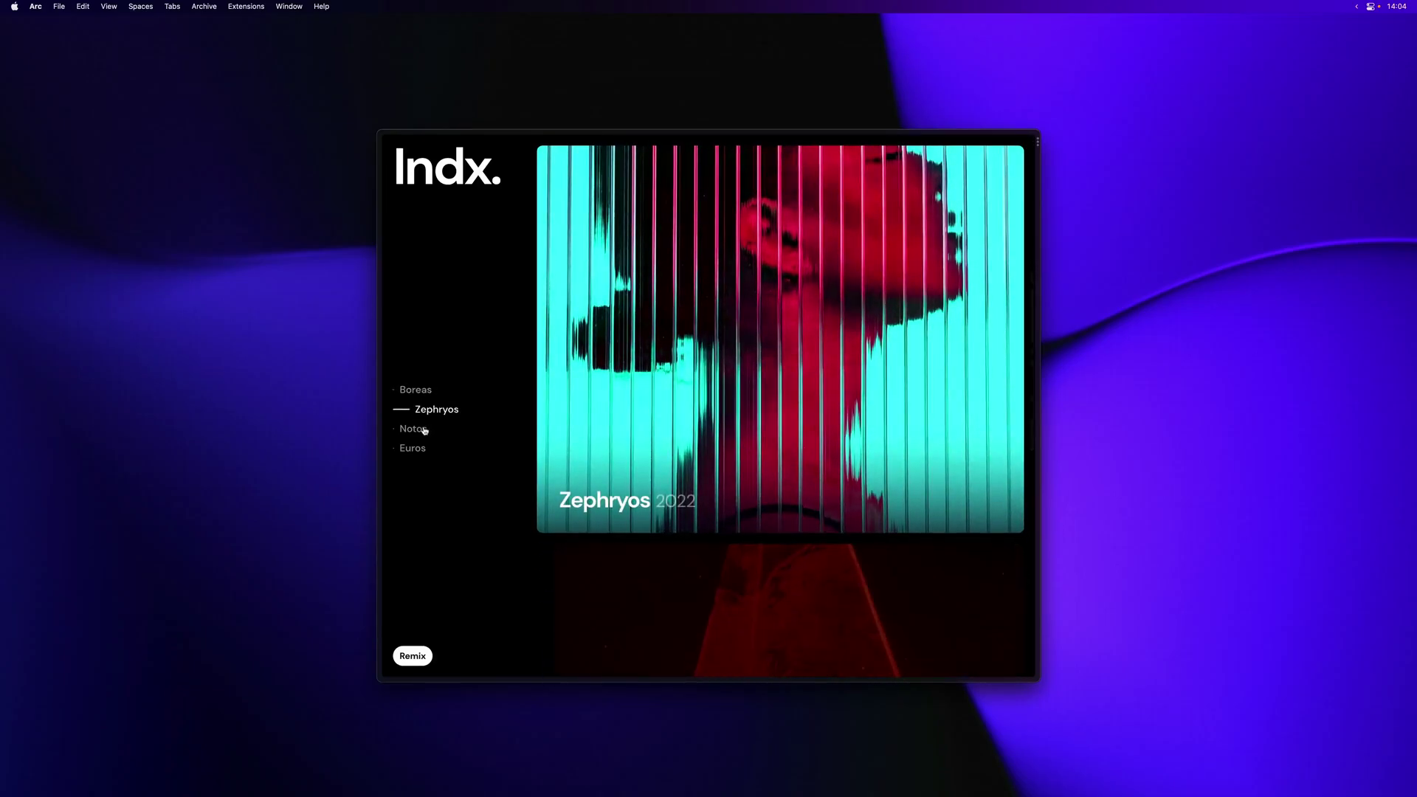
# Step: On the finished Indx page, jump between the Notos, Euros, Zephyros and Boreas project cards
pyautogui.click(424, 430)
pyautogui.click(421, 449)
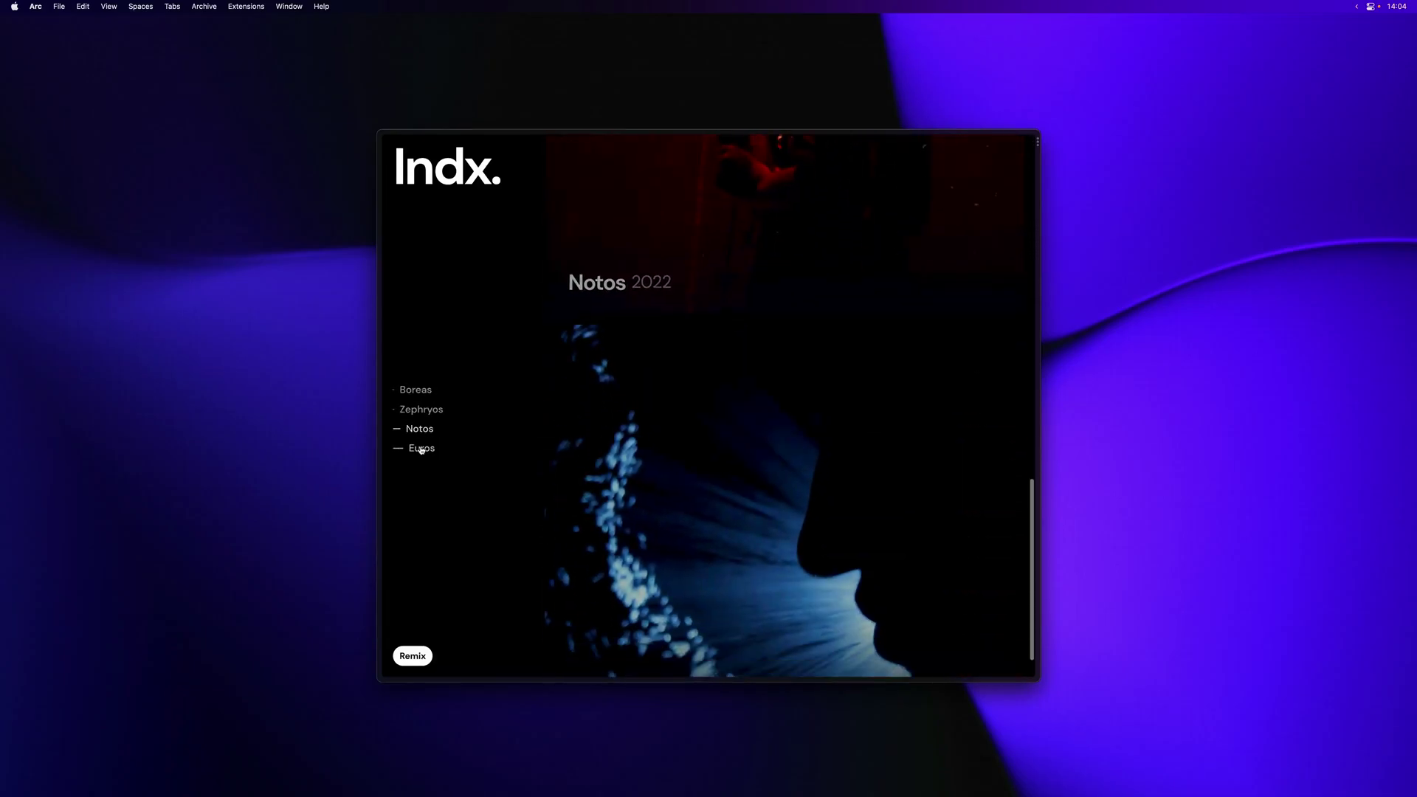
pyautogui.click(419, 429)
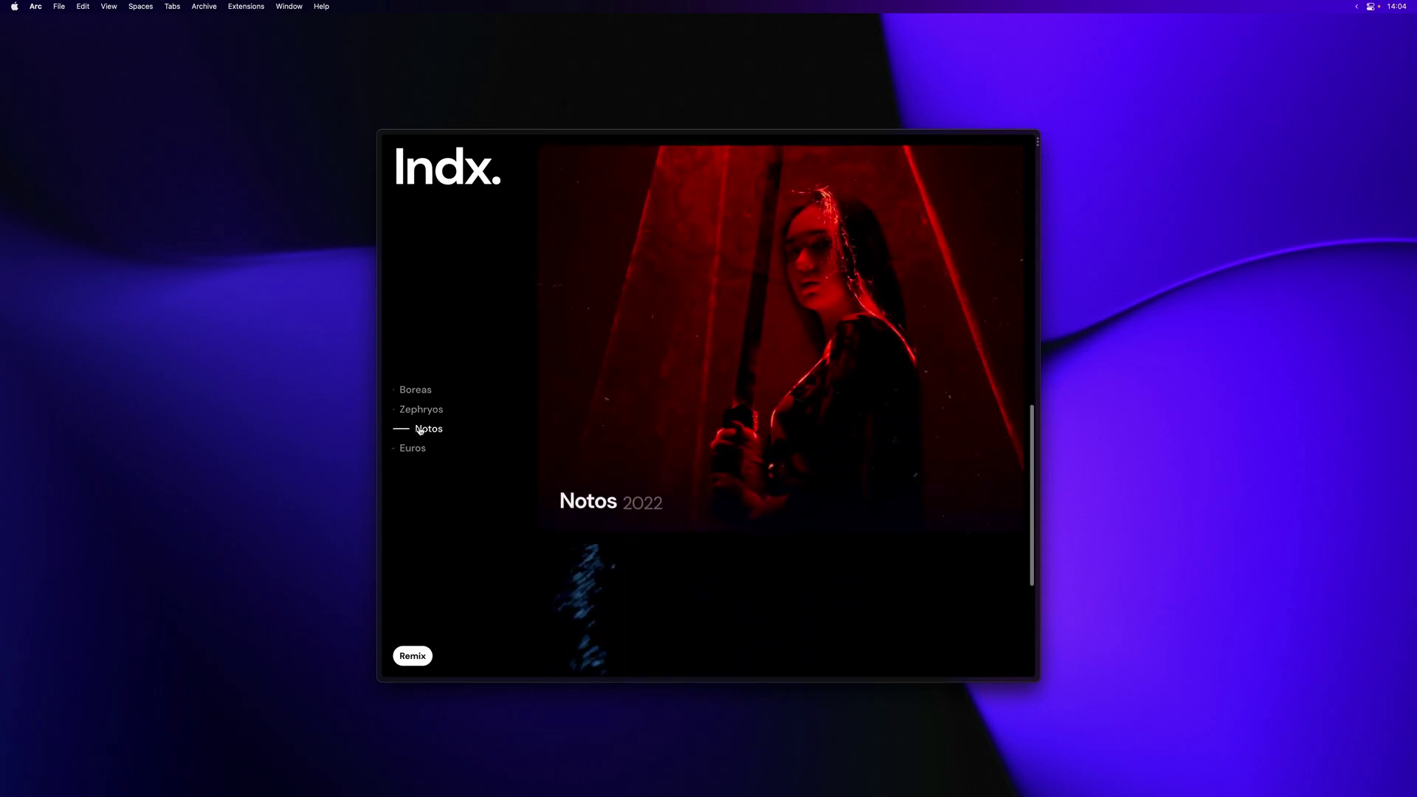
pyautogui.click(421, 411)
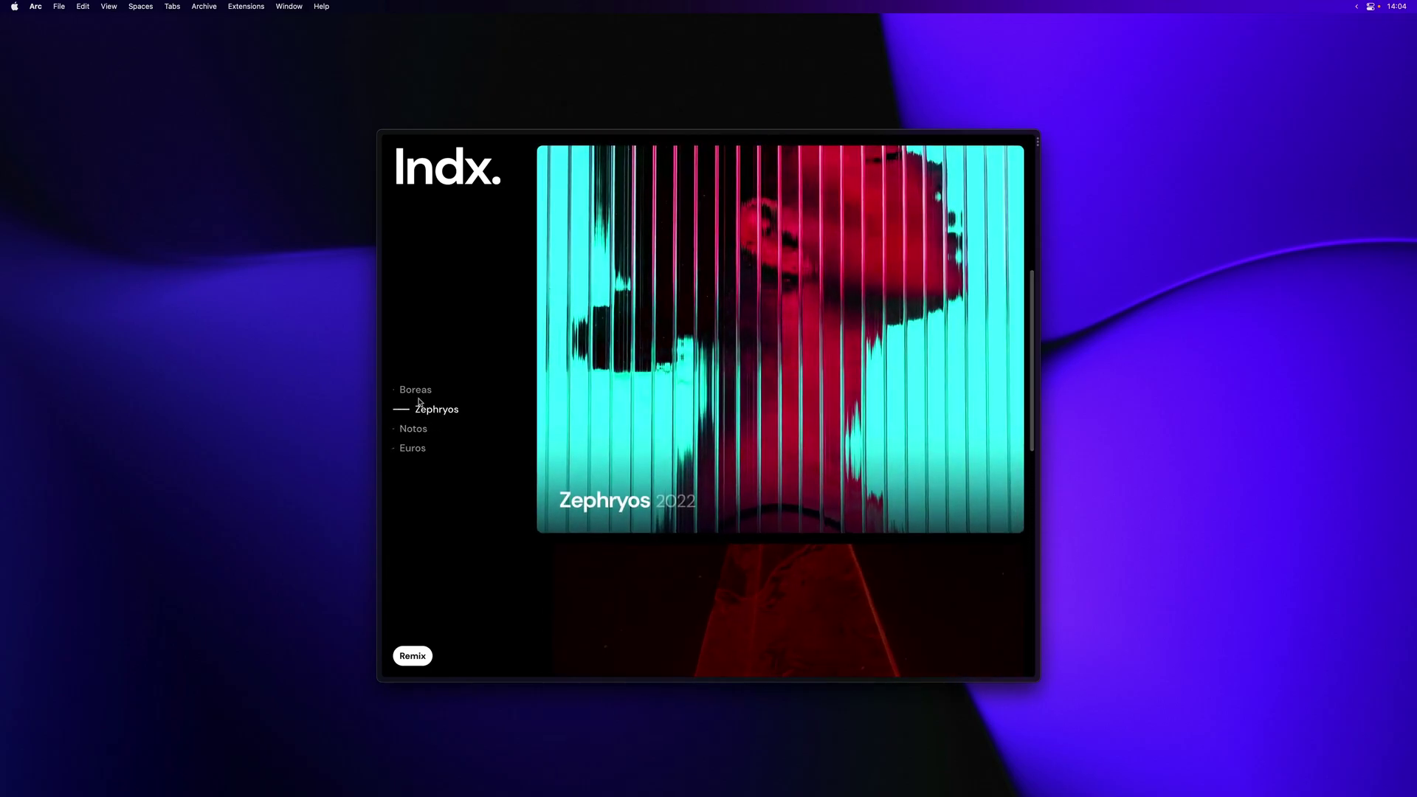
pyautogui.click(416, 392)
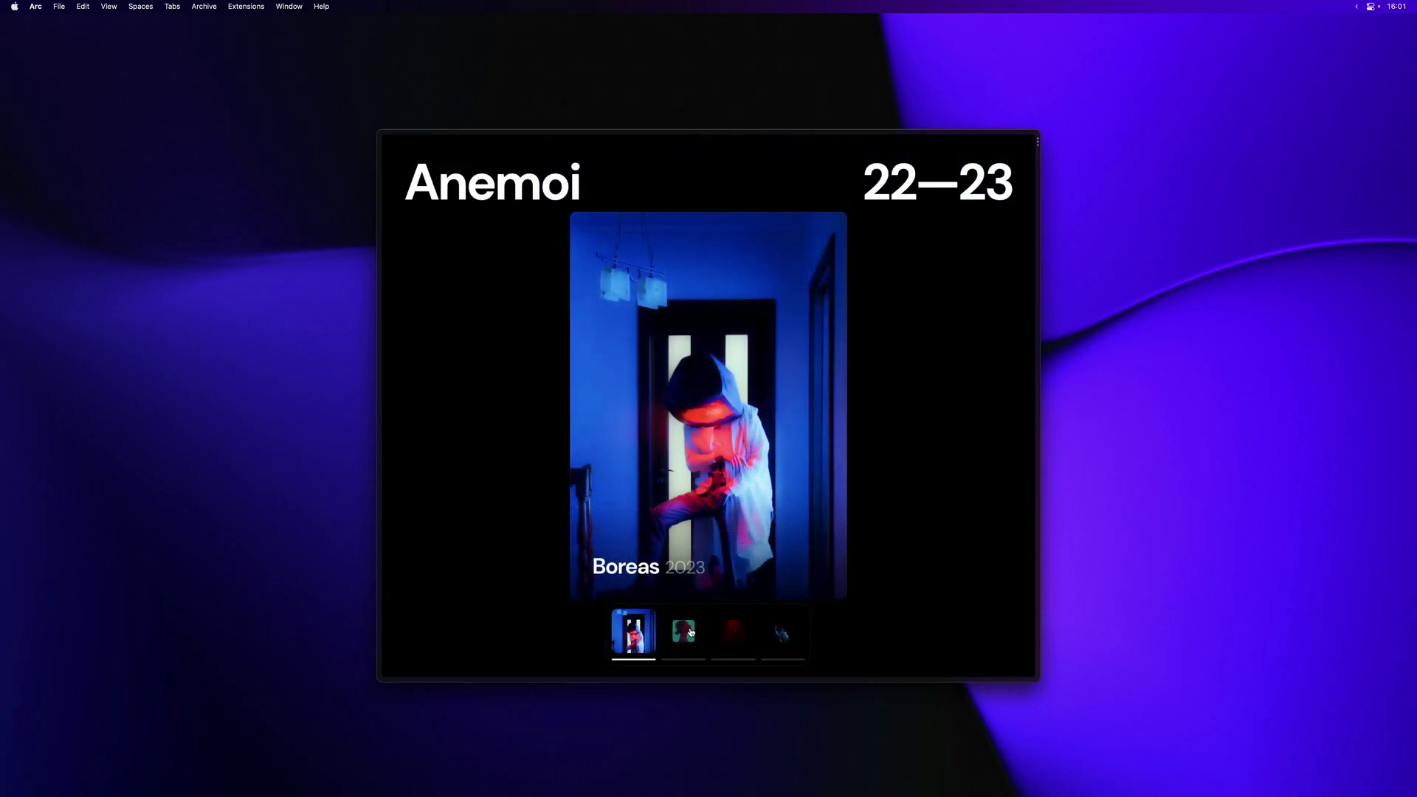
# Step: Cycle the Anemoi gallery through the Zephyros, Notos and Euros images, then back to Zephyros
pyautogui.click(686, 631)
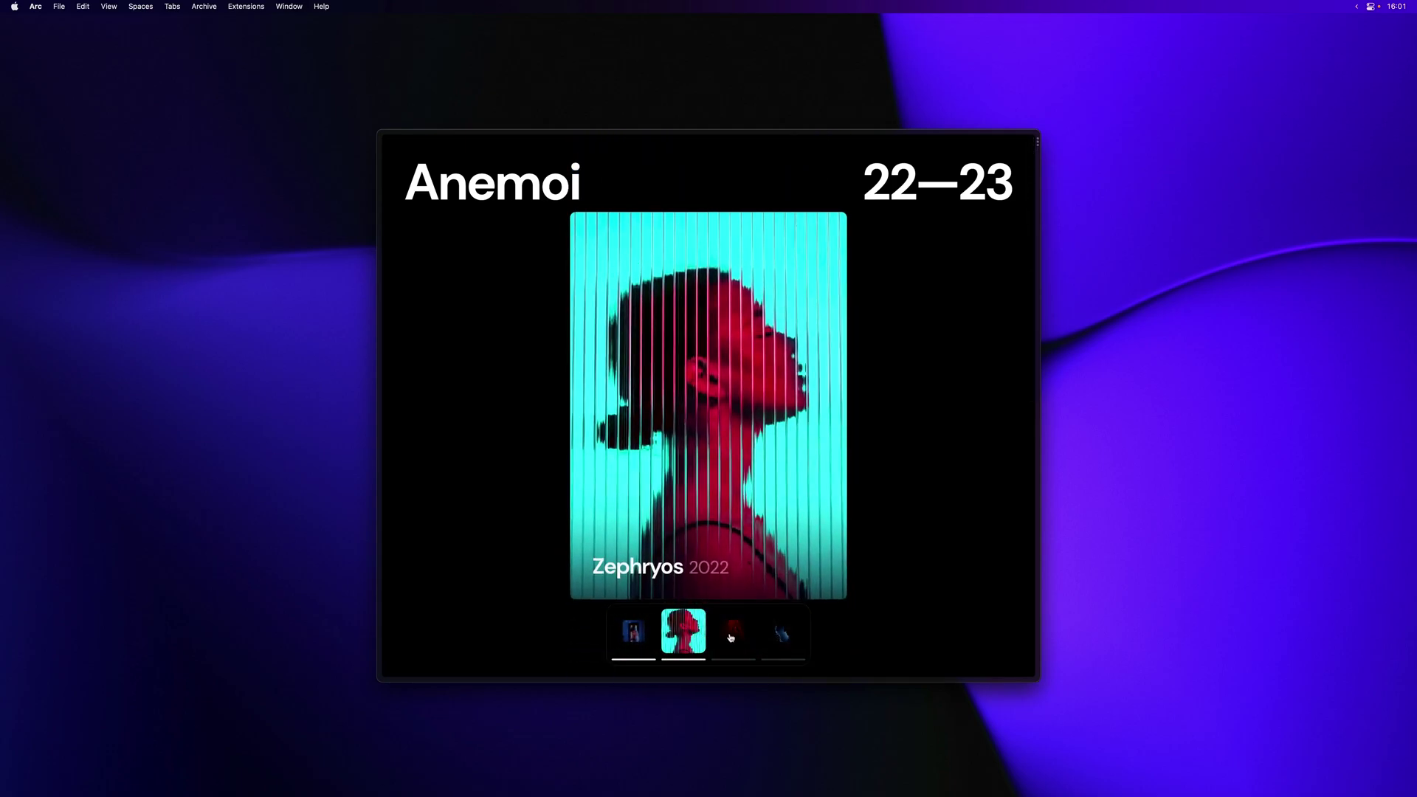
pyautogui.click(730, 638)
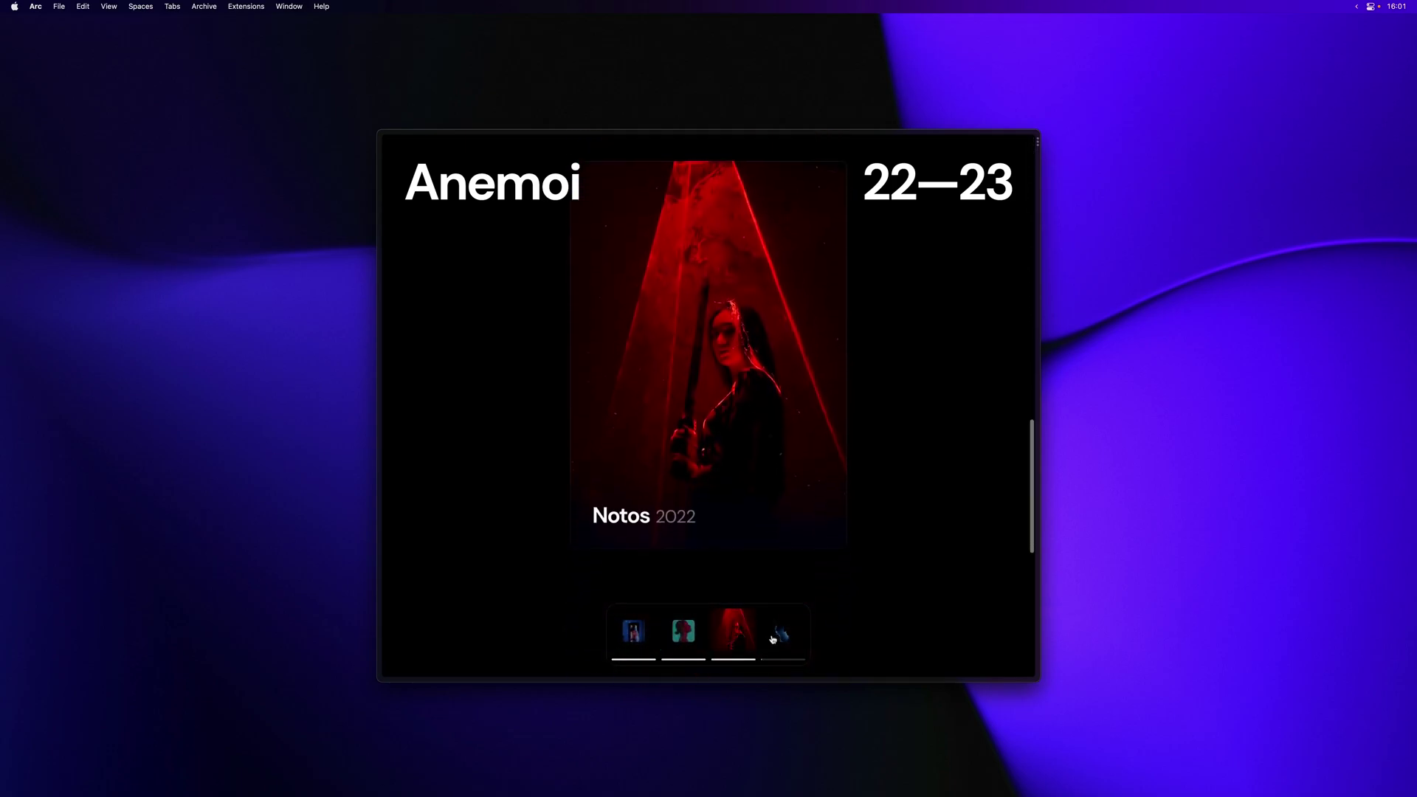
pyautogui.click(773, 639)
pyautogui.click(692, 641)
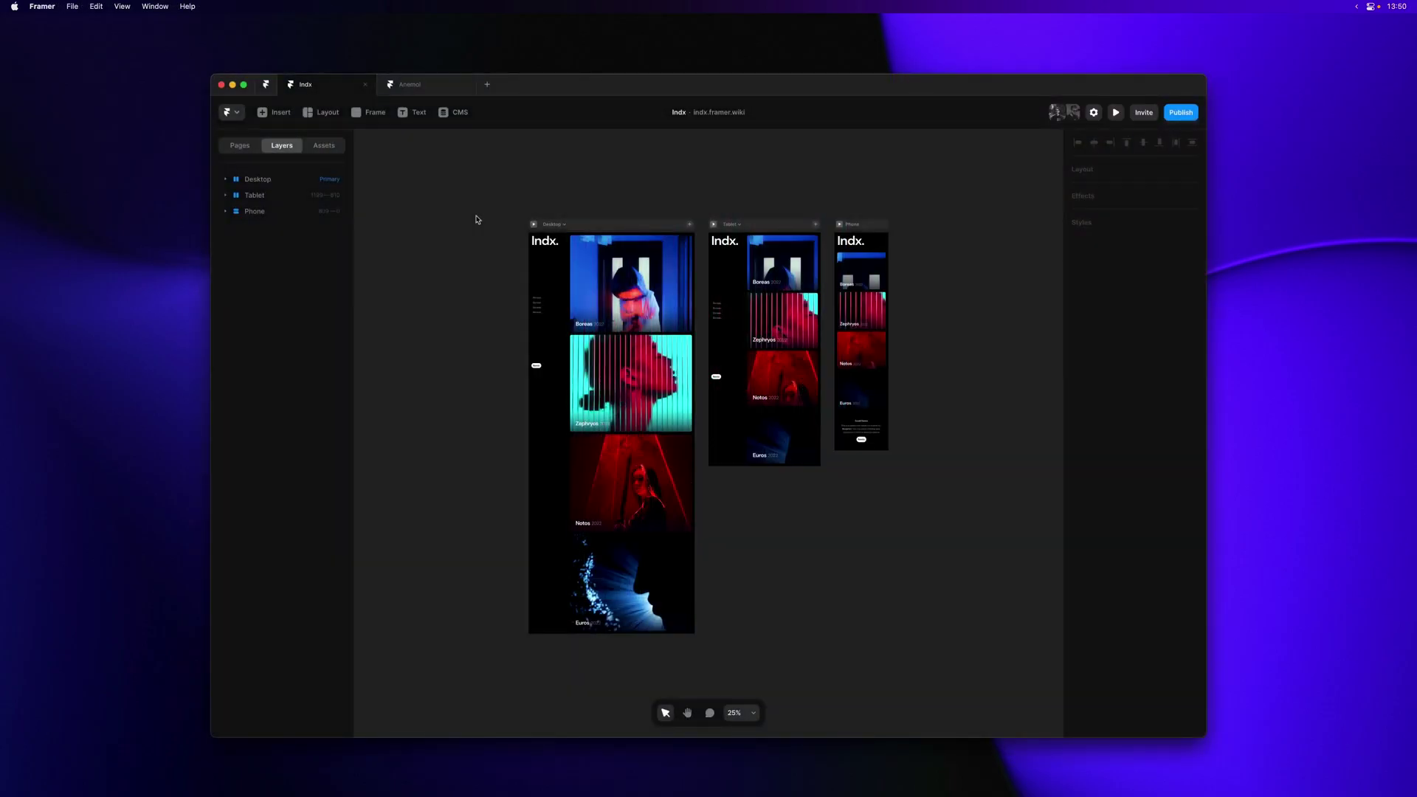
# Step: Zoom the Framer canvas to 100% and select the Desktop frame
pyautogui.scroll(5, 548, 251)
pyautogui.scroll(5, 625, 258)
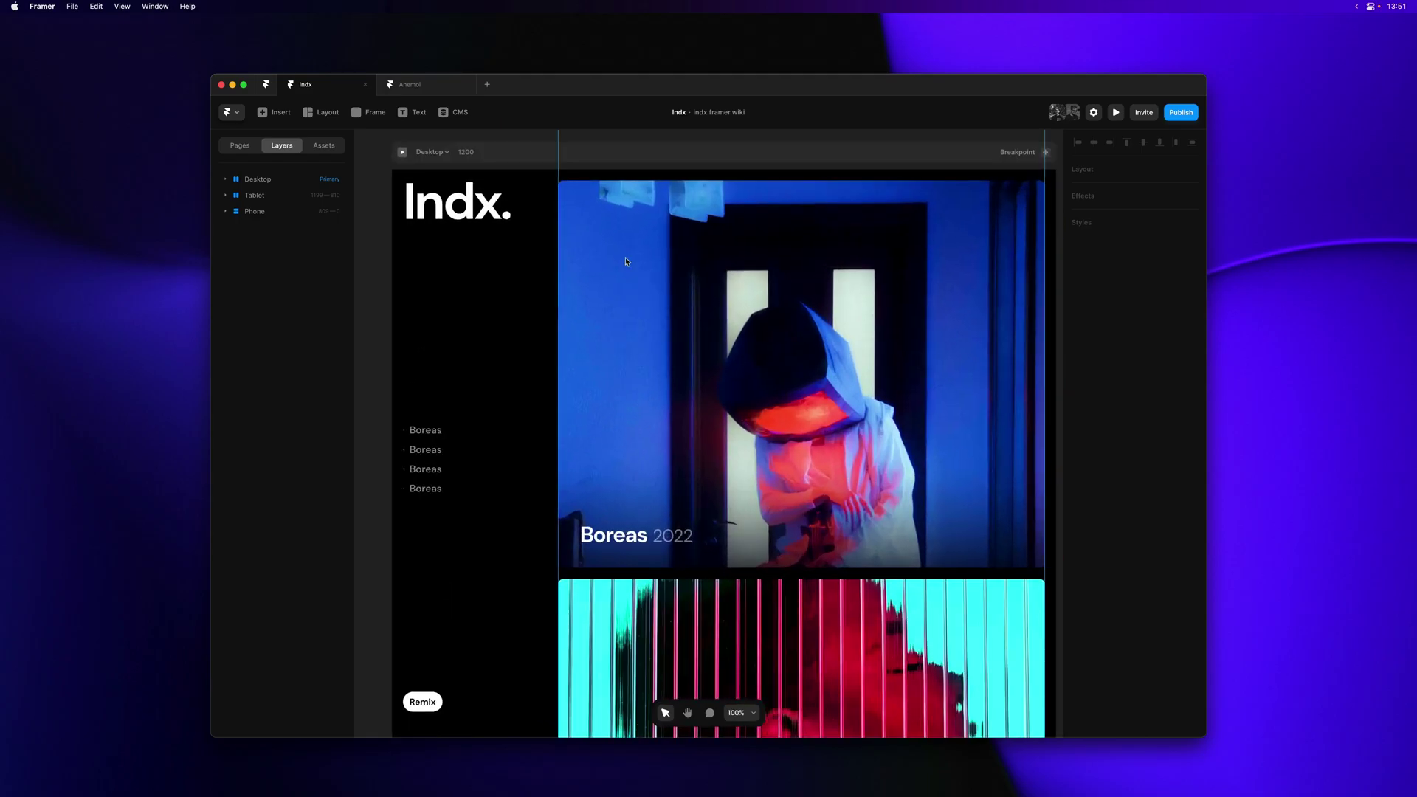
pyautogui.hscroll(3, 634, 251)
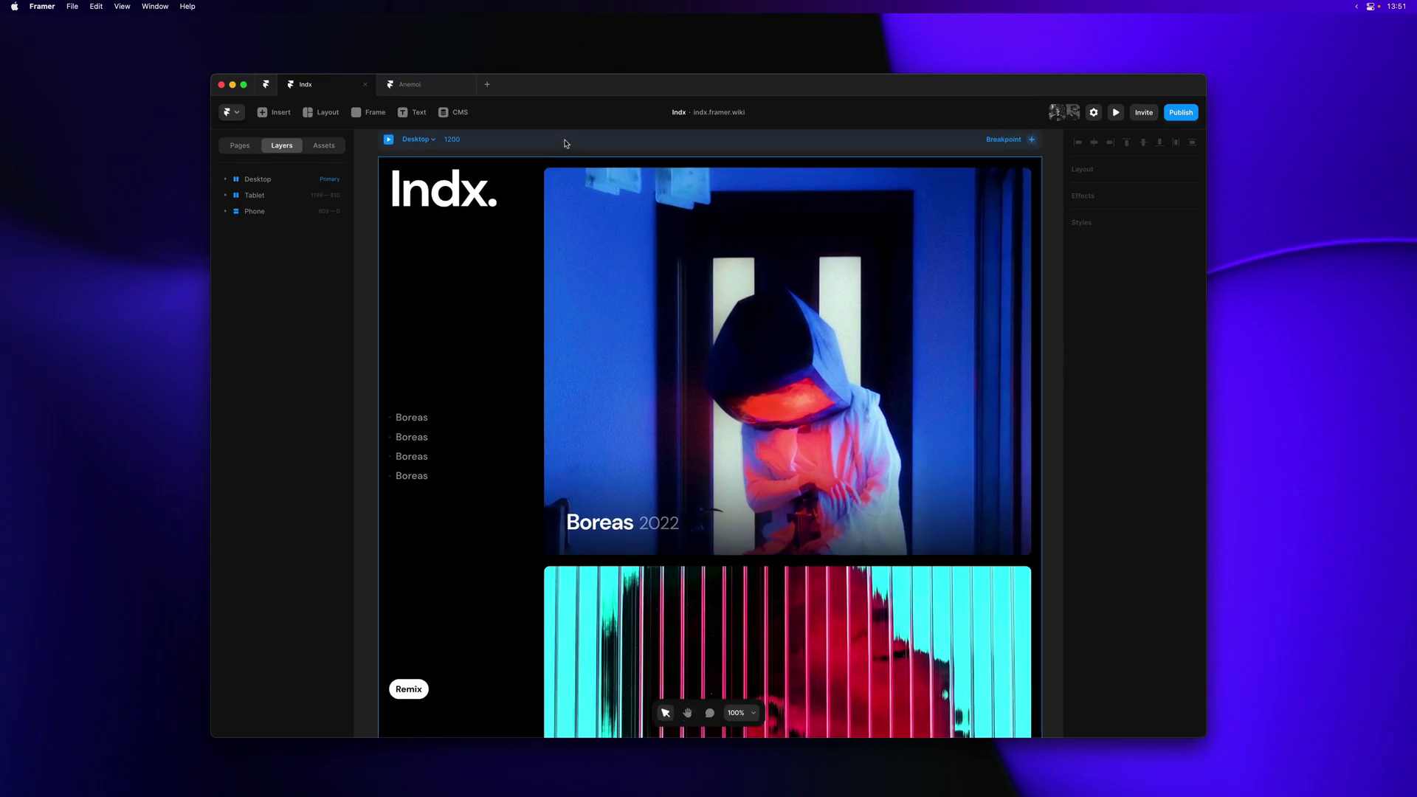
pyautogui.click(552, 142)
pyautogui.scroll(2, 548, 146)
# Step: Preview the Desktop page, scroll through its project cards, then exit the preview
pyautogui.press('super+p')
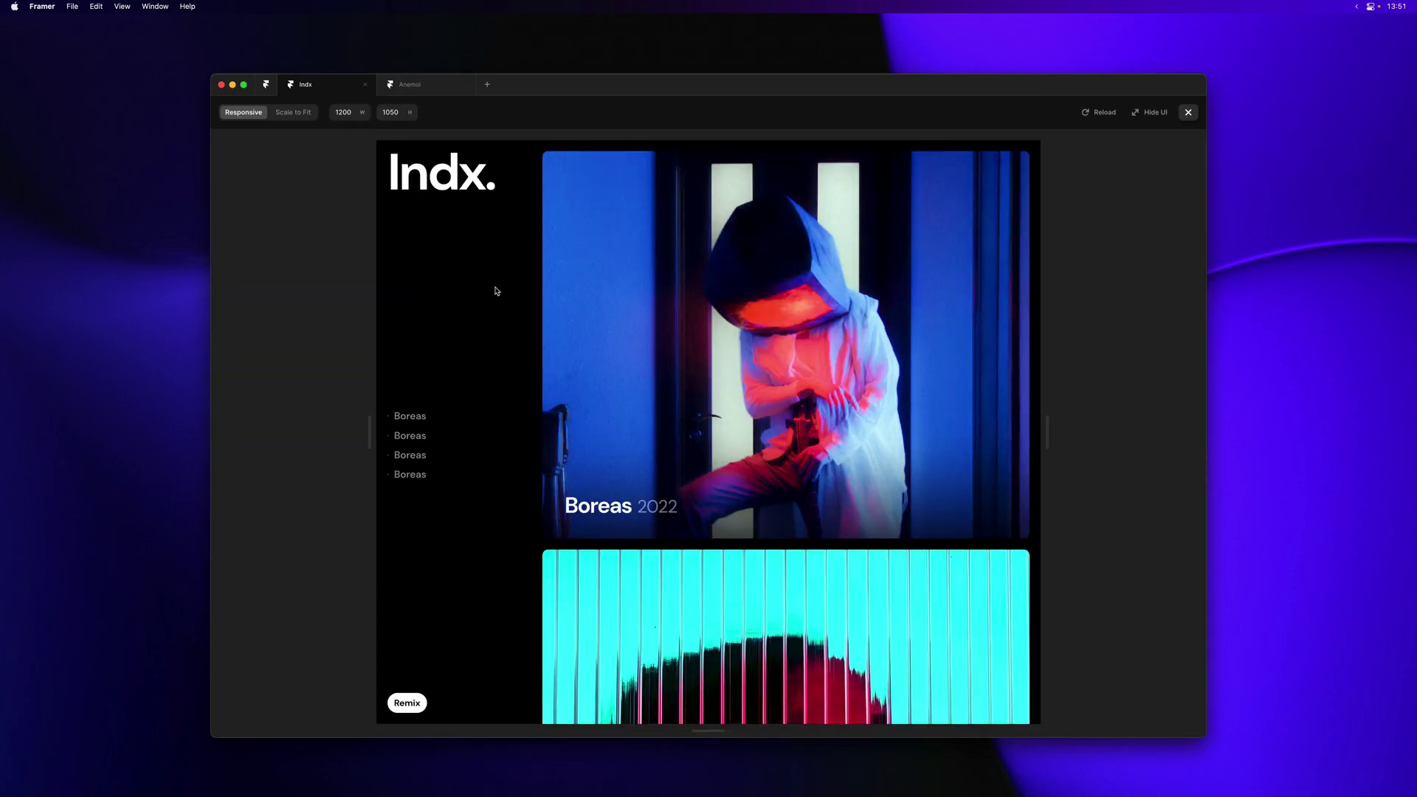
pyautogui.scroll(-3, 499, 292)
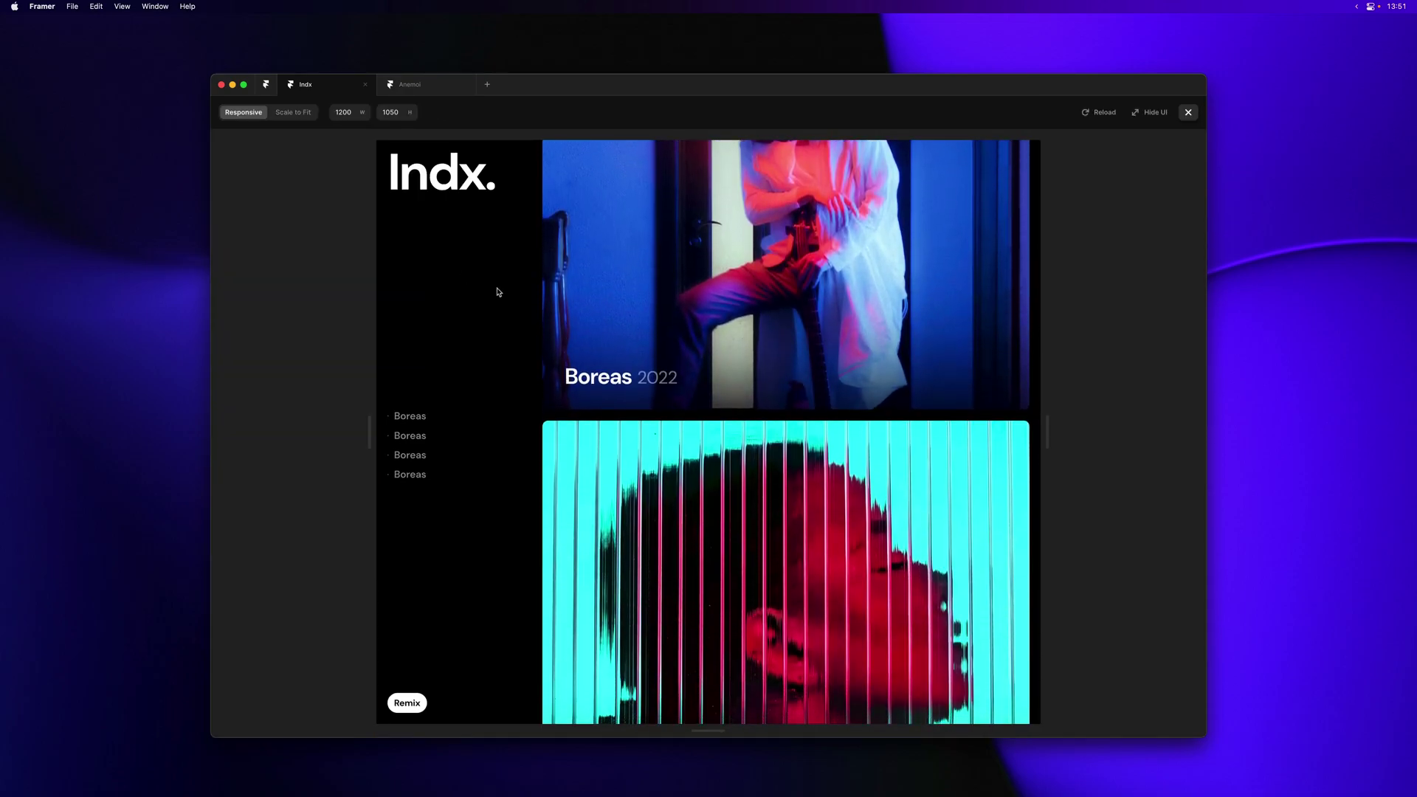
pyautogui.scroll(-5, 499, 292)
pyautogui.scroll(-2, 498, 292)
pyautogui.scroll(3, 498, 292)
pyautogui.scroll(-3, 498, 292)
pyautogui.scroll(3, 498, 292)
pyautogui.scroll(-2, 498, 293)
pyautogui.scroll(5, 498, 292)
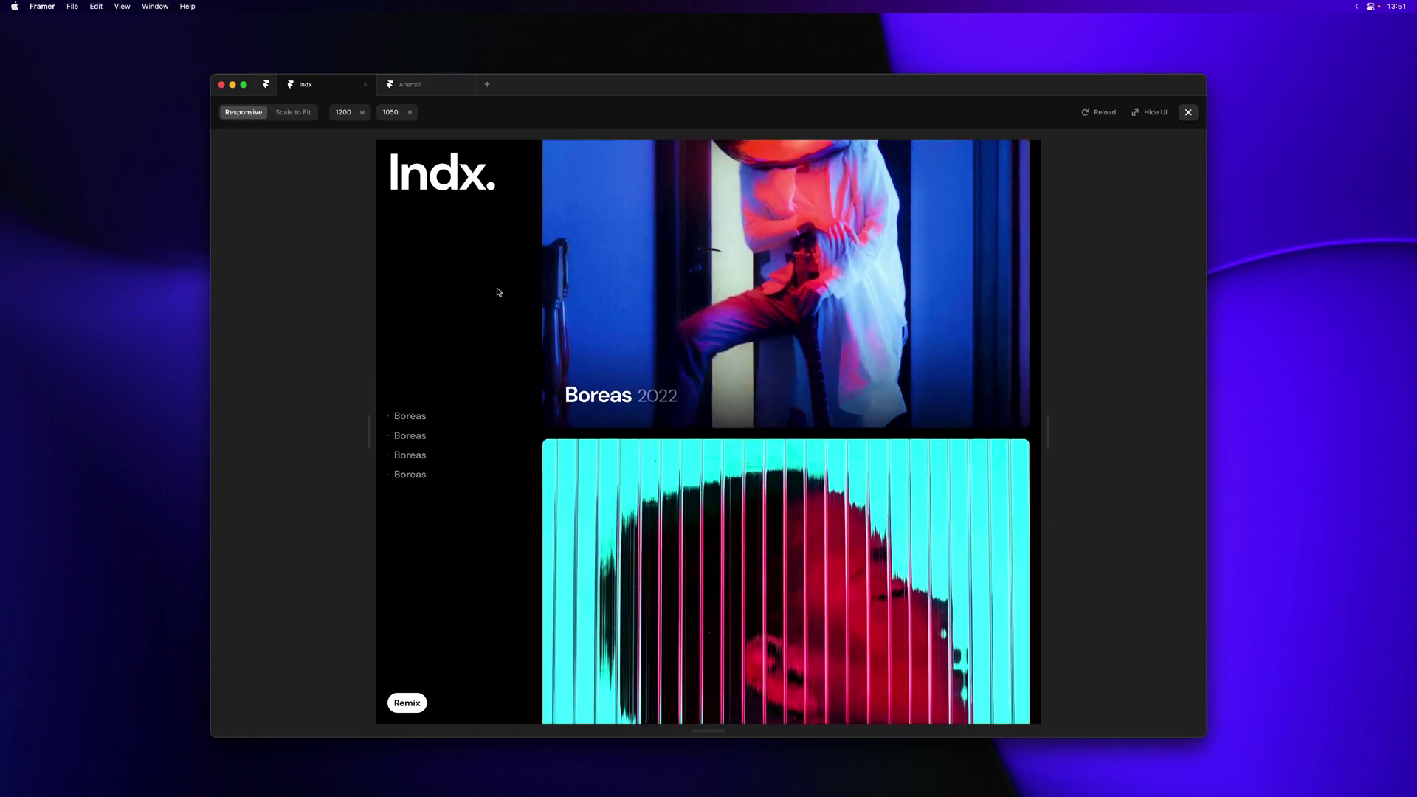
pyautogui.moveTo(418, 479); pyautogui.dragTo(411, 412)
pyautogui.click(410, 411)
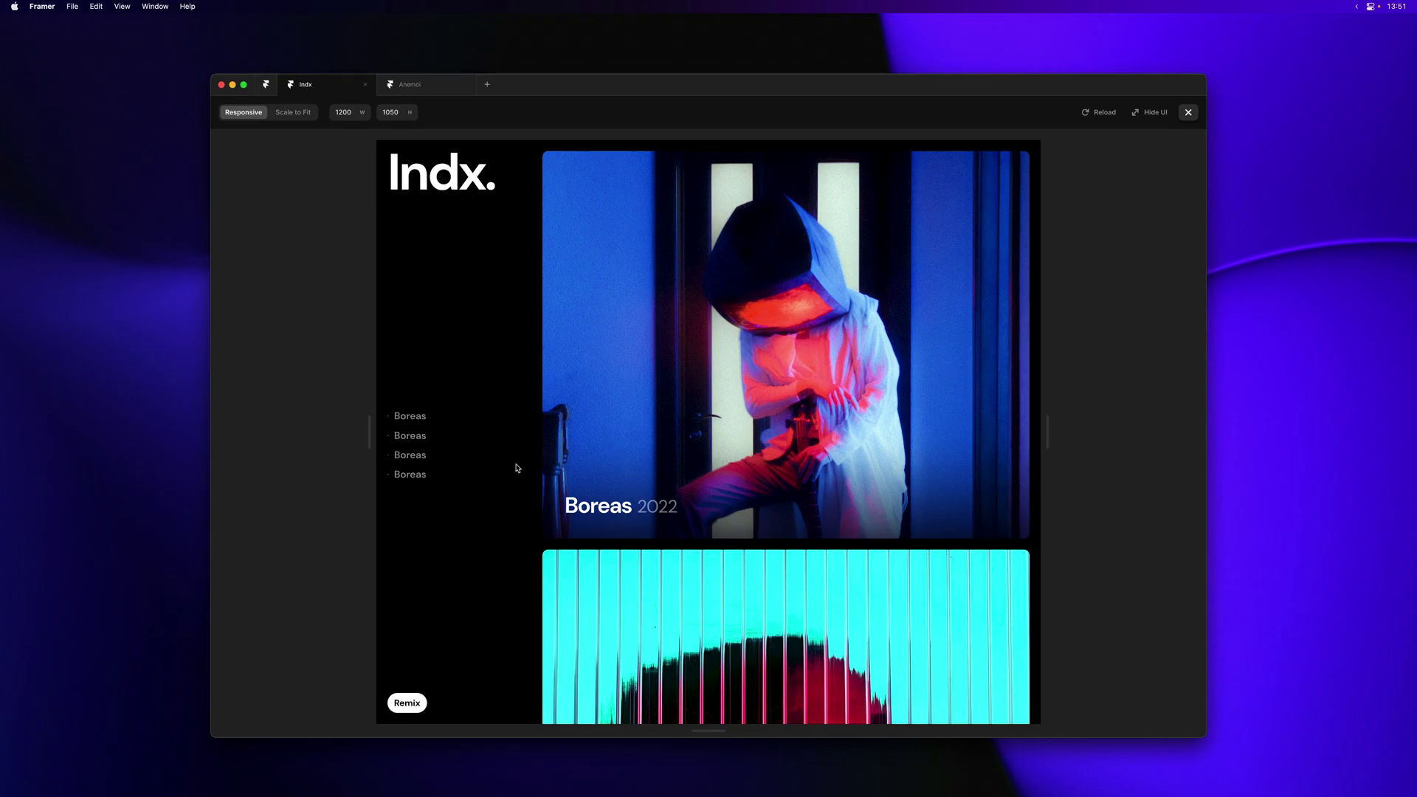
pyautogui.press('Escape')
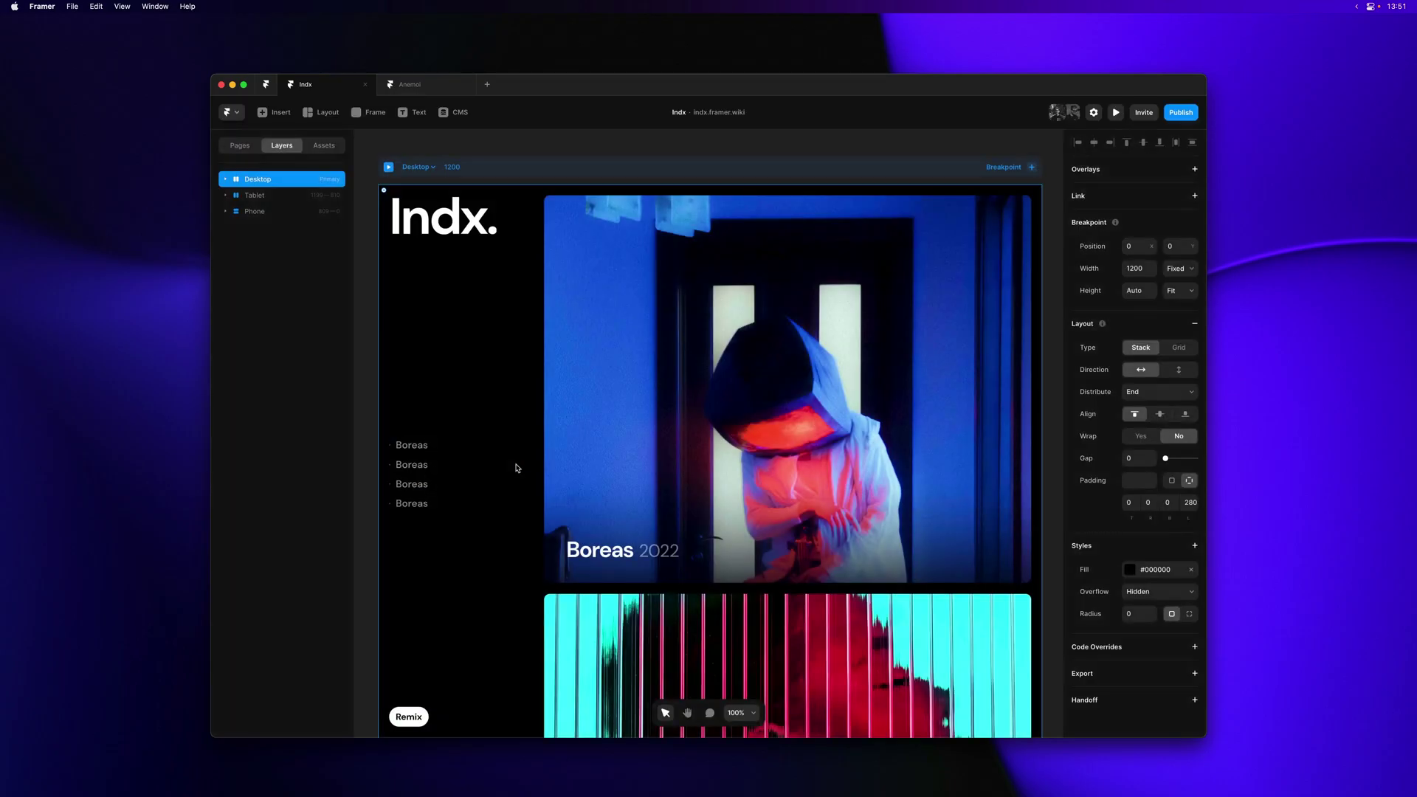
# Step: Open the CMS Updates collection and its Boreas entry (slug boreas, year 2022)
pyautogui.click(451, 117)
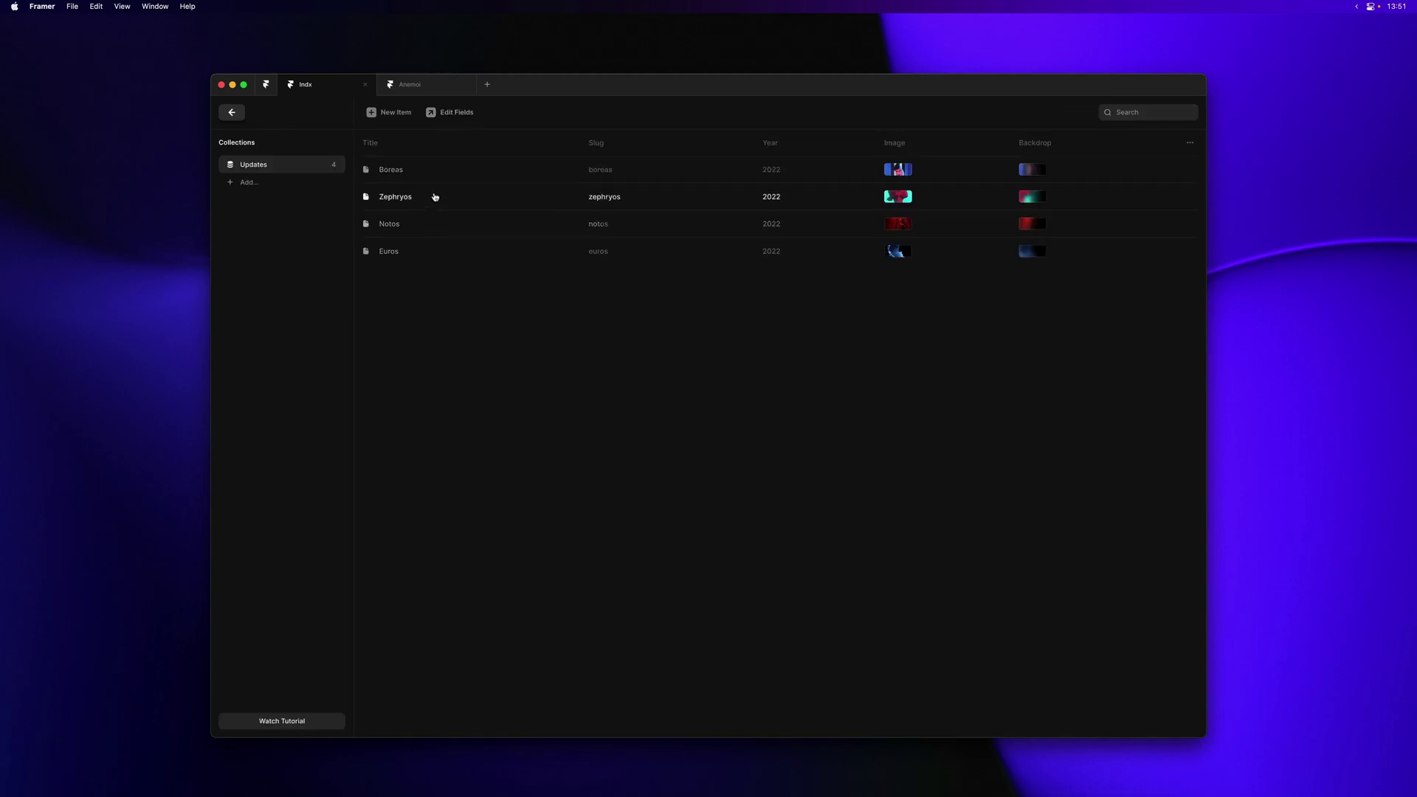
pyautogui.click(441, 168)
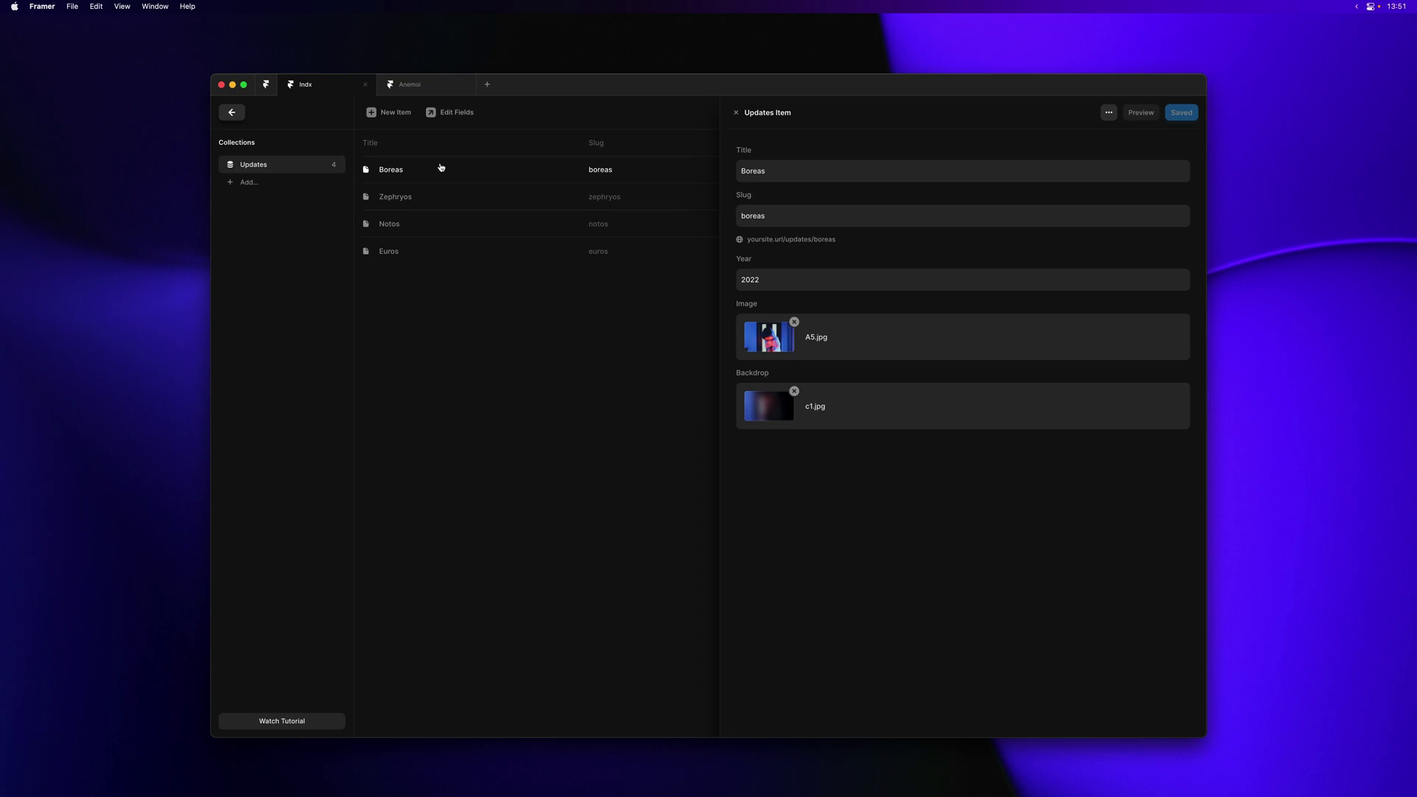
# Step: Leave the CMS and select the card Section layer with radius 10 and hidden overflow
pyautogui.click(736, 113)
pyautogui.click(232, 113)
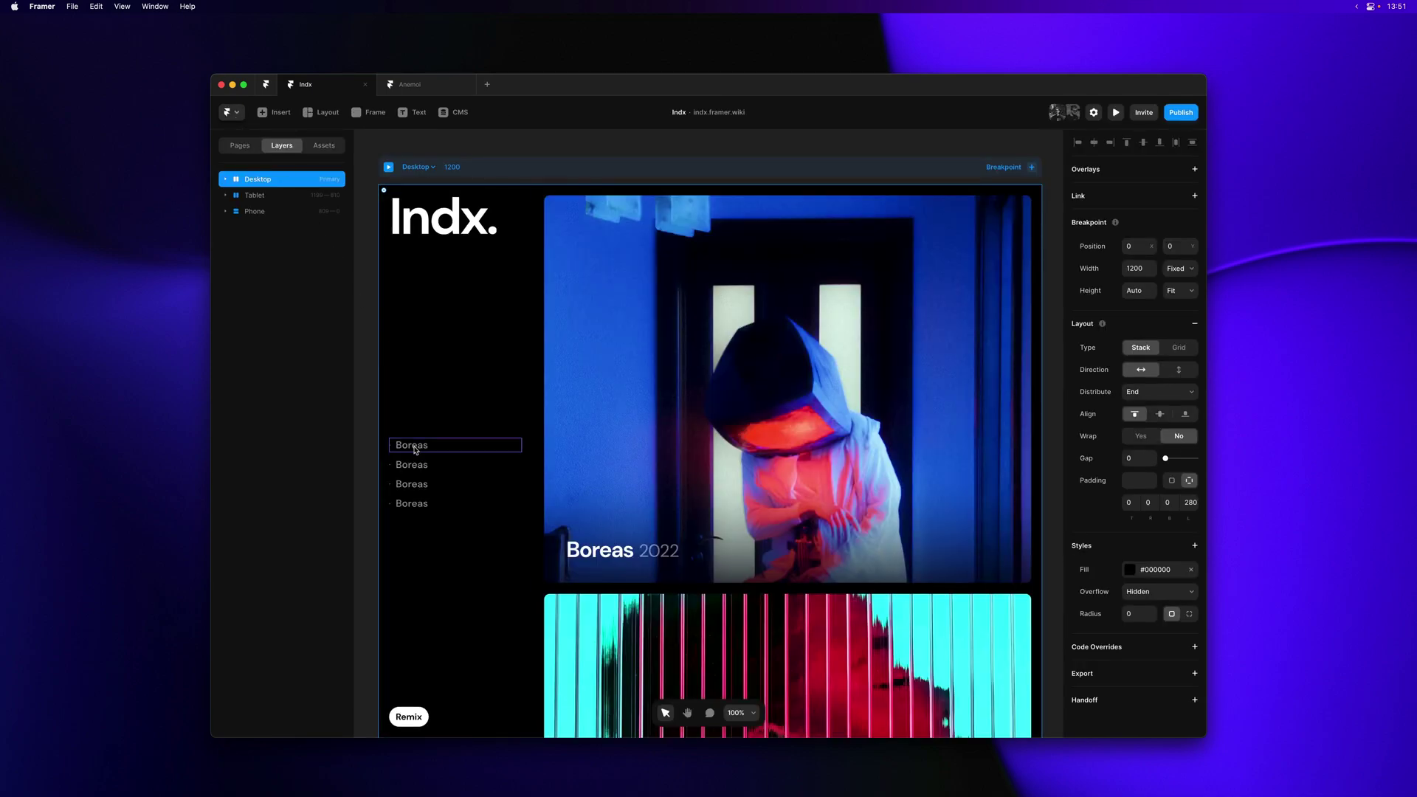
pyautogui.click(416, 450)
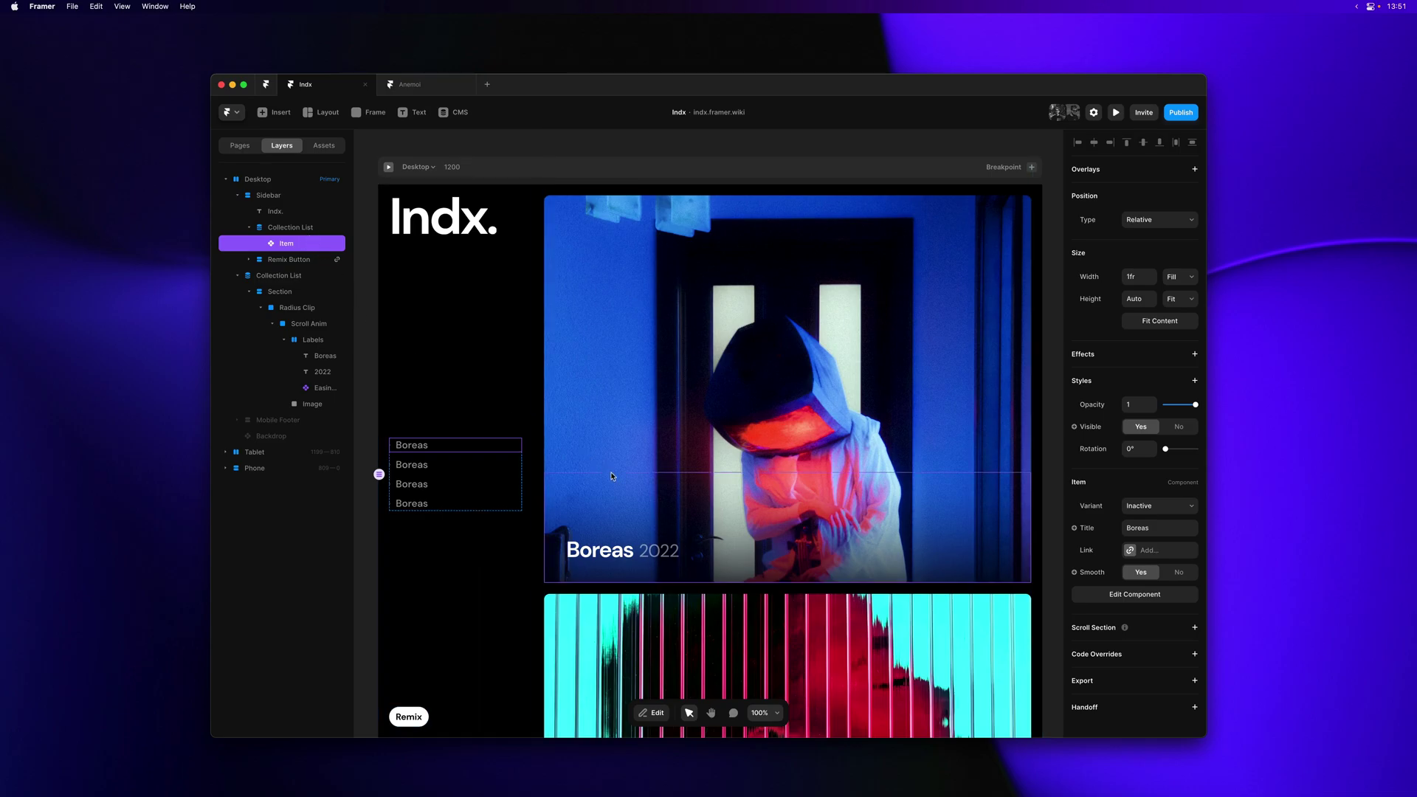
pyautogui.scroll(-5, 611, 476)
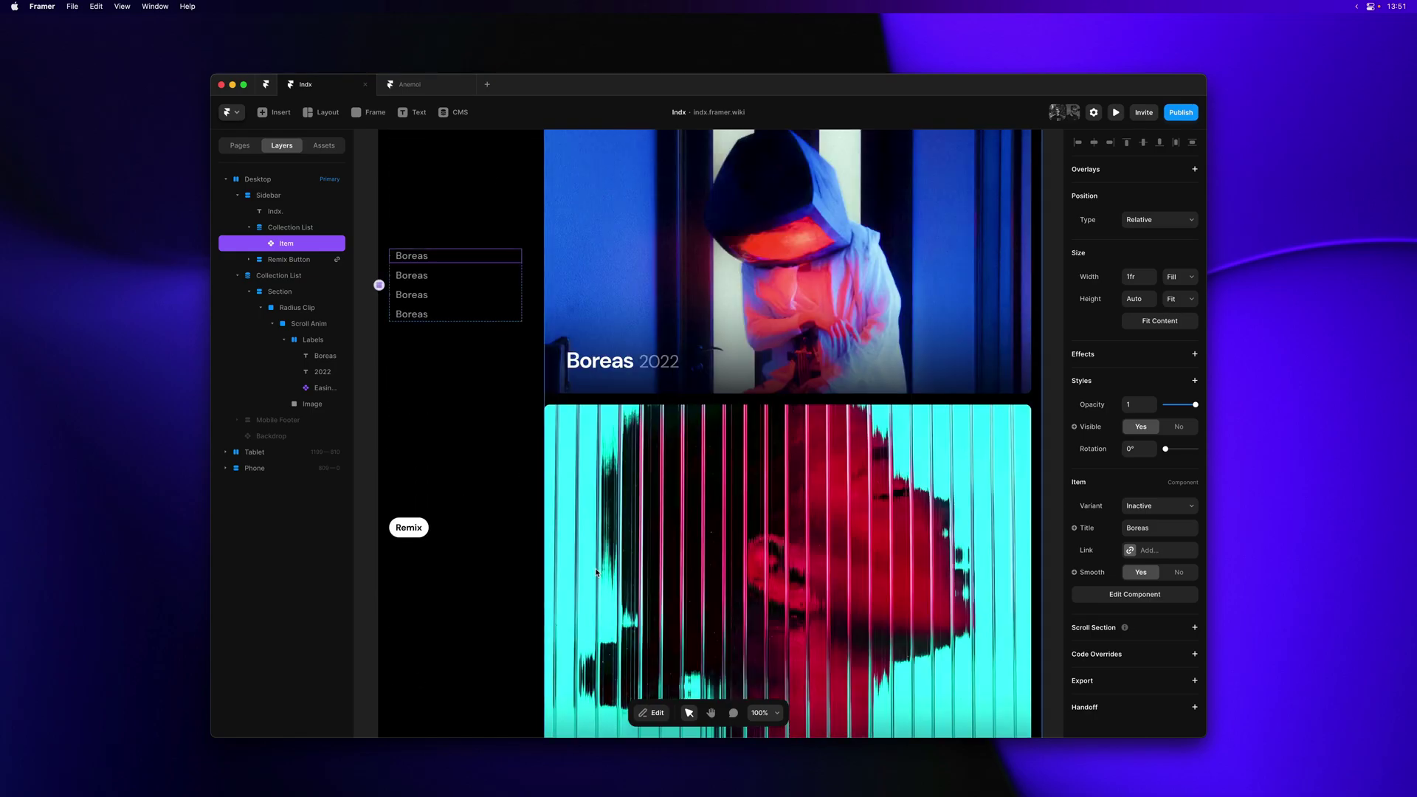
pyautogui.scroll(-2, 596, 572)
pyautogui.click(291, 277)
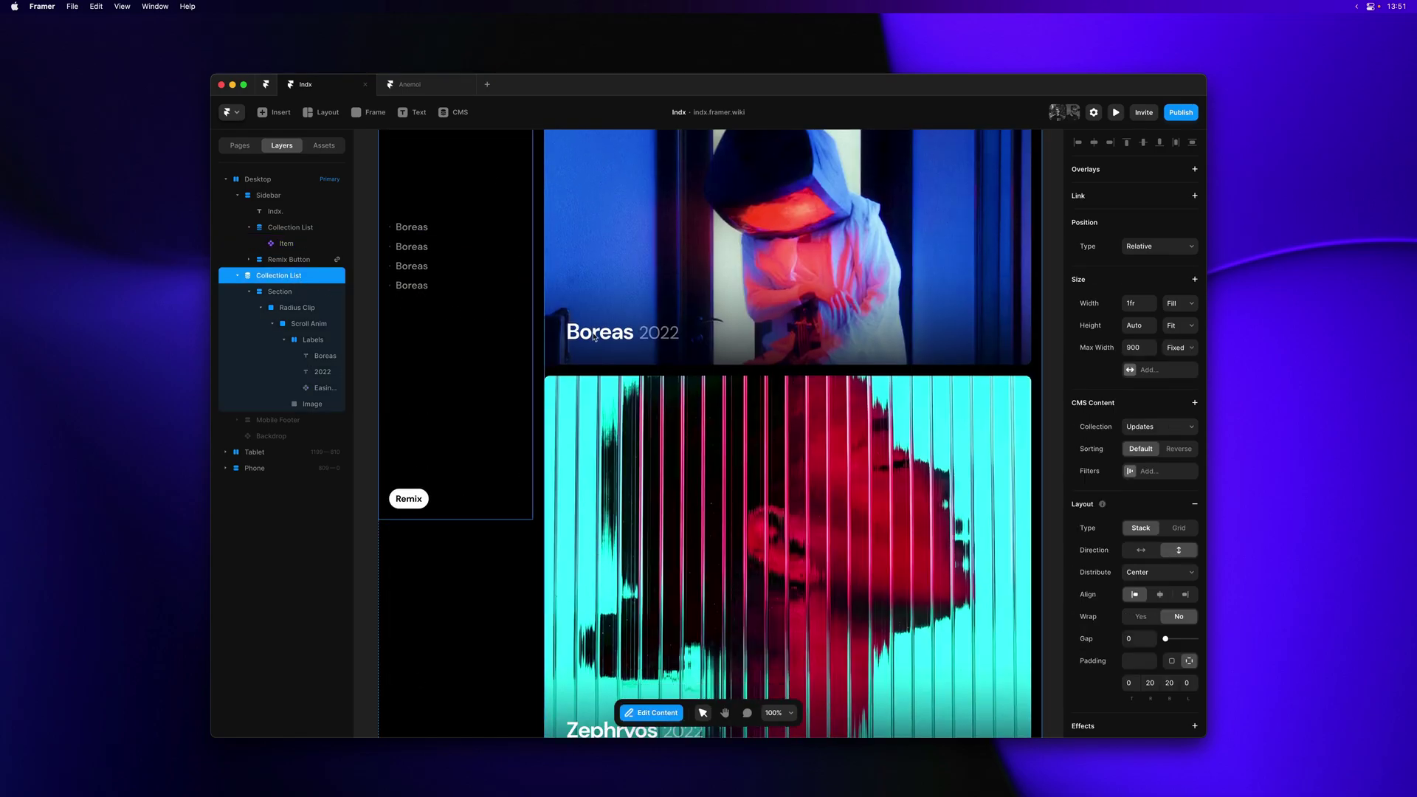
pyautogui.scroll(4, 743, 307)
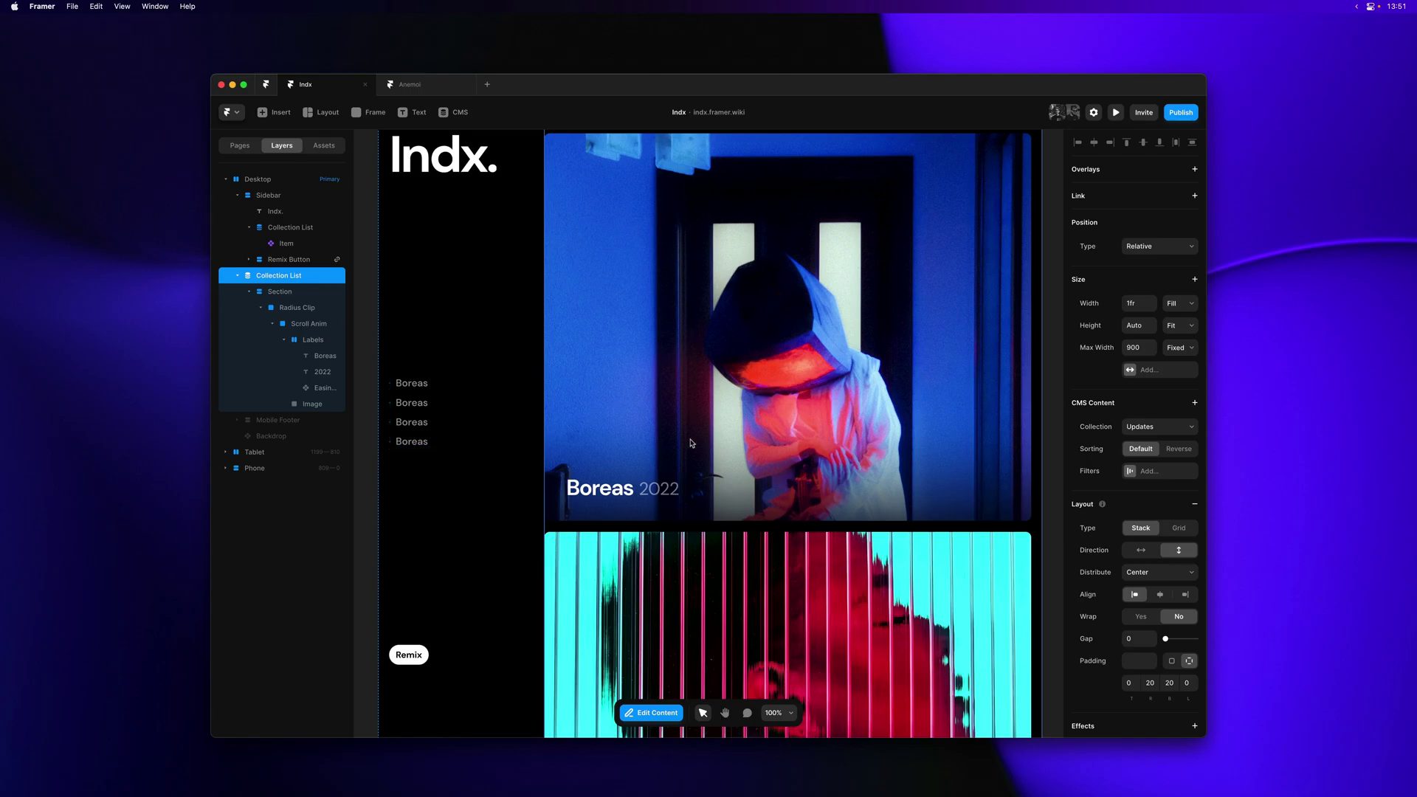
pyautogui.scroll(2, 691, 443)
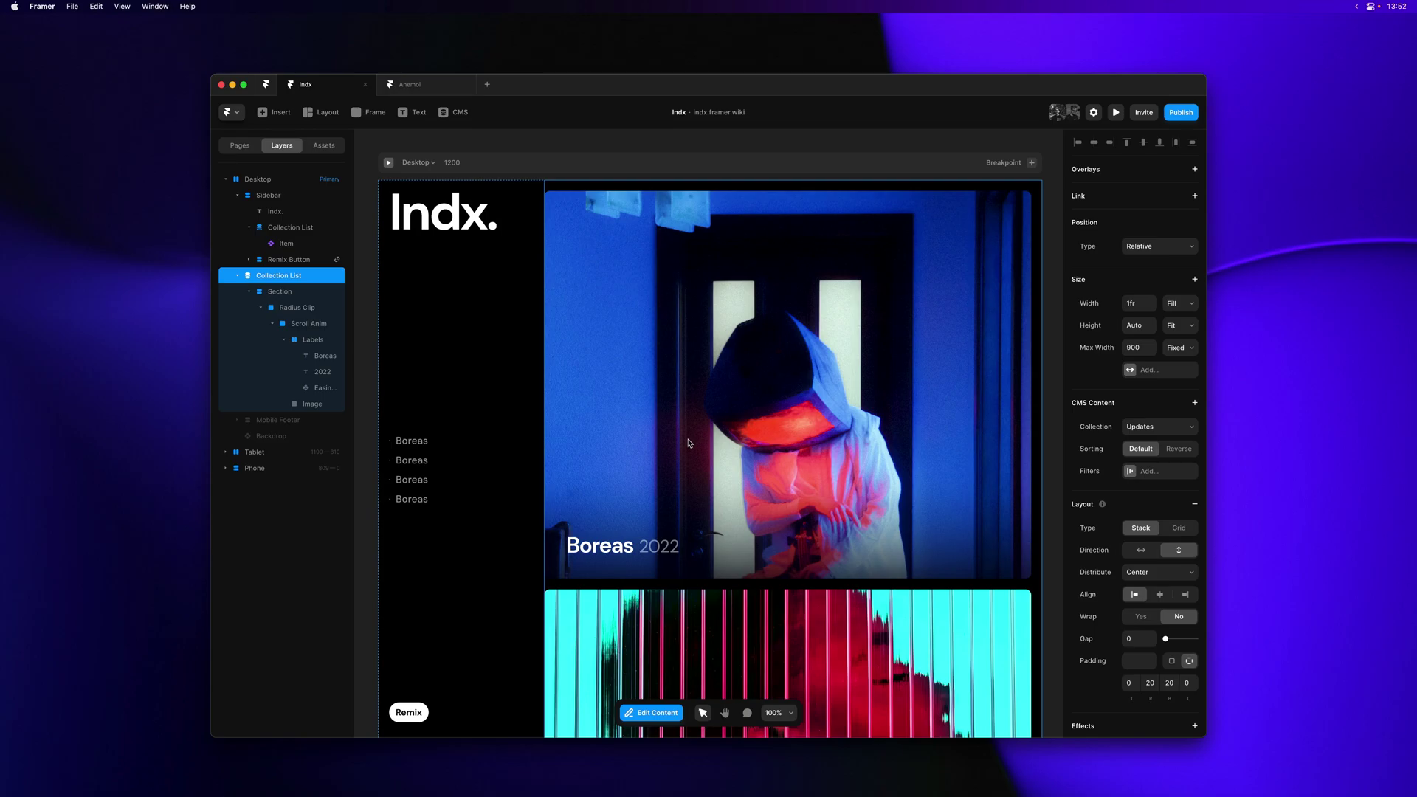
pyautogui.click(288, 295)
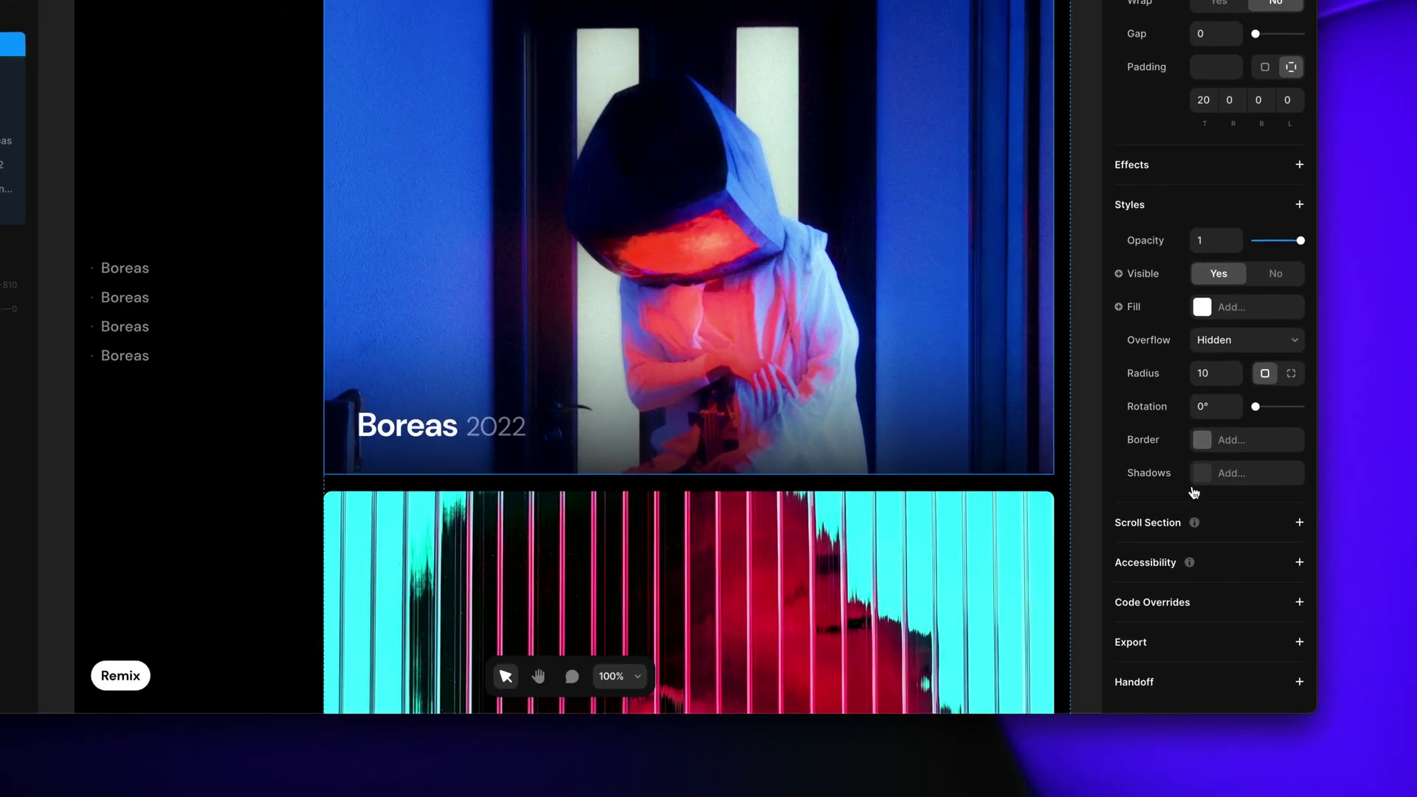
# Step: Add a scroll section to the card Section and rename it from card to project
pyautogui.click(1163, 523)
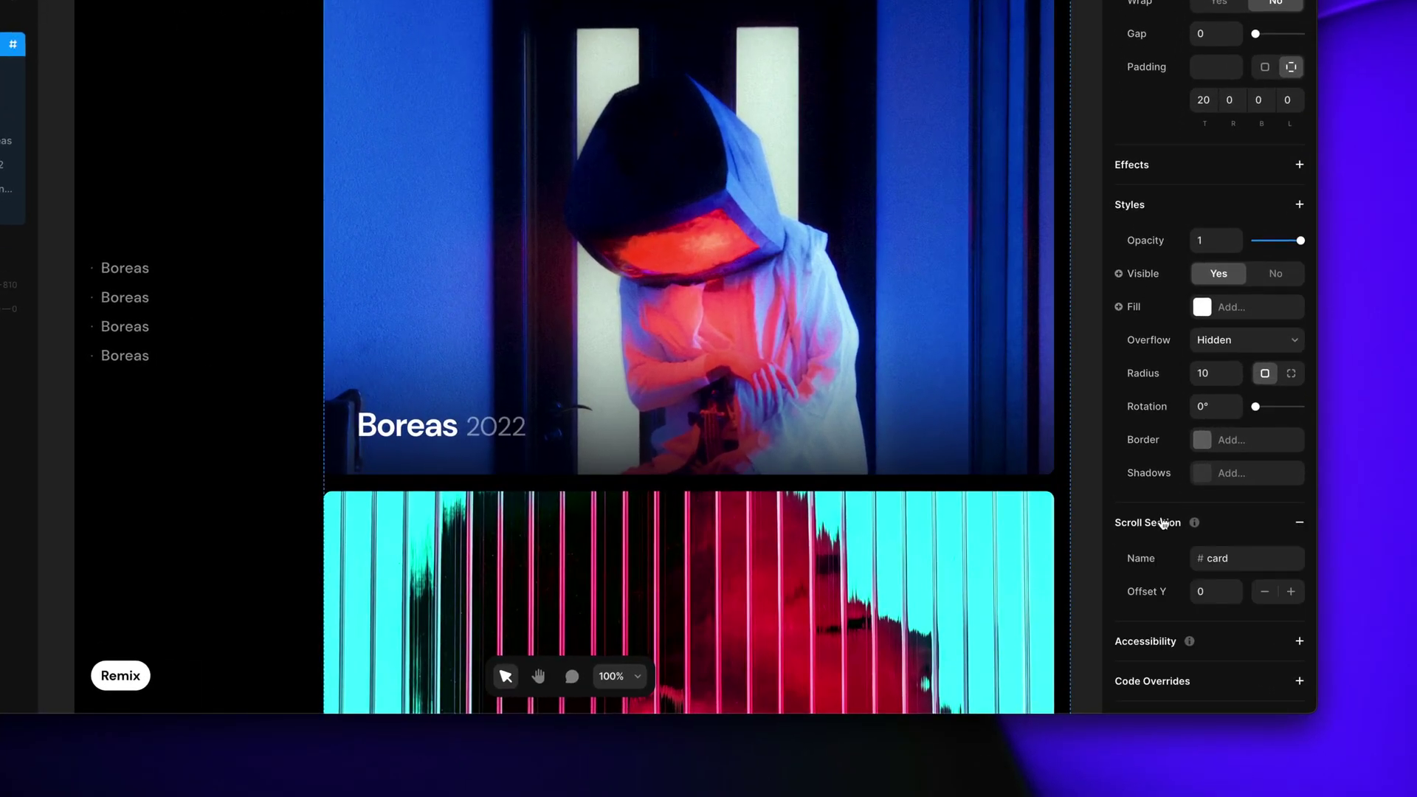
pyautogui.click(1216, 558)
pyautogui.moveTo(1210, 557); pyautogui.dragTo(1253, 557)
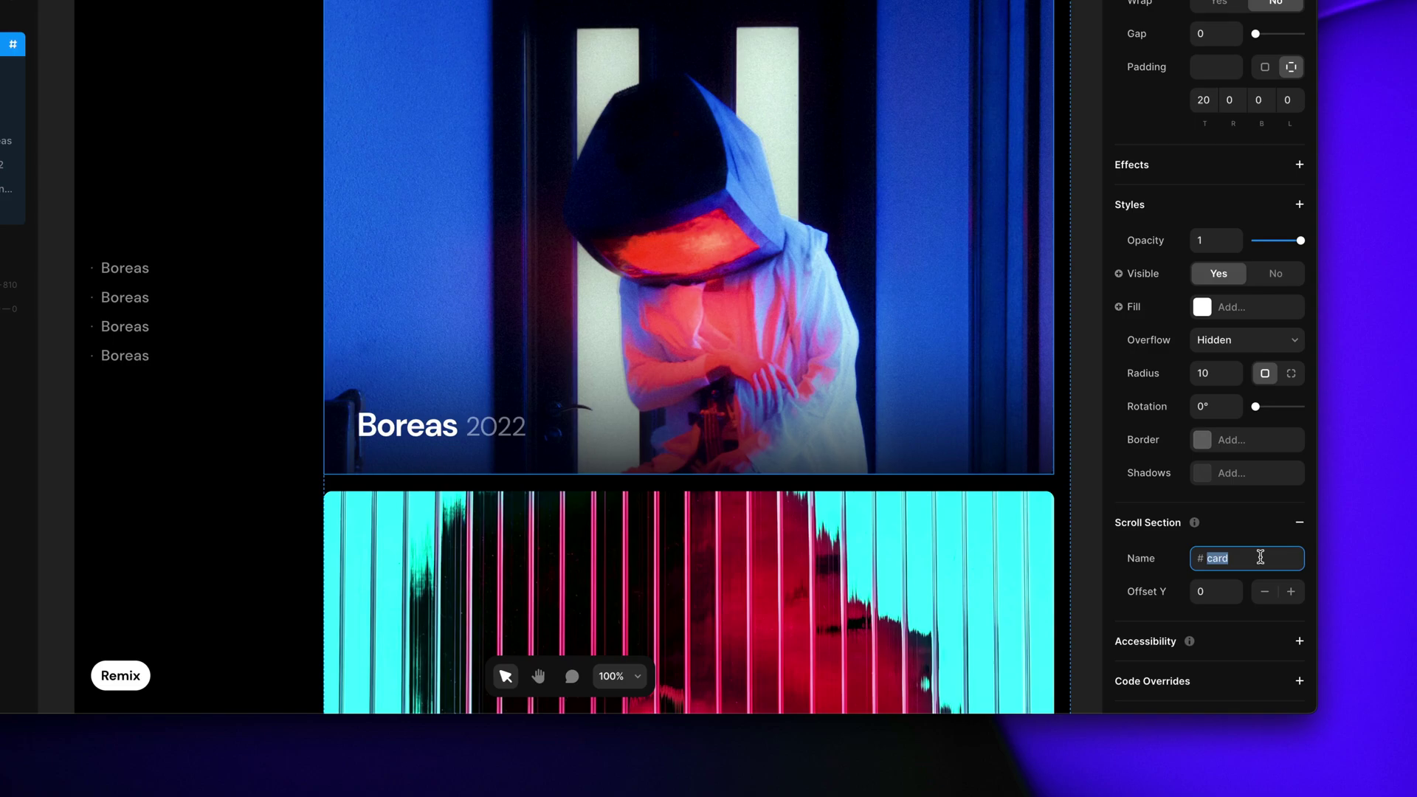
pyautogui.write('project')
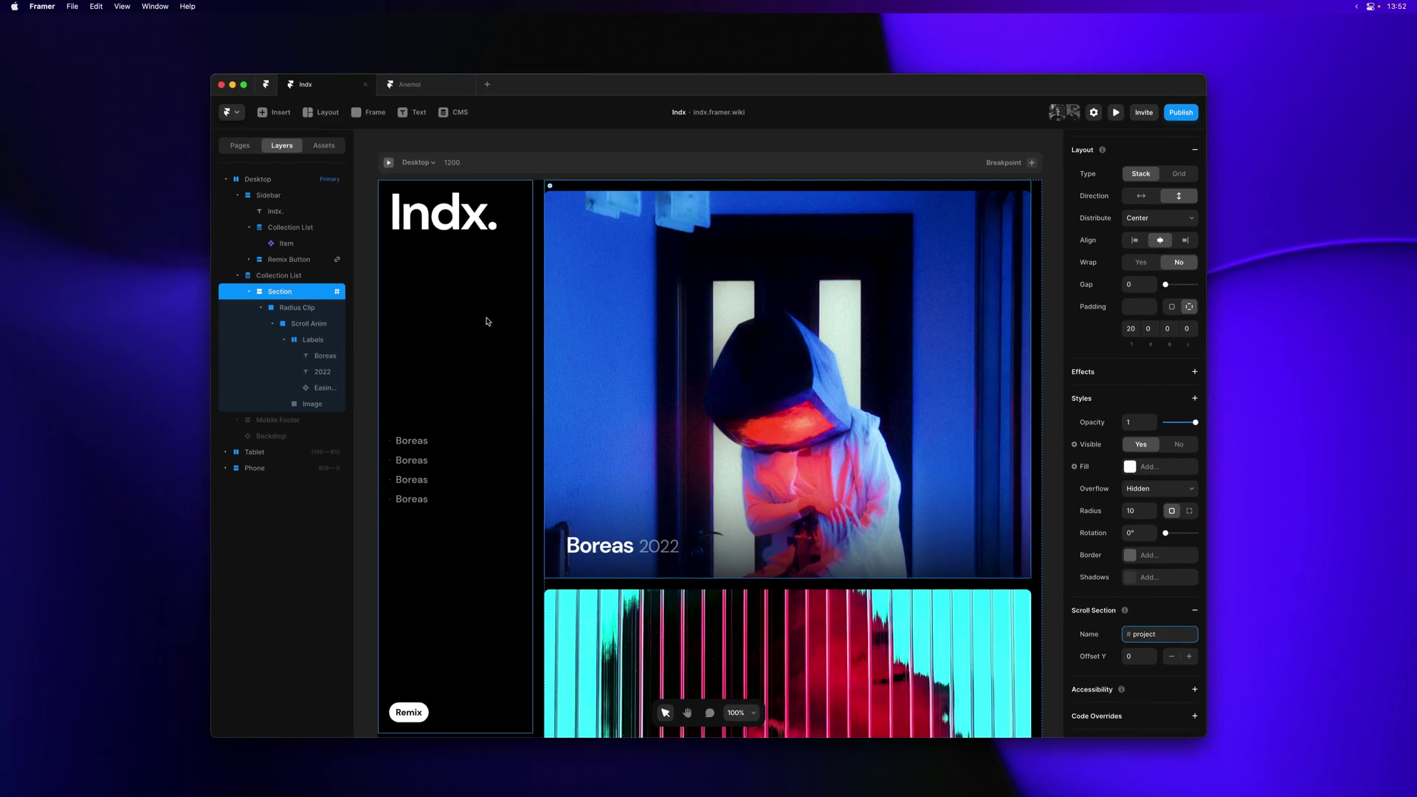
pyautogui.click(298, 297)
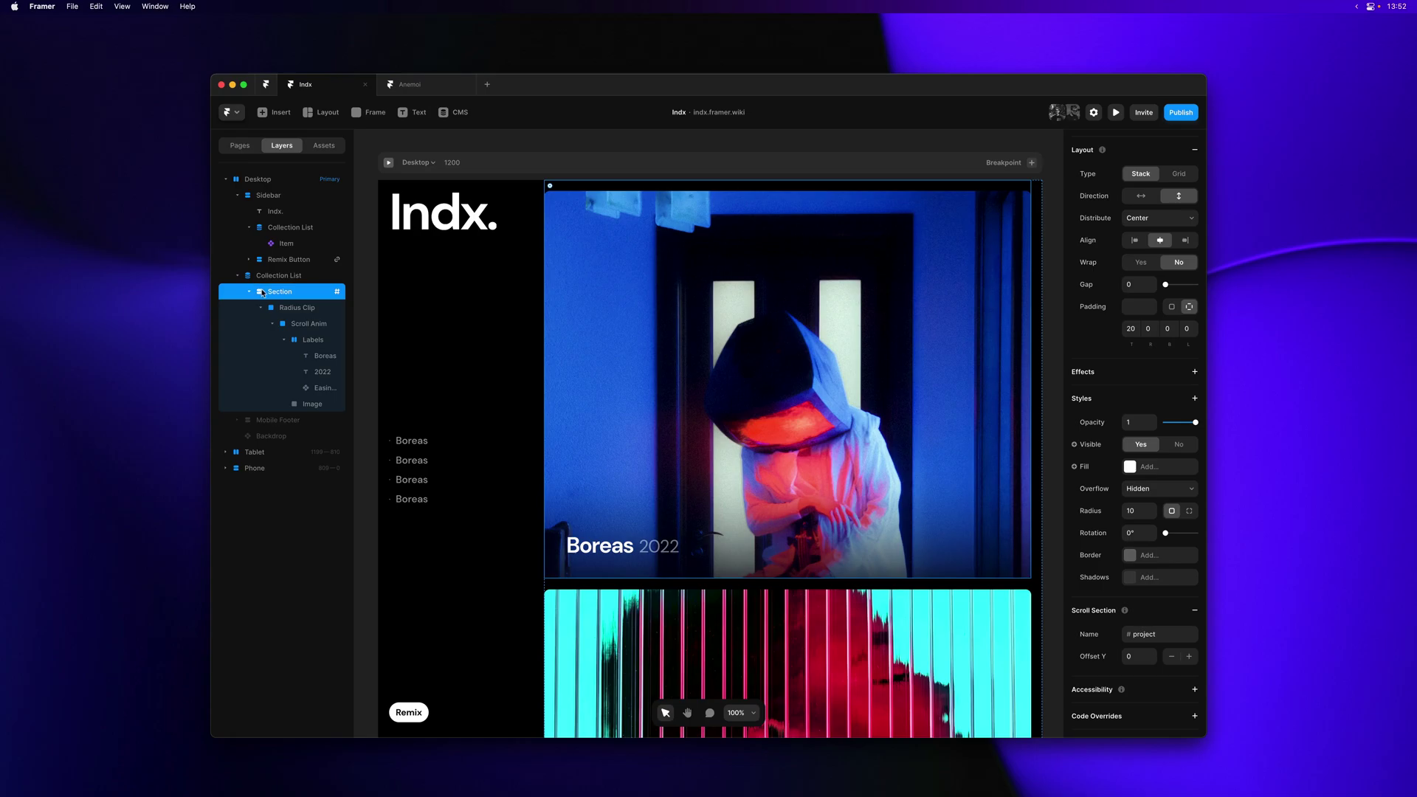
# Step: Enter the sidebar Item component from the Boreas instance and zoom in to 200%
pyautogui.click(420, 443)
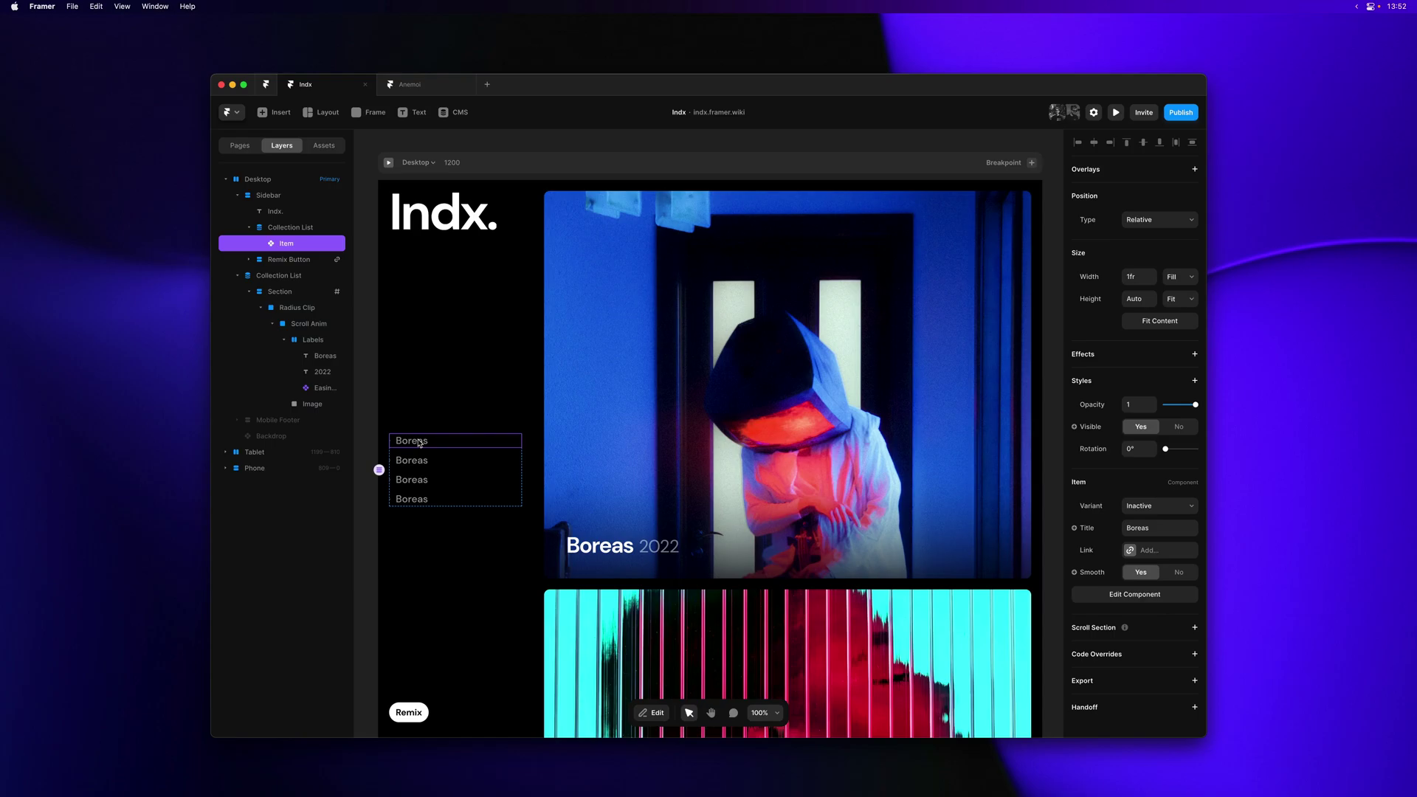
pyautogui.doubleClick(419, 443)
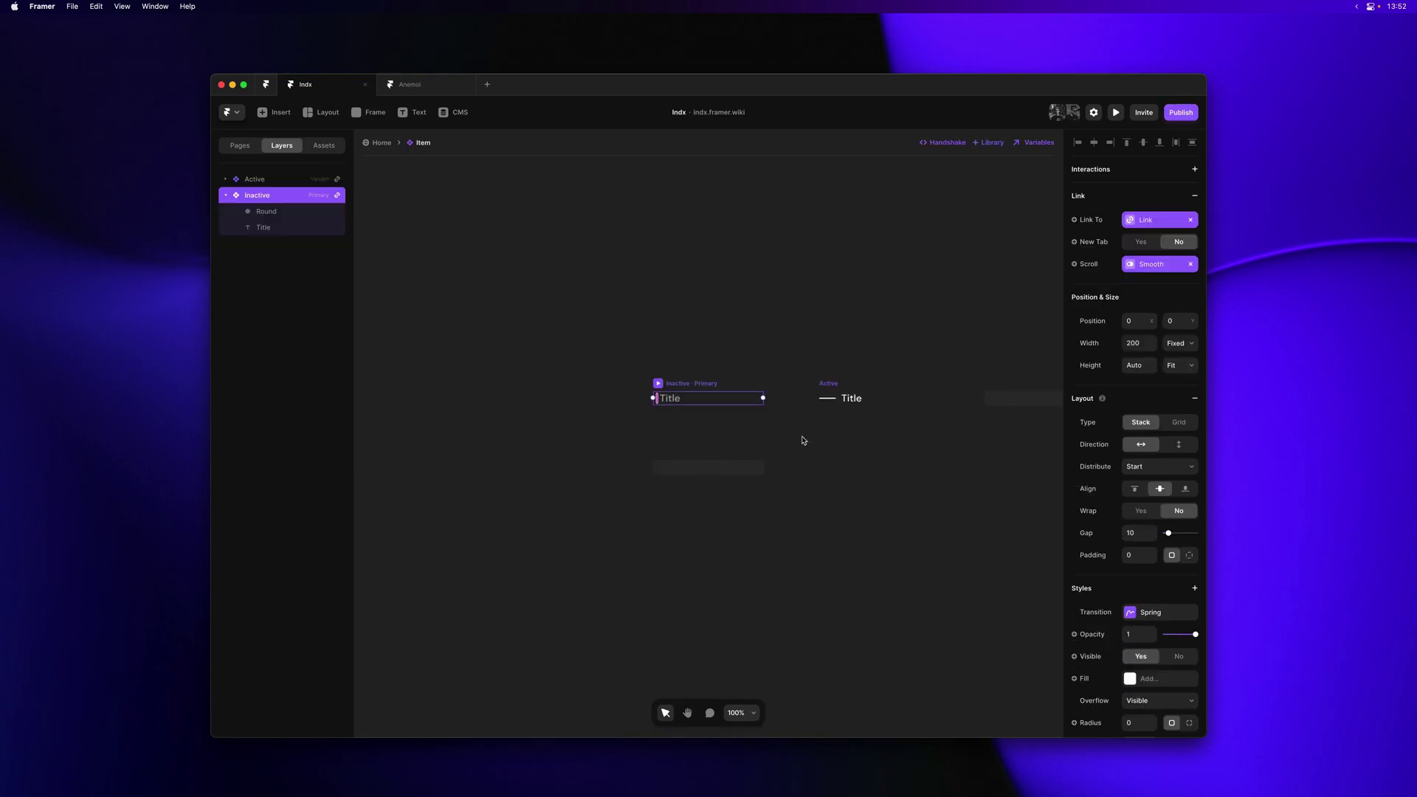
pyautogui.click(782, 481)
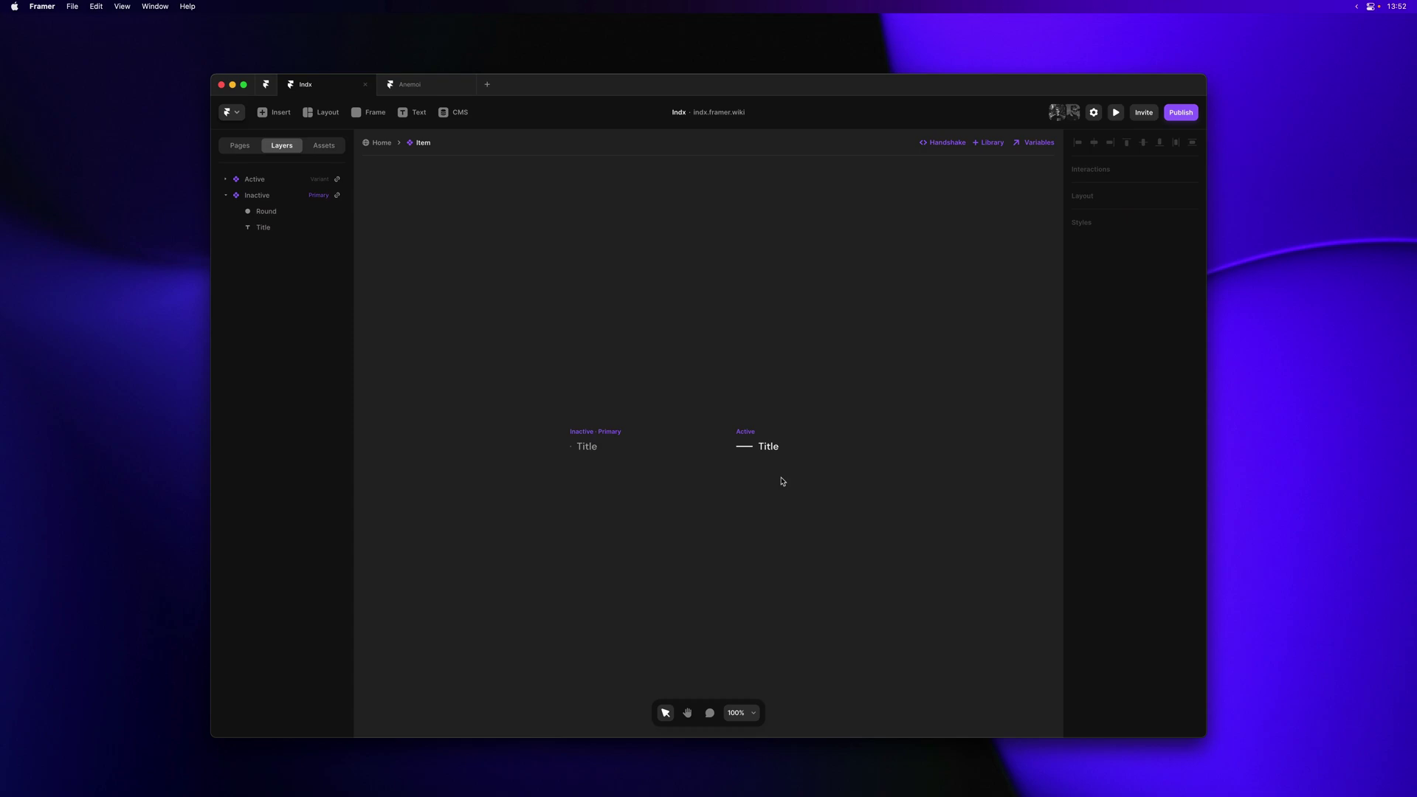
pyautogui.scroll(5, 711, 464)
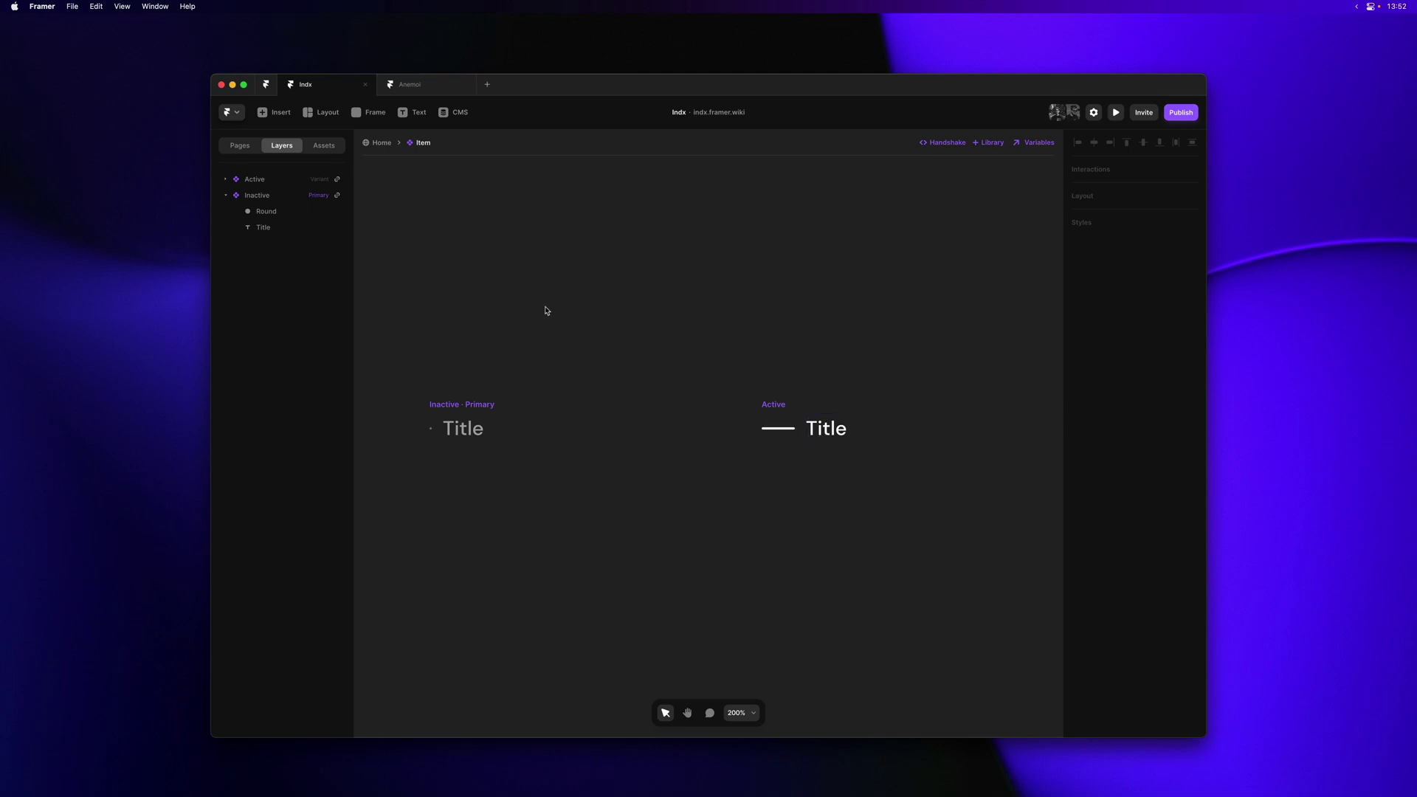
# Step: Back on Home, bind the sidebar Item's Title property to the CMS Title field
pyautogui.click(381, 145)
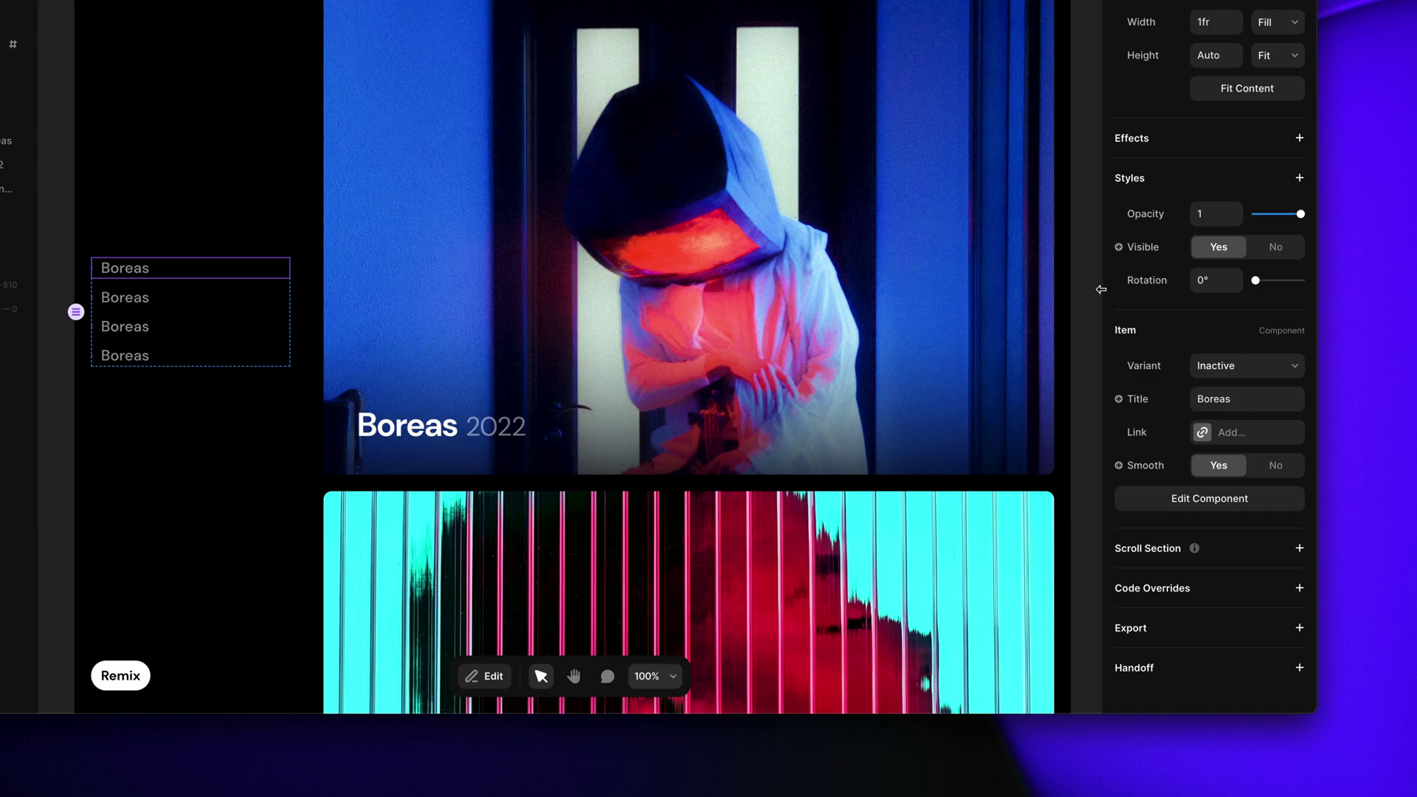
pyautogui.click(1140, 406)
pyautogui.moveTo(1163, 427)
pyautogui.click(1104, 428)
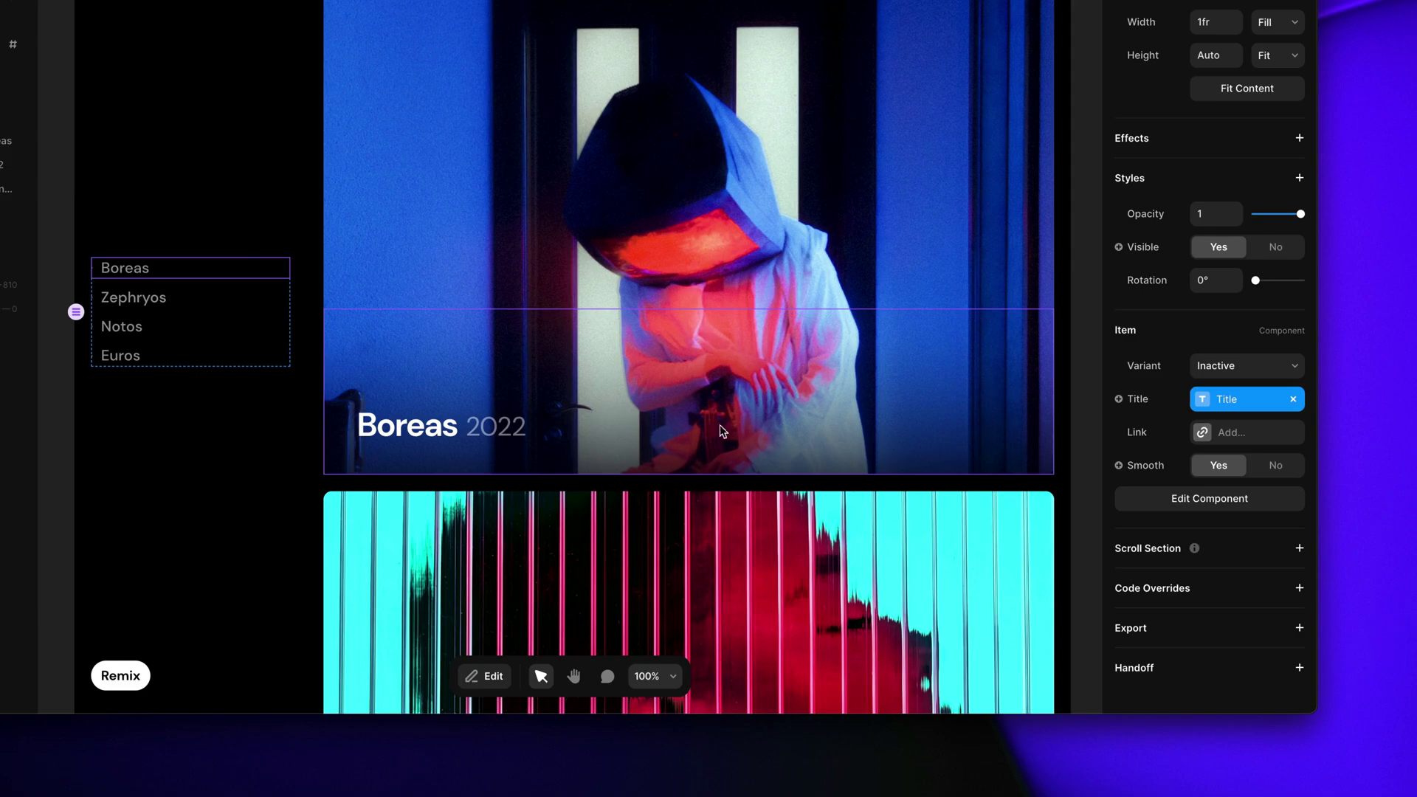
# Step: Link the sidebar item to Home's #project section with item notos, then test the Boreas link
pyautogui.click(1267, 439)
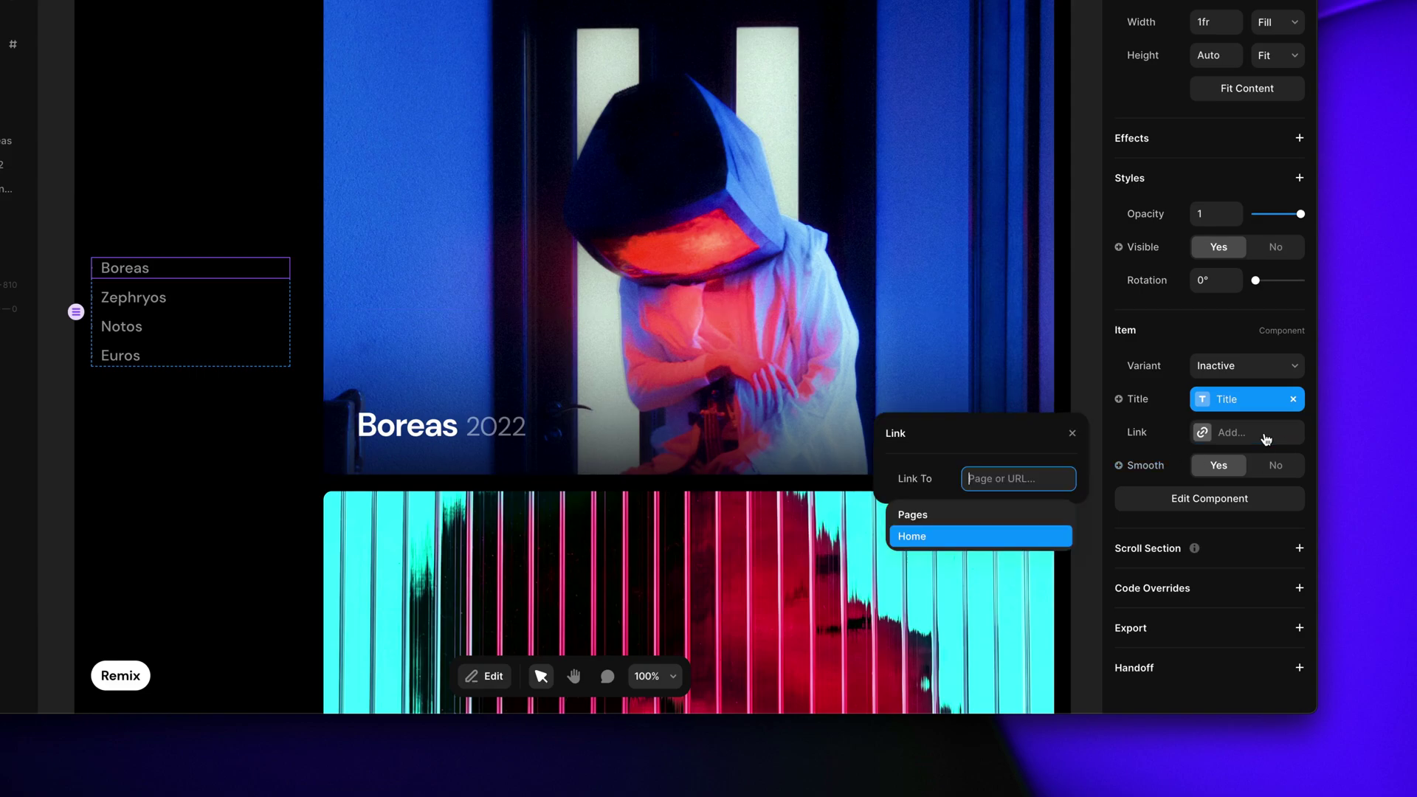
pyautogui.click(1044, 537)
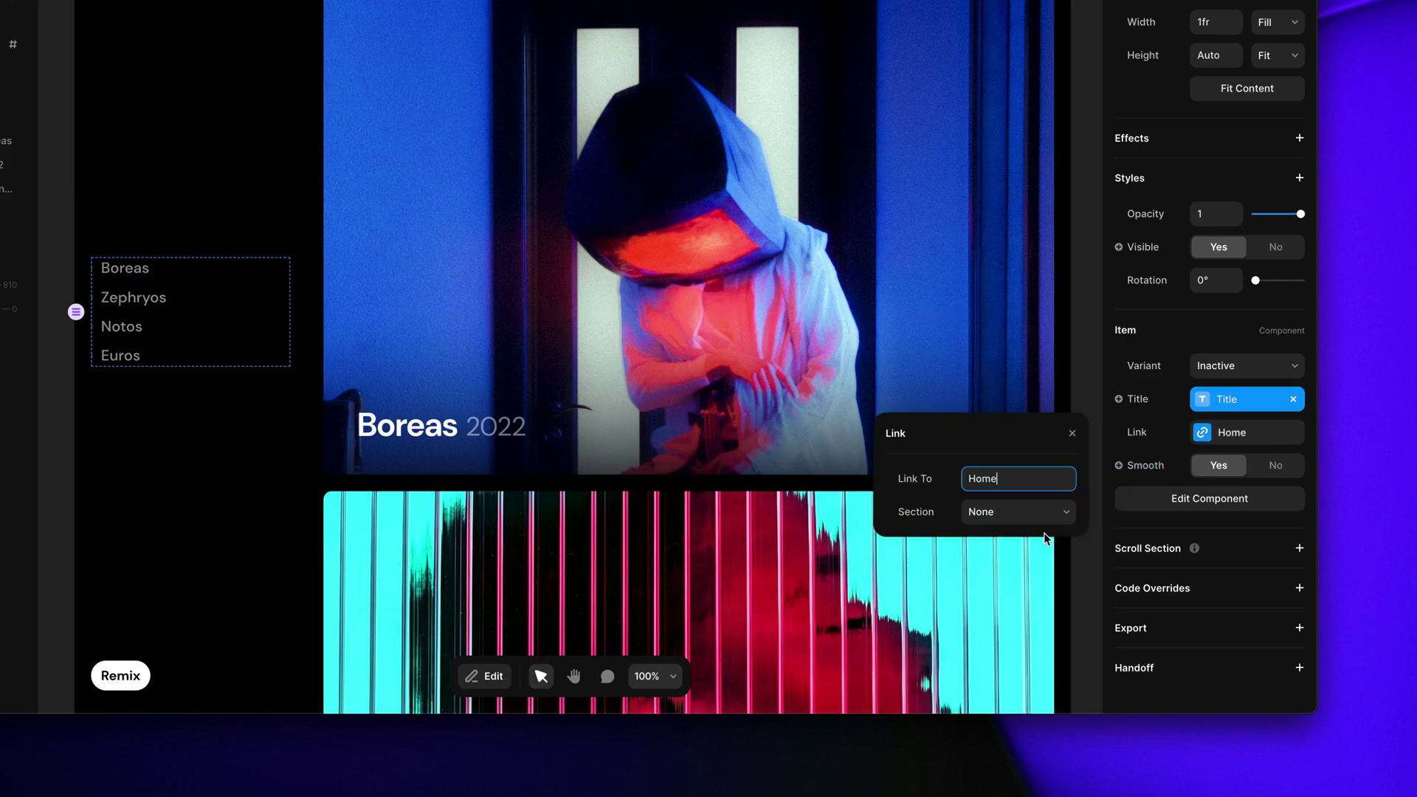
pyautogui.click(1046, 514)
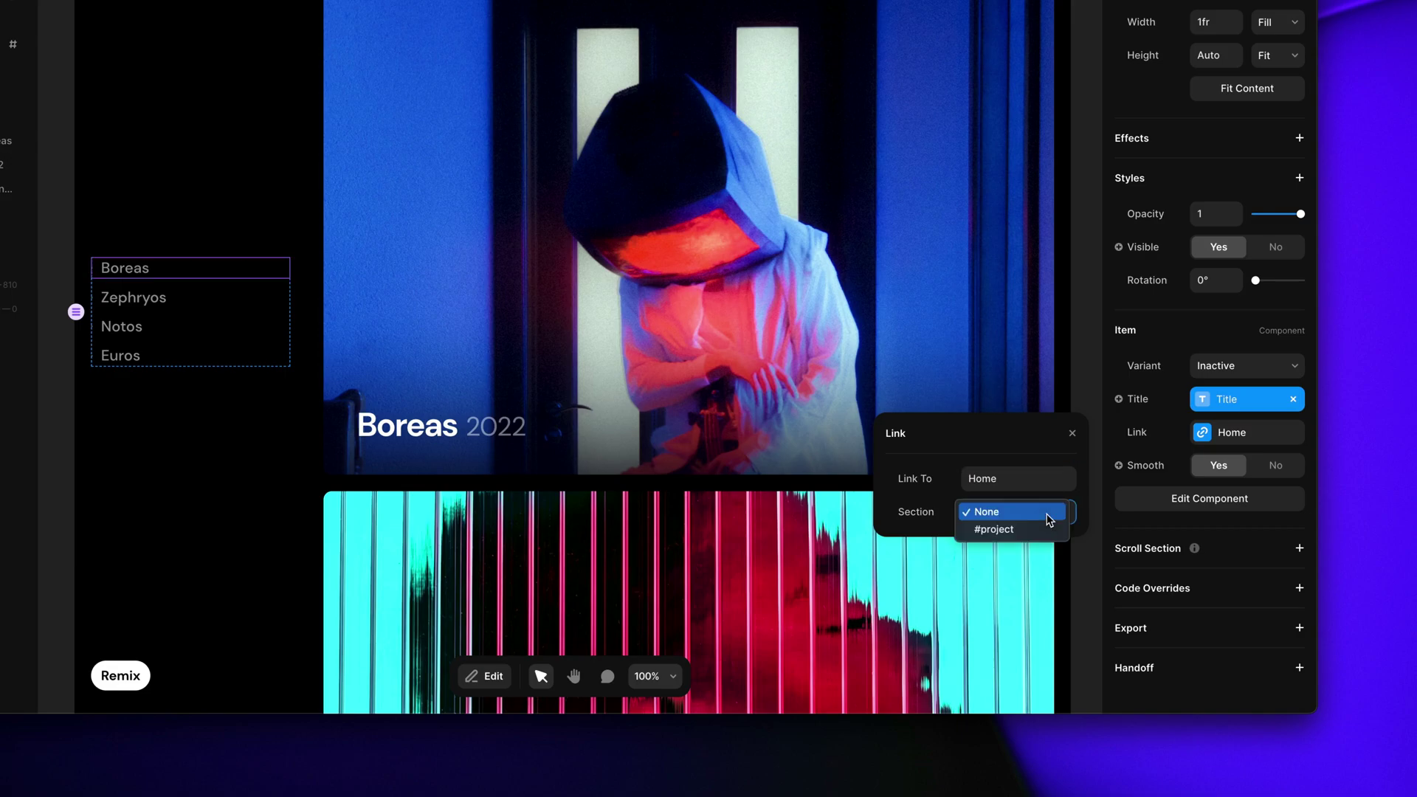
pyautogui.click(1045, 529)
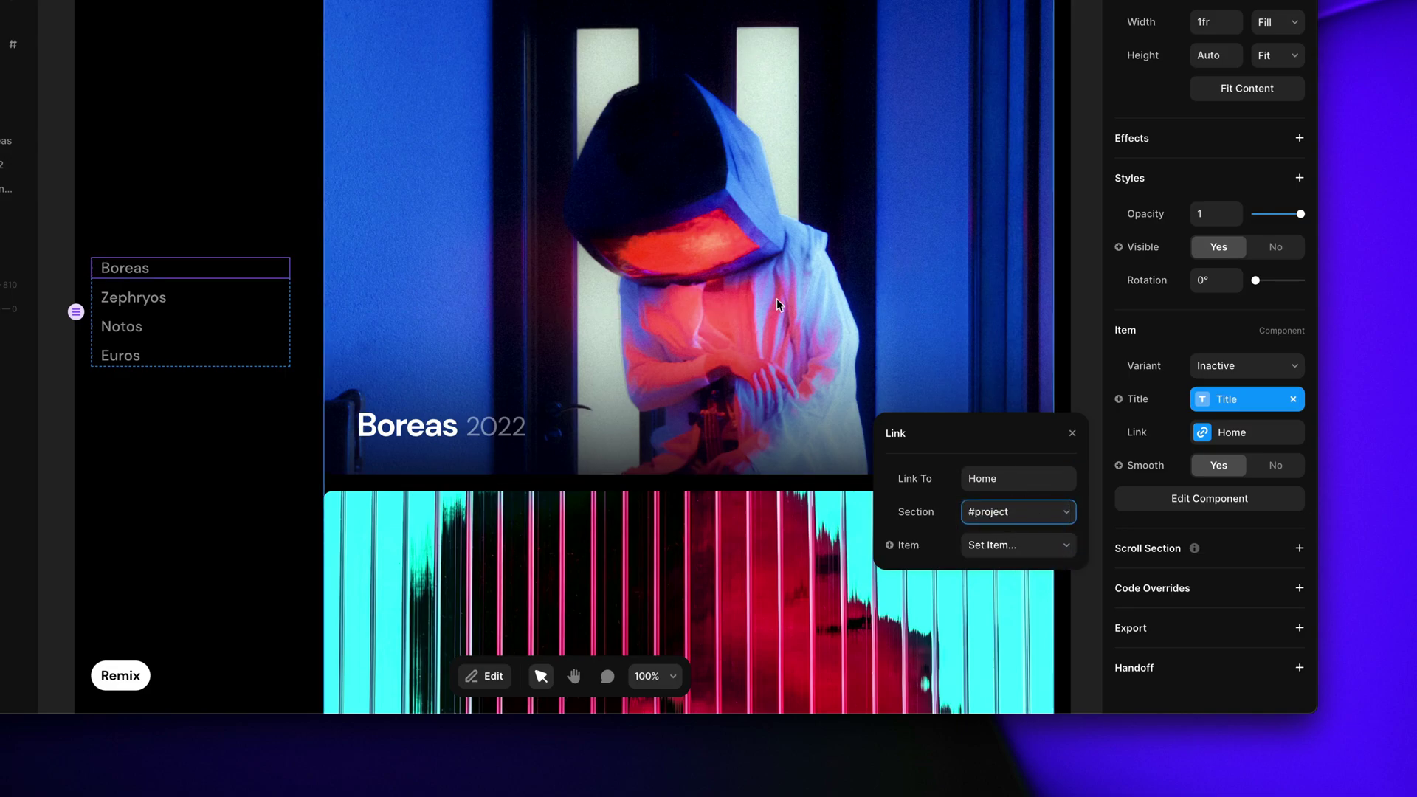
pyautogui.hotkey('ctrl', '-')
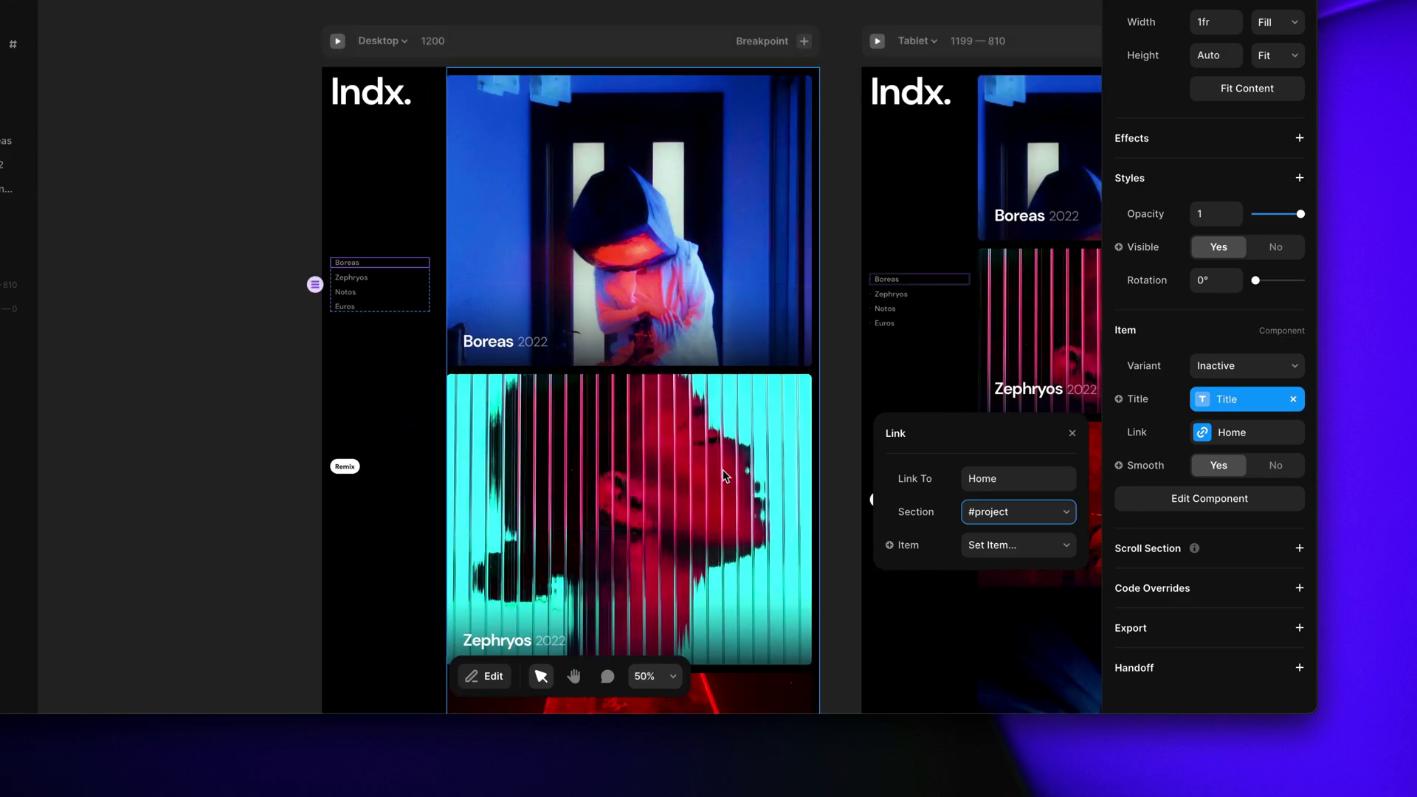
pyautogui.click(1000, 548)
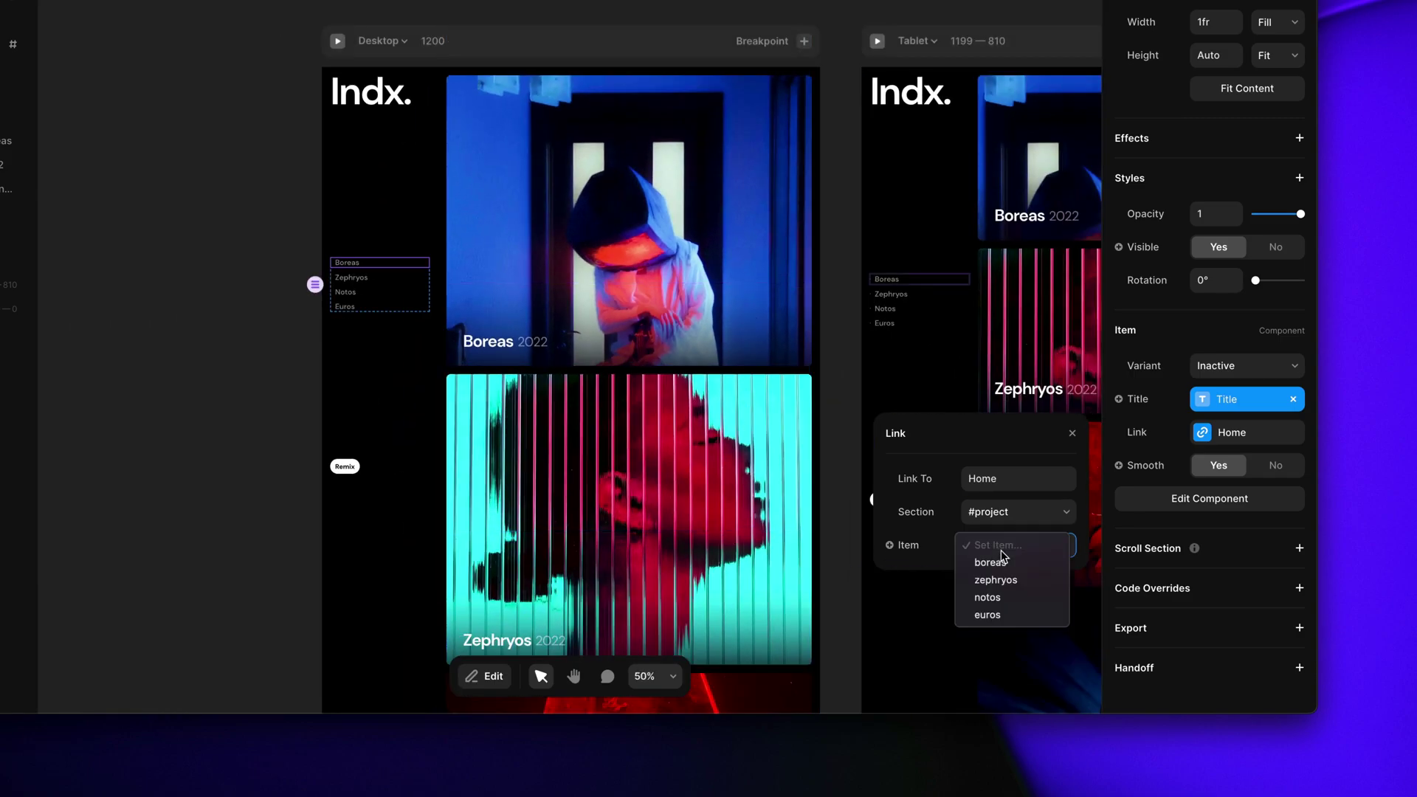
pyautogui.click(1011, 598)
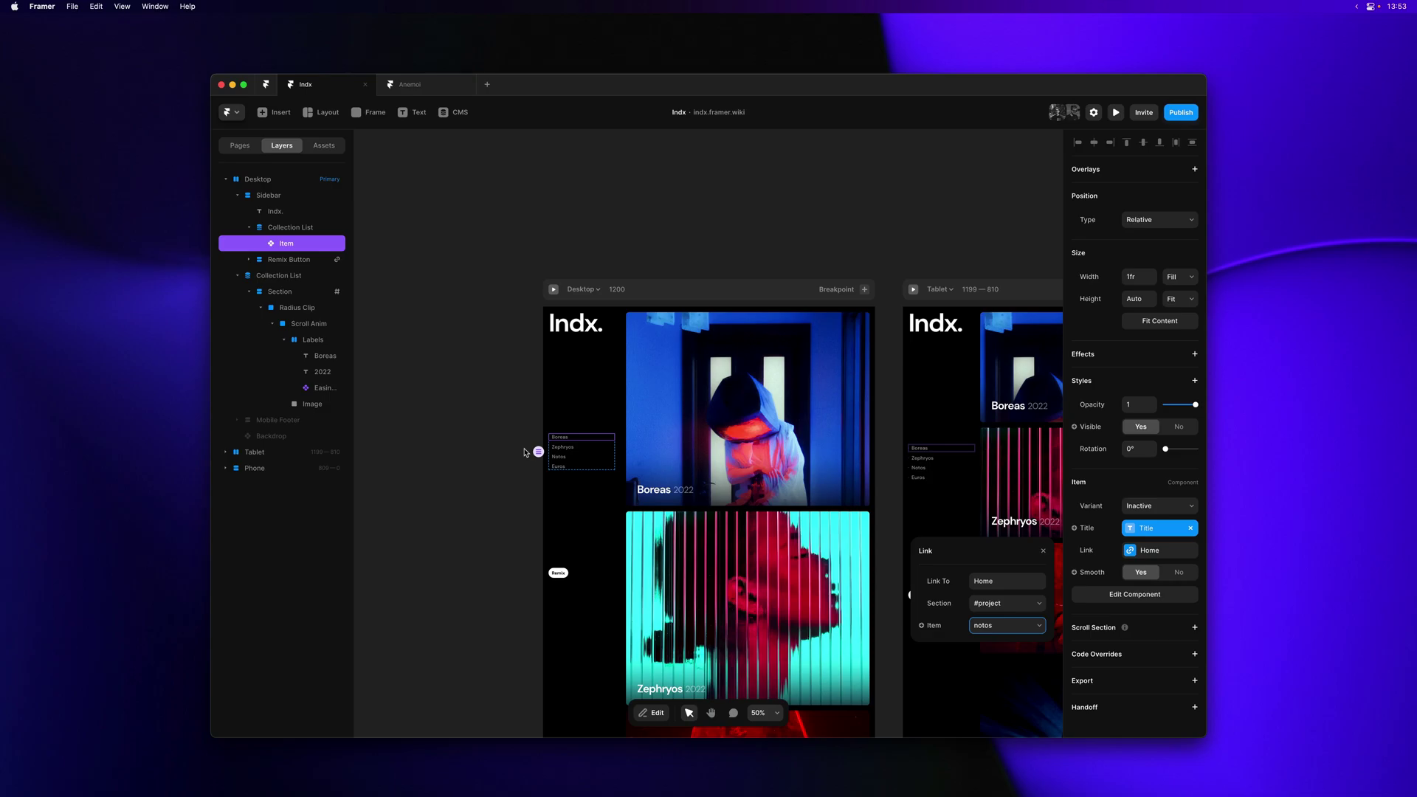
pyautogui.click(526, 452)
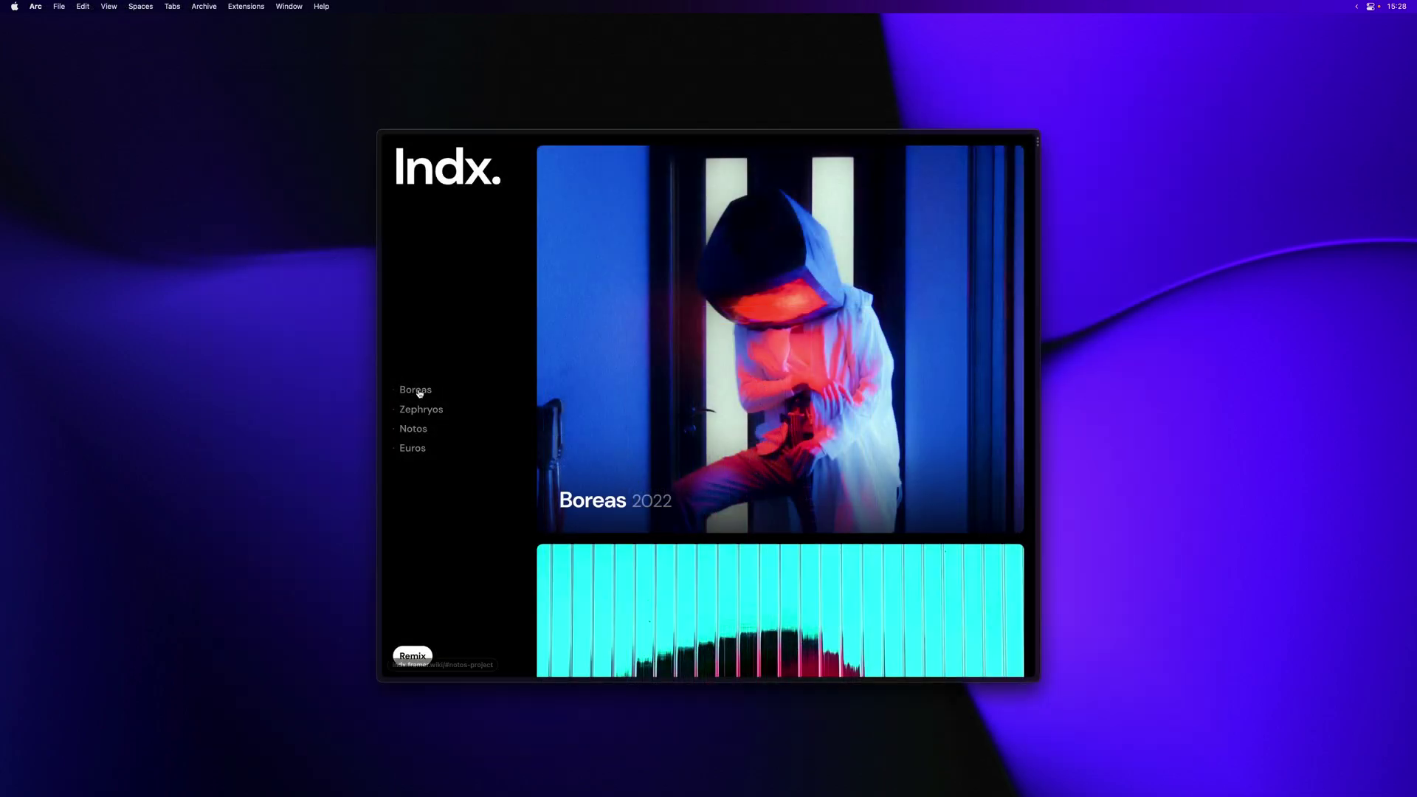
pyautogui.click(417, 393)
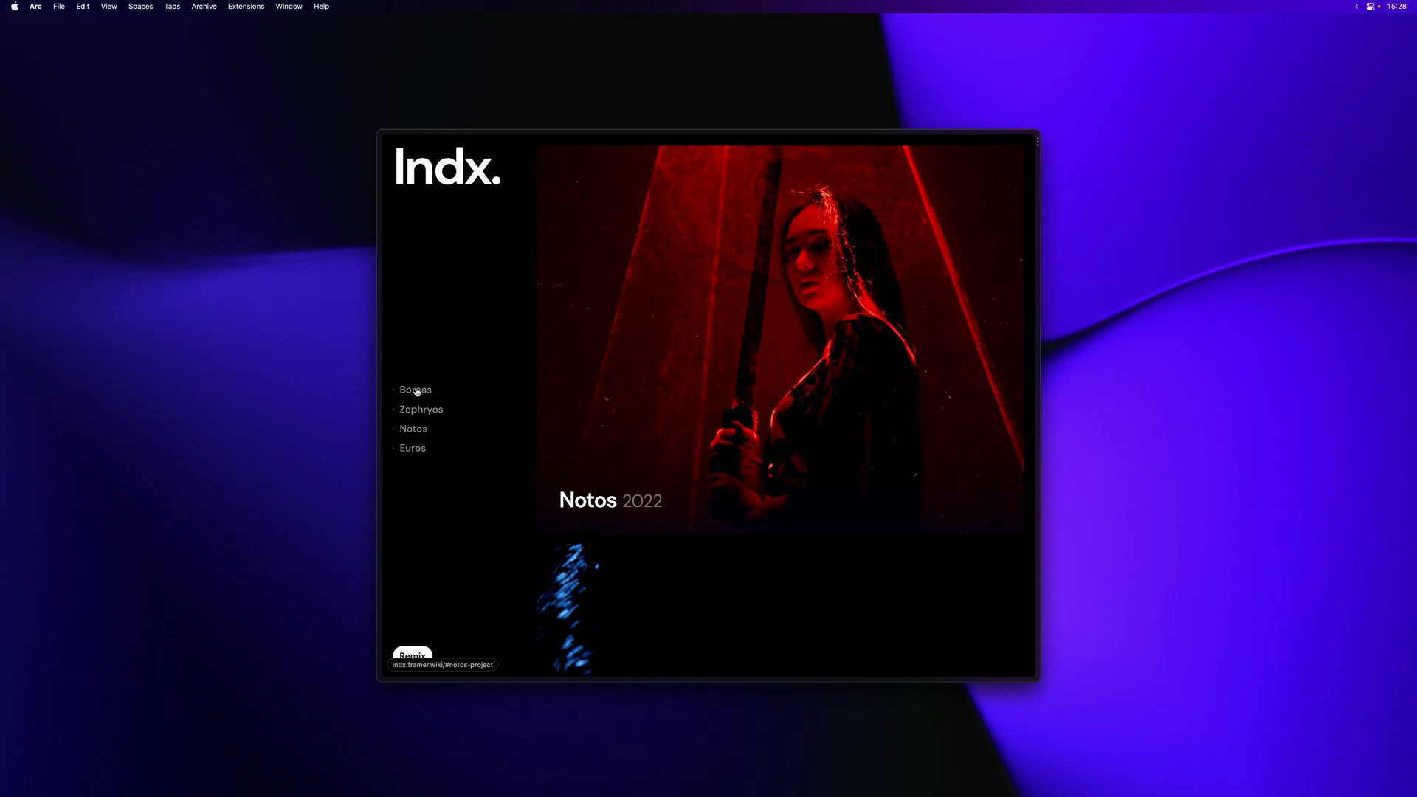
# Step: On the published site, test the Notos link, which scrolls to the Notos 2022 card like Boreas
pyautogui.scroll(4, 472, 392)
pyautogui.scroll(3, 478, 390)
pyautogui.click(414, 432)
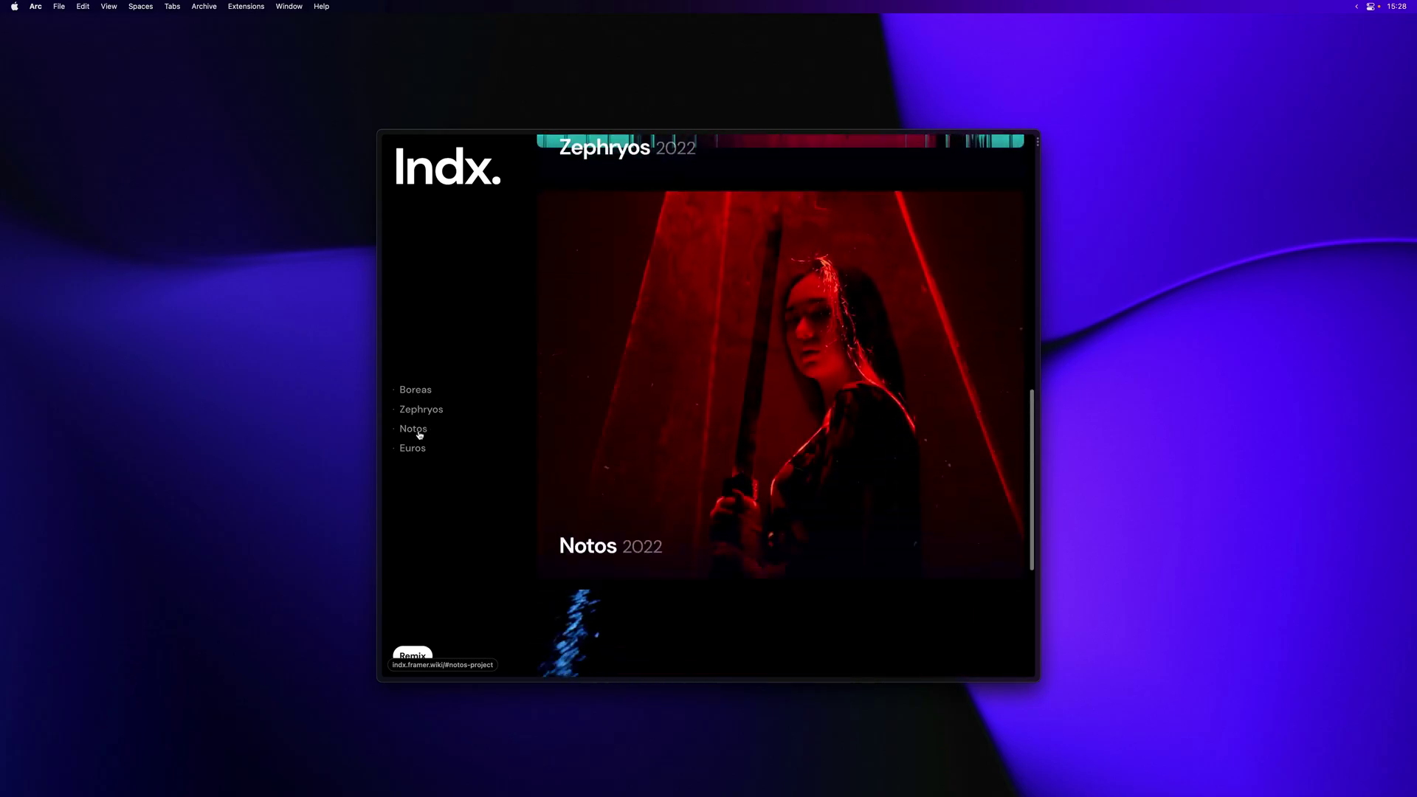
pyautogui.scroll(5, 476, 386)
pyautogui.scroll(3, 476, 386)
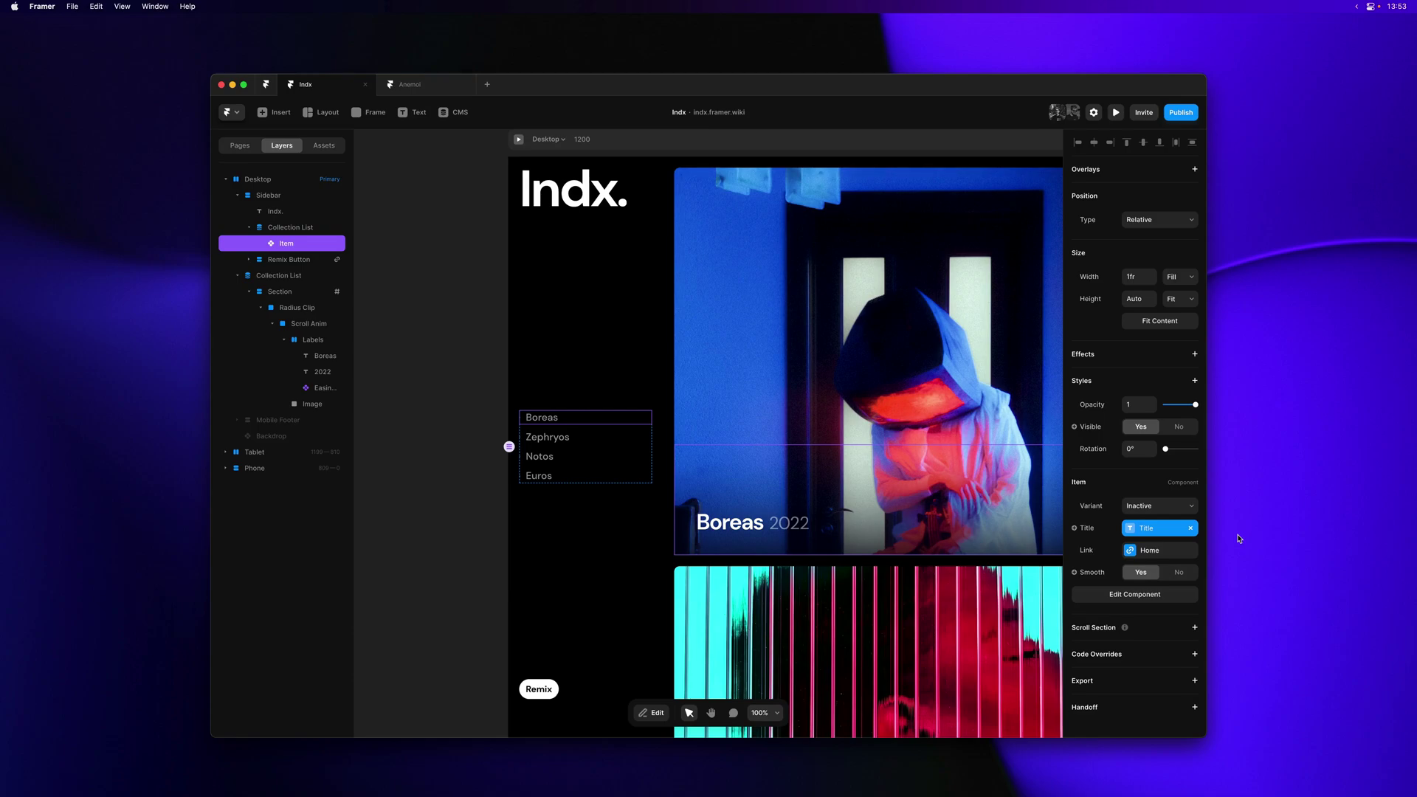
# Step: Bind the link's Item to the CMS Slug and verify Zephyros, Notos and Boreas reach their own cards
pyautogui.click(1163, 552)
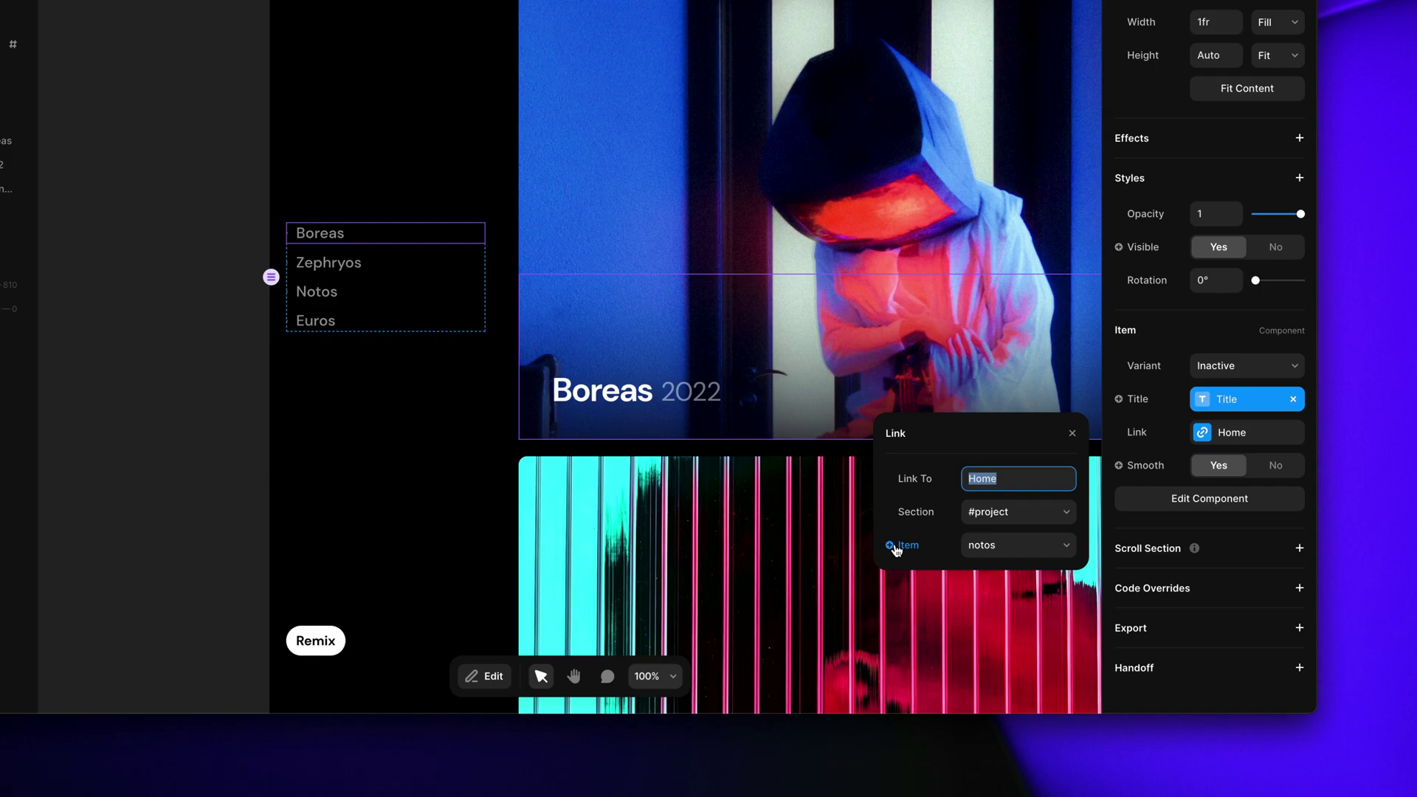
pyautogui.click(892, 545)
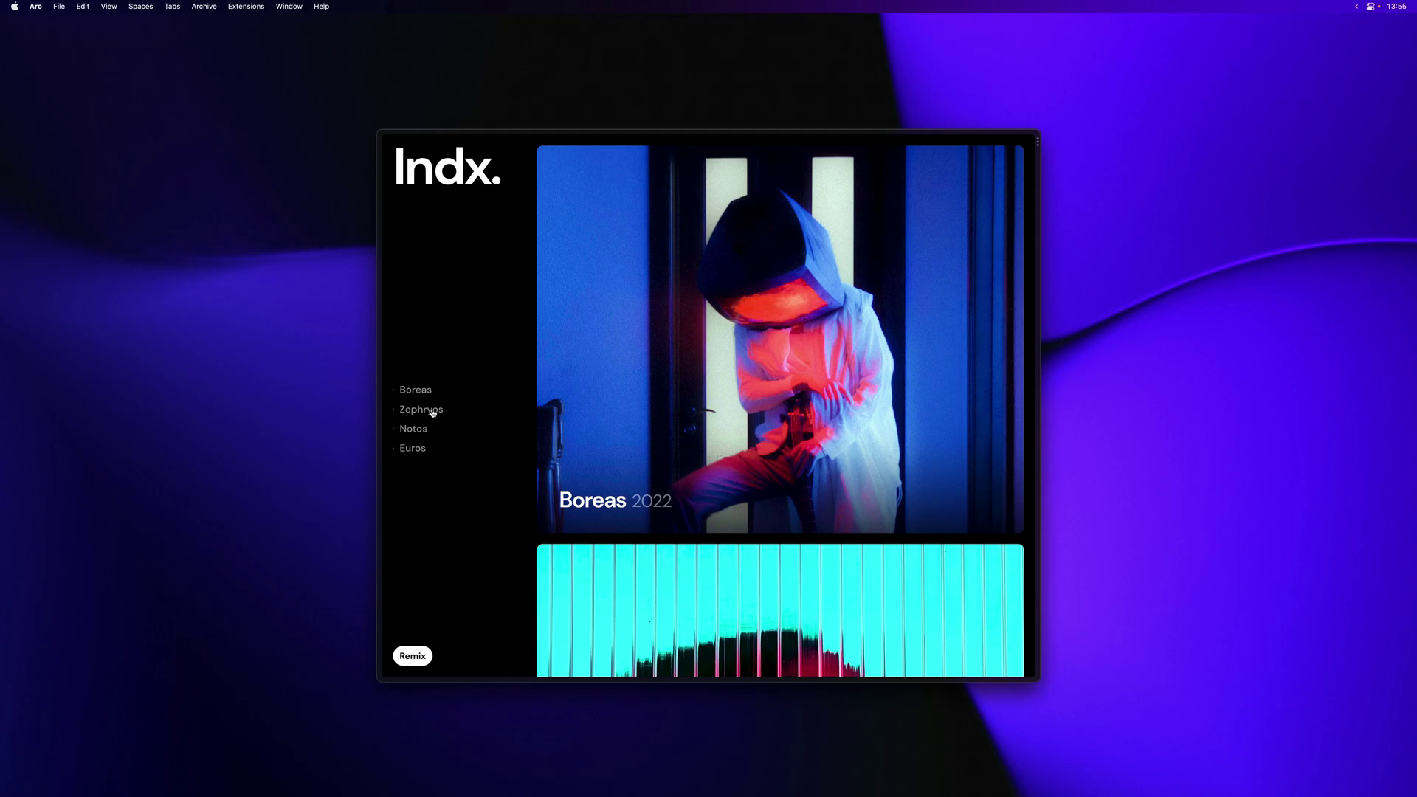
pyautogui.click(432, 412)
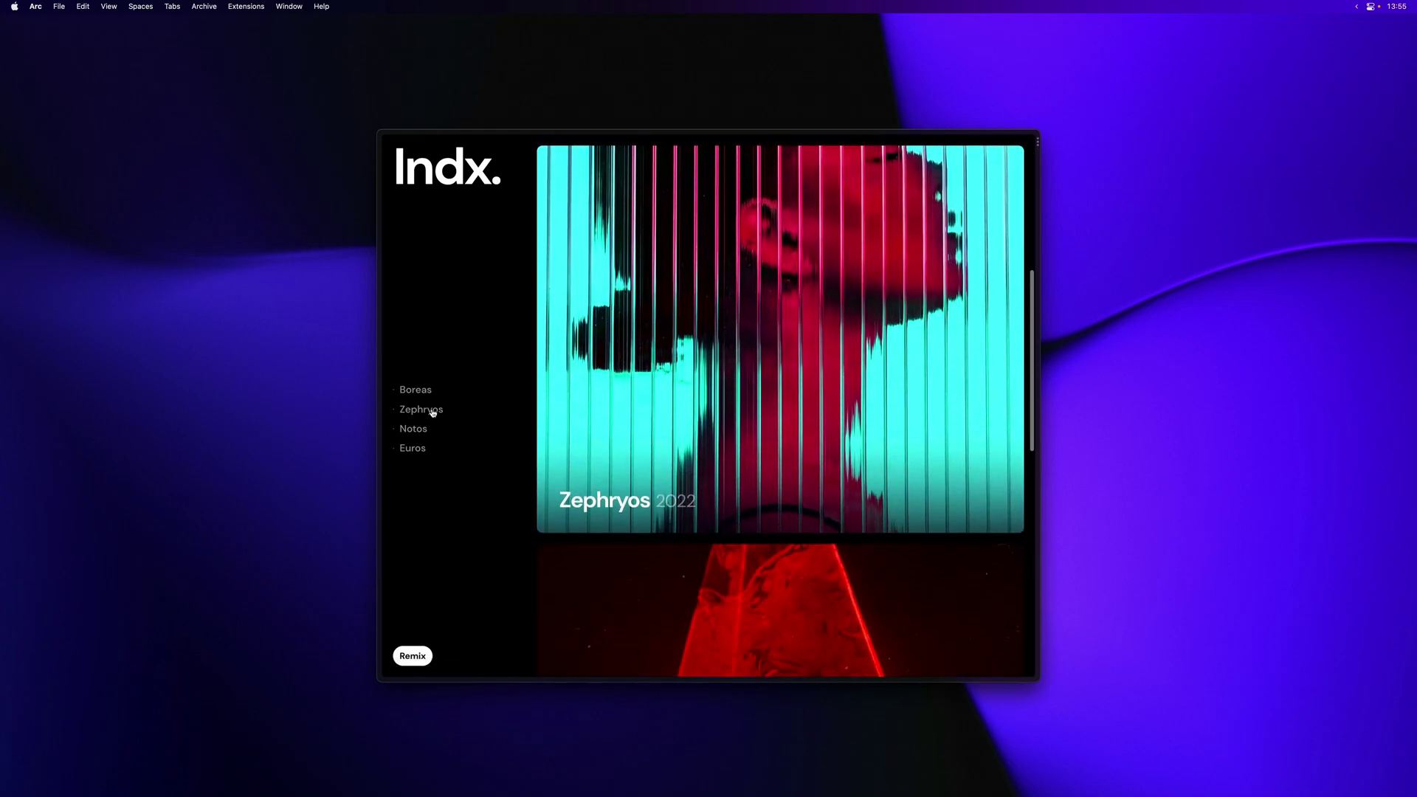
pyautogui.click(417, 432)
pyautogui.click(431, 413)
pyautogui.click(417, 394)
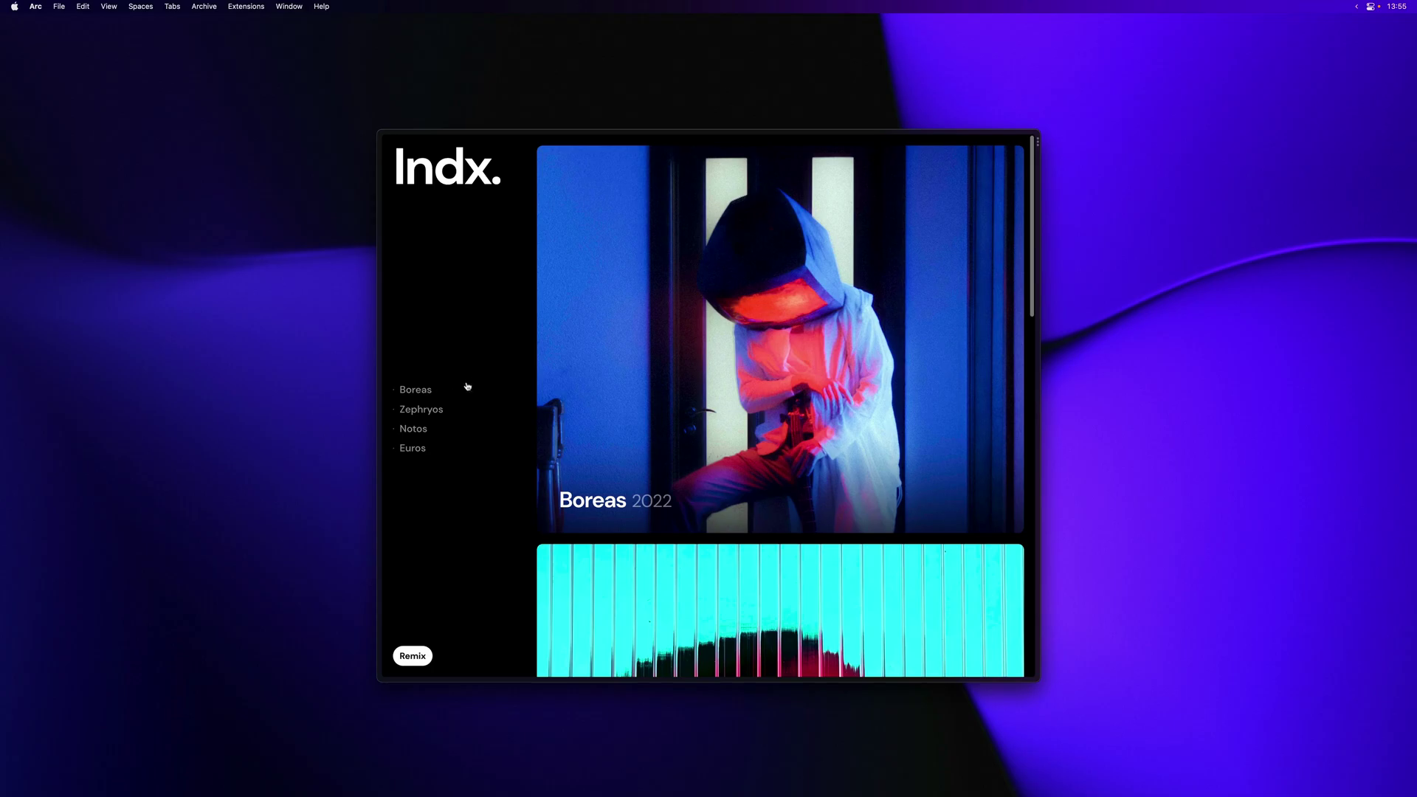
# Step: Back in Framer, zoom out to all three breakpoints and select the Boreas sidebar item
pyautogui.press('super+Tab')
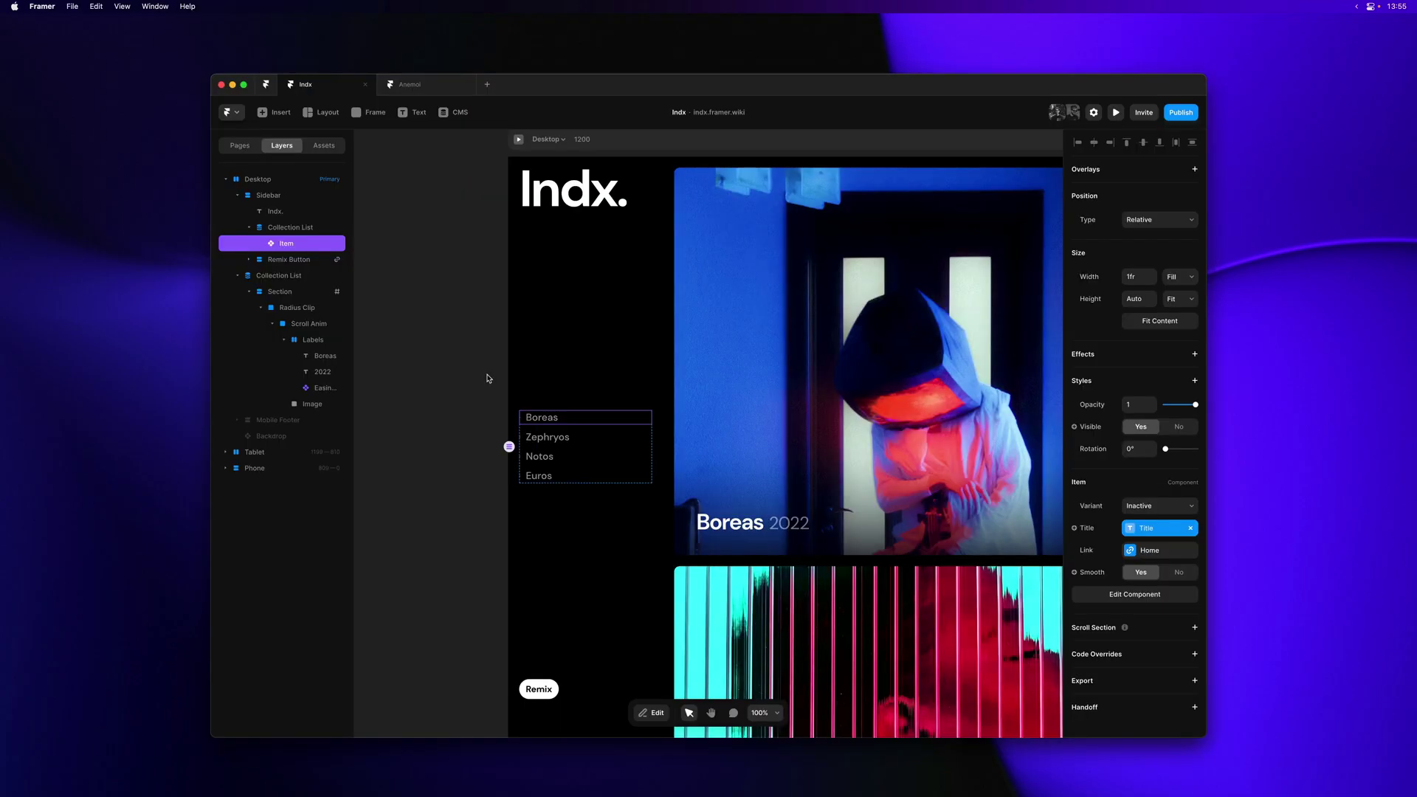
pyautogui.click(487, 379)
pyautogui.hotkey('shift', '1')
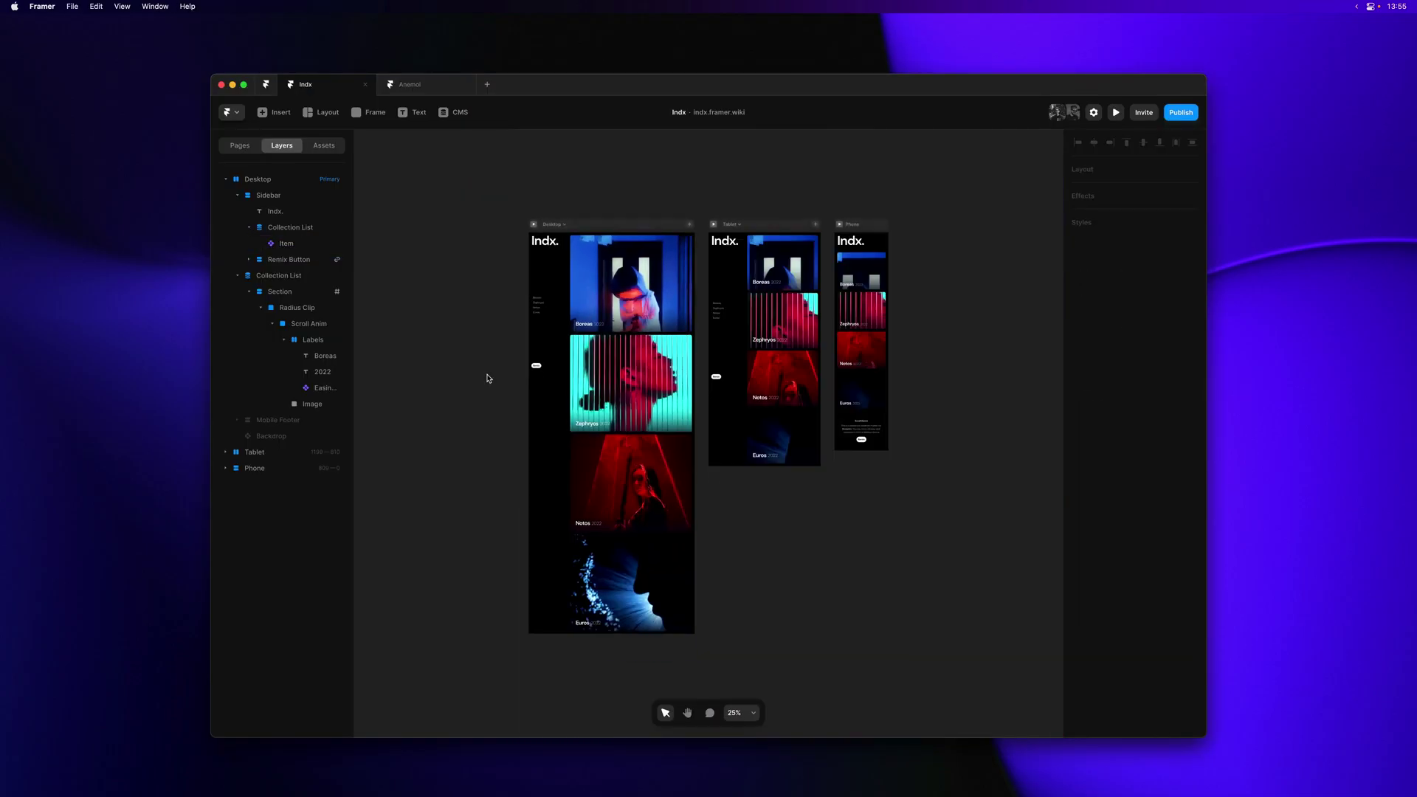
pyautogui.scroll(10, 535, 298)
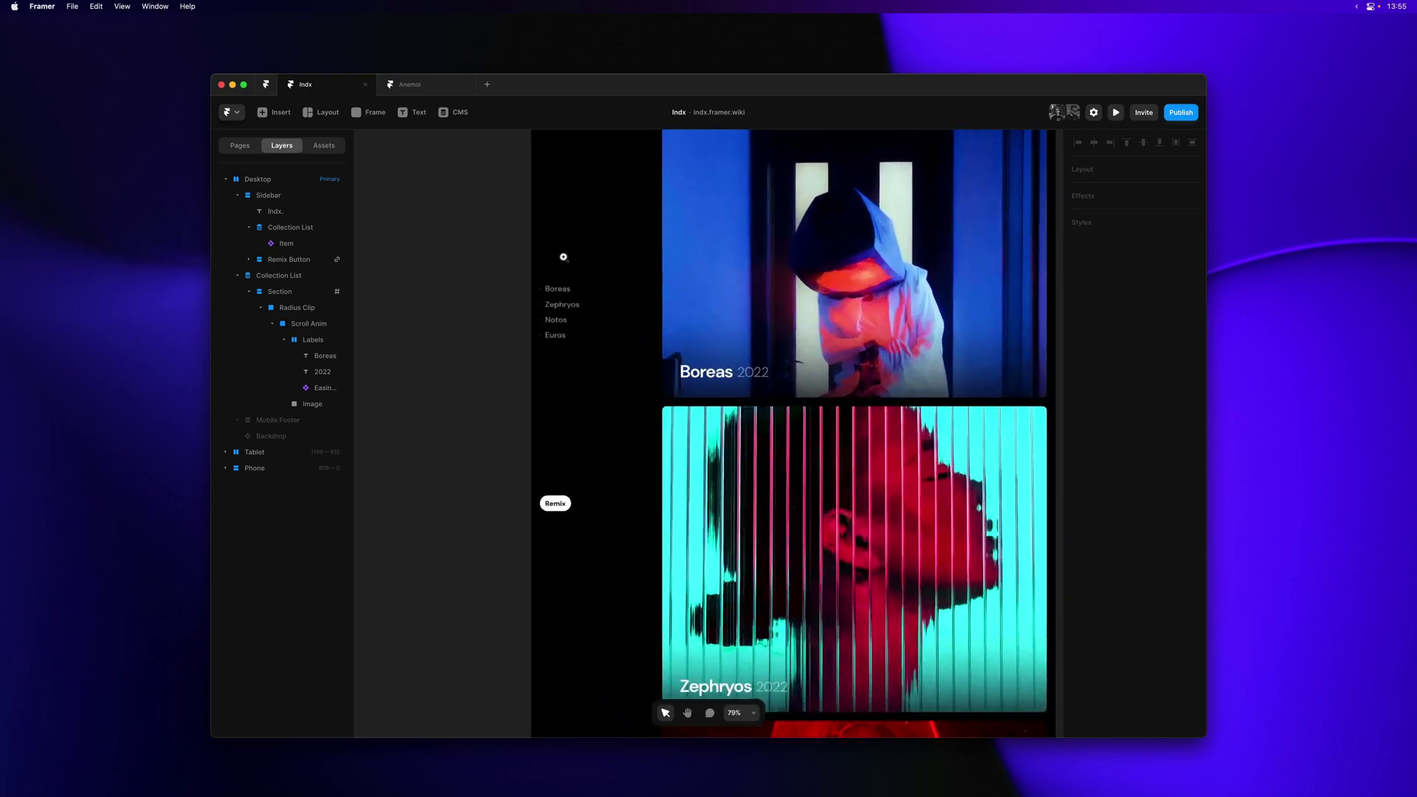
pyautogui.click(561, 300)
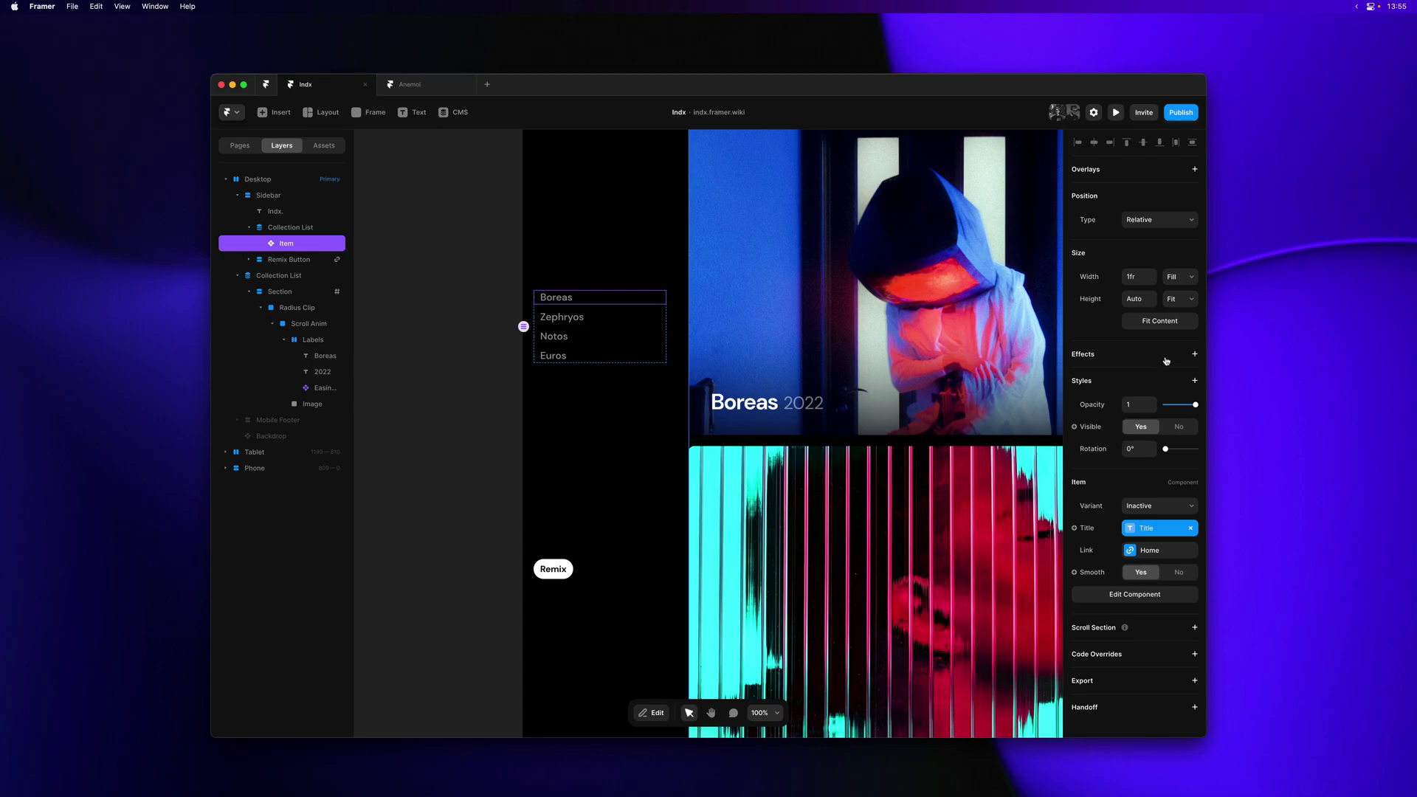
# Step: Add a scroll variant to the item, triggered by Section in View at viewport middle for #project
pyautogui.click(1166, 359)
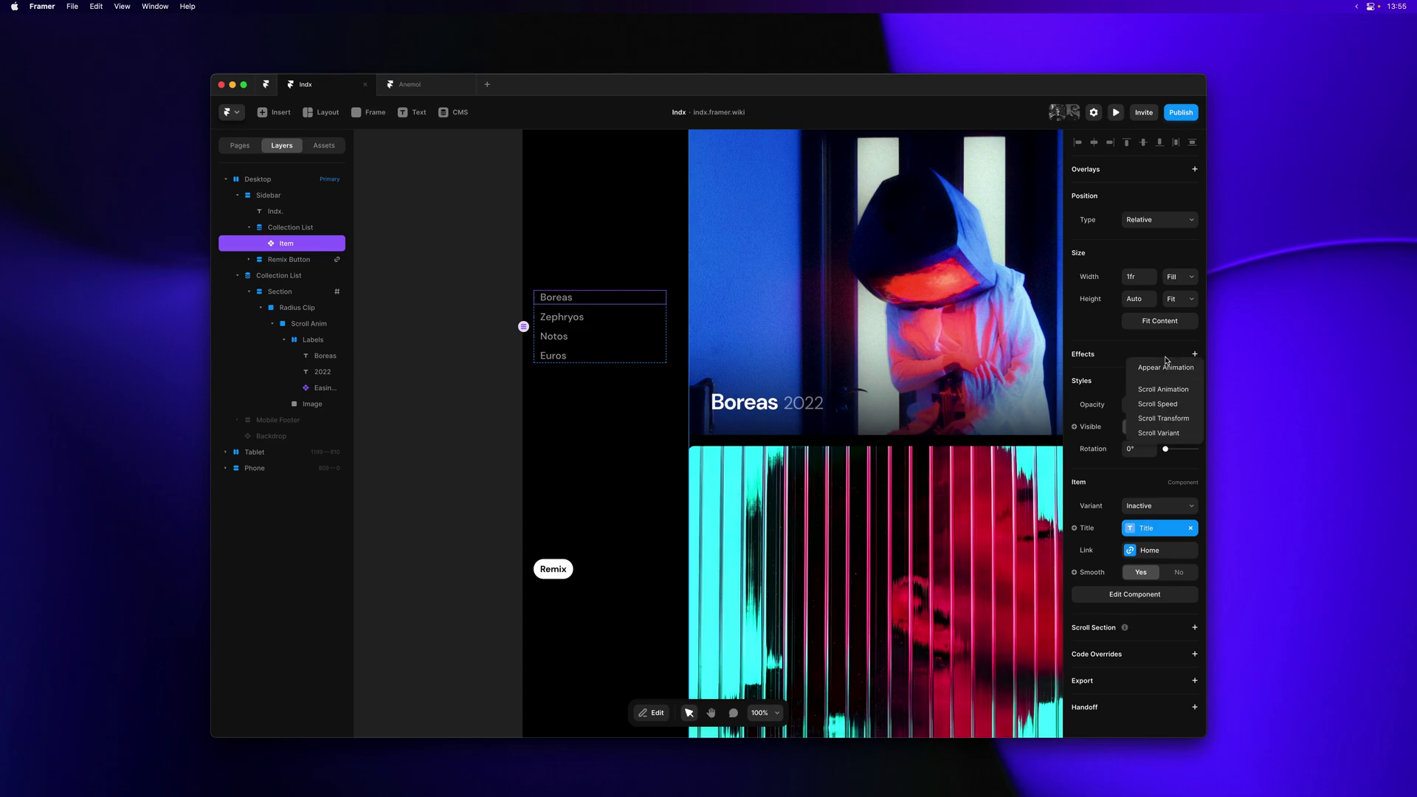
pyautogui.click(1168, 434)
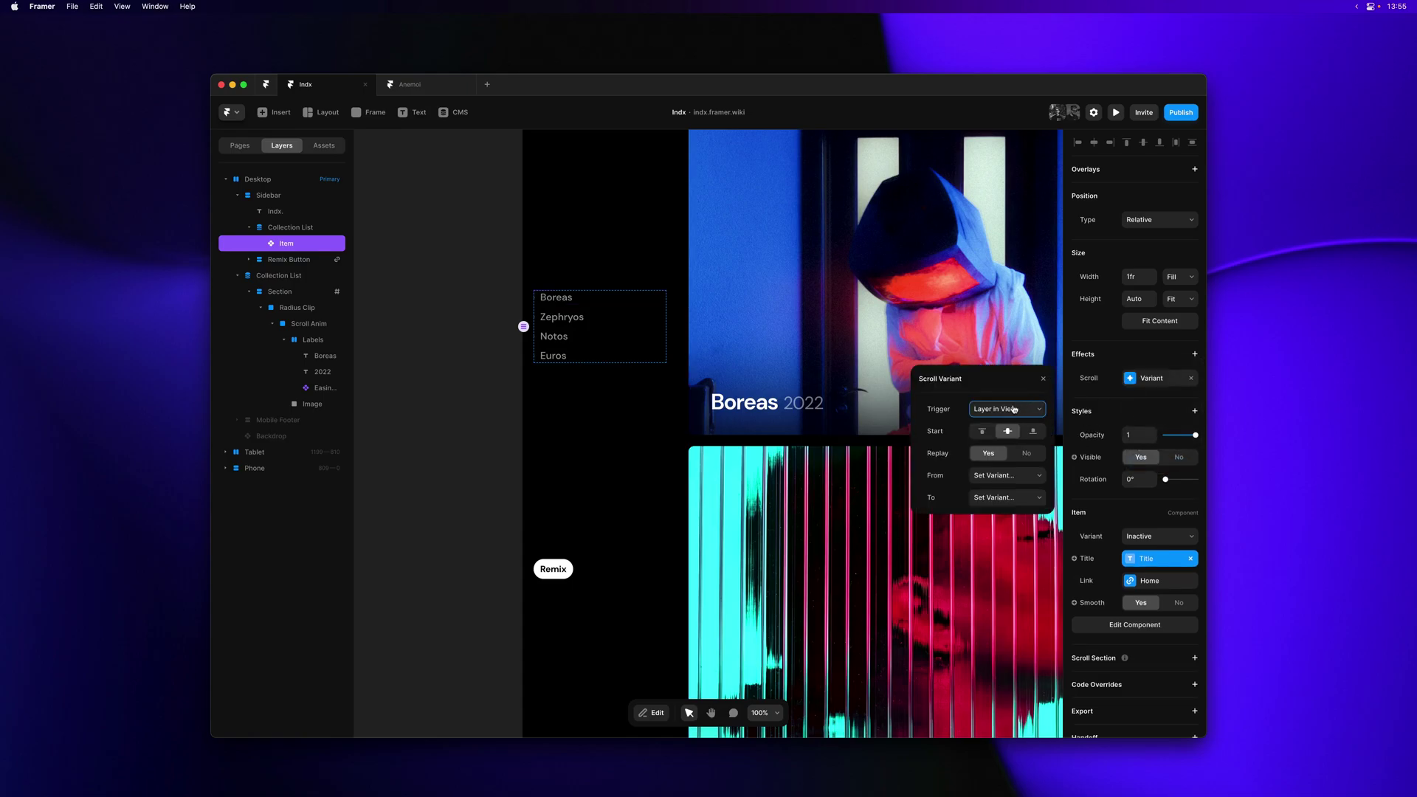
pyautogui.click(1014, 410)
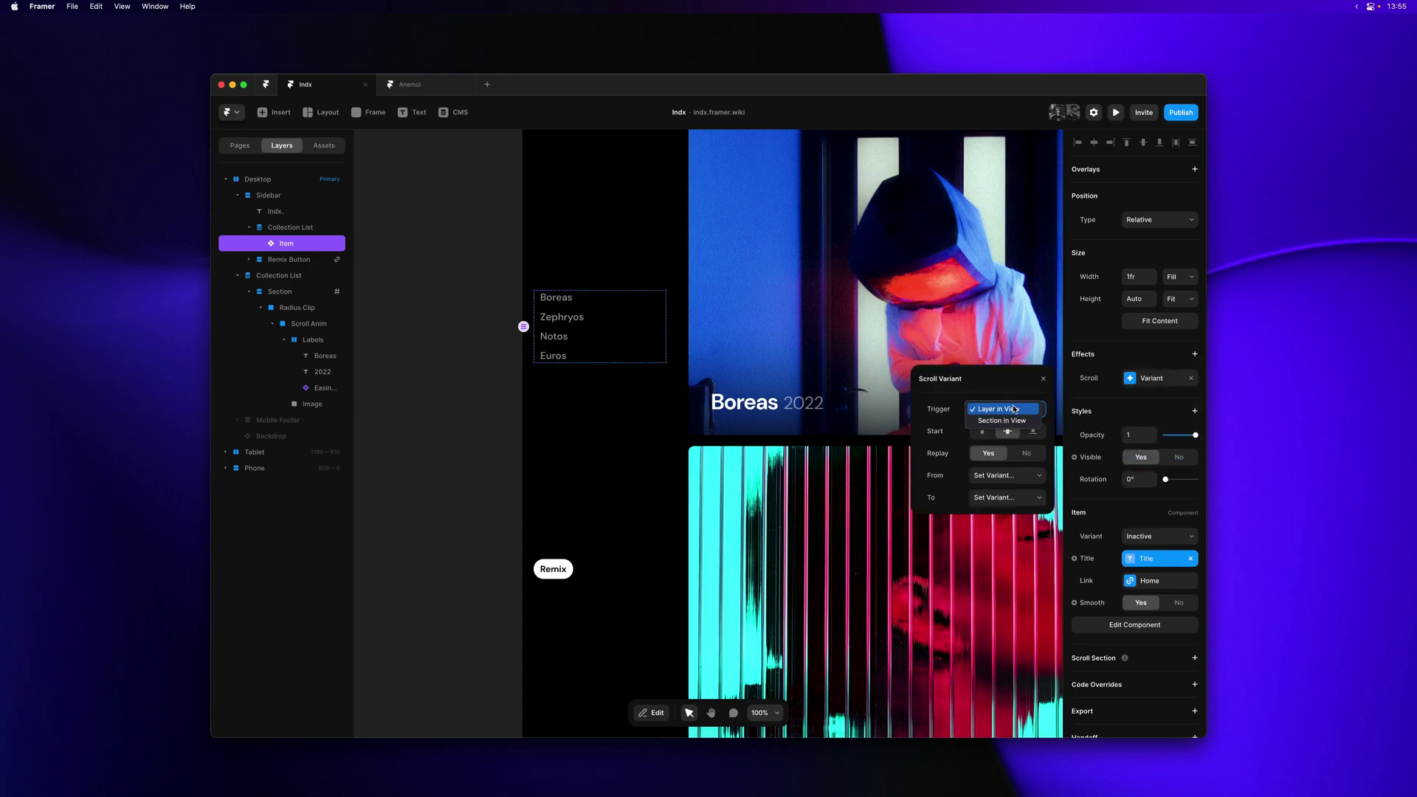
pyautogui.click(1013, 420)
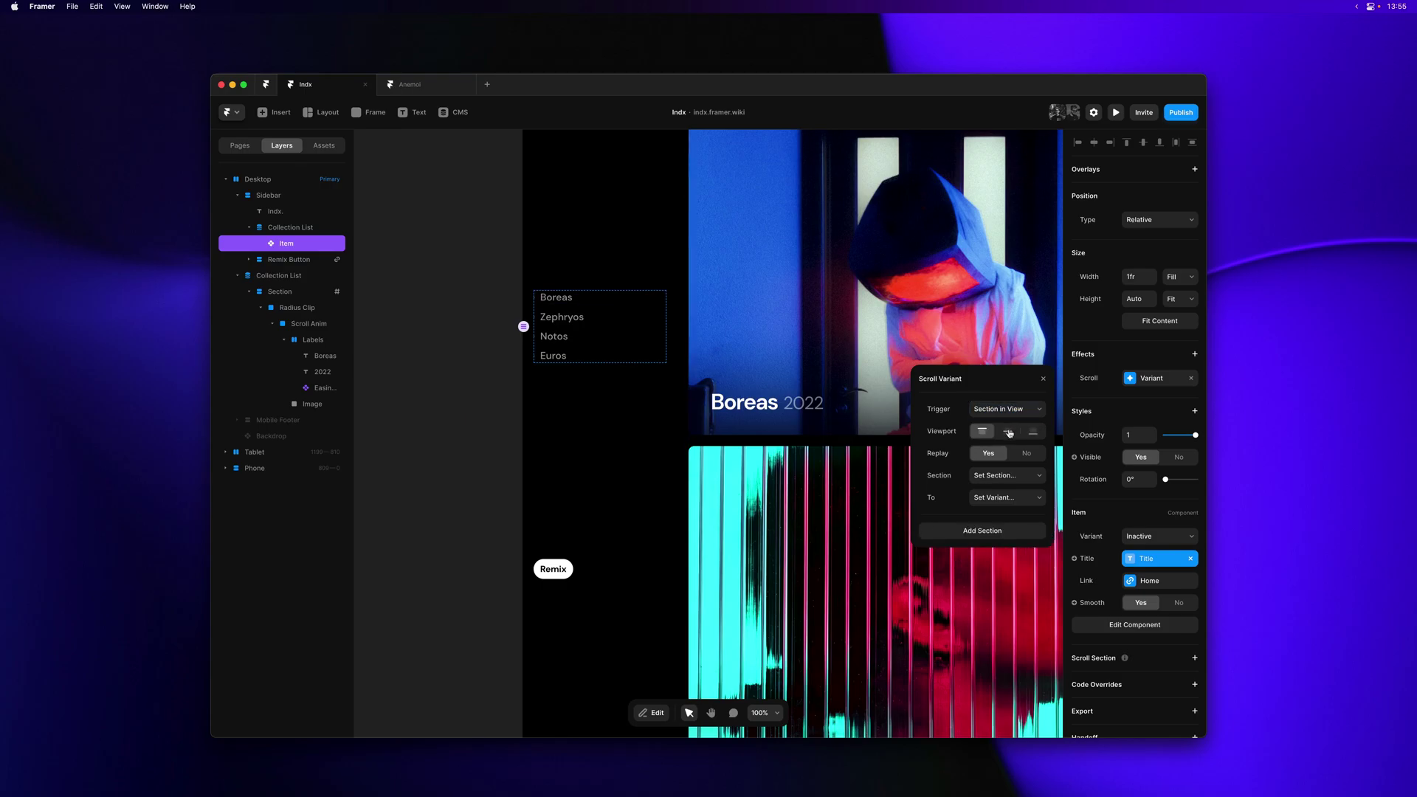
pyautogui.click(1007, 431)
pyautogui.click(991, 481)
pyautogui.click(992, 489)
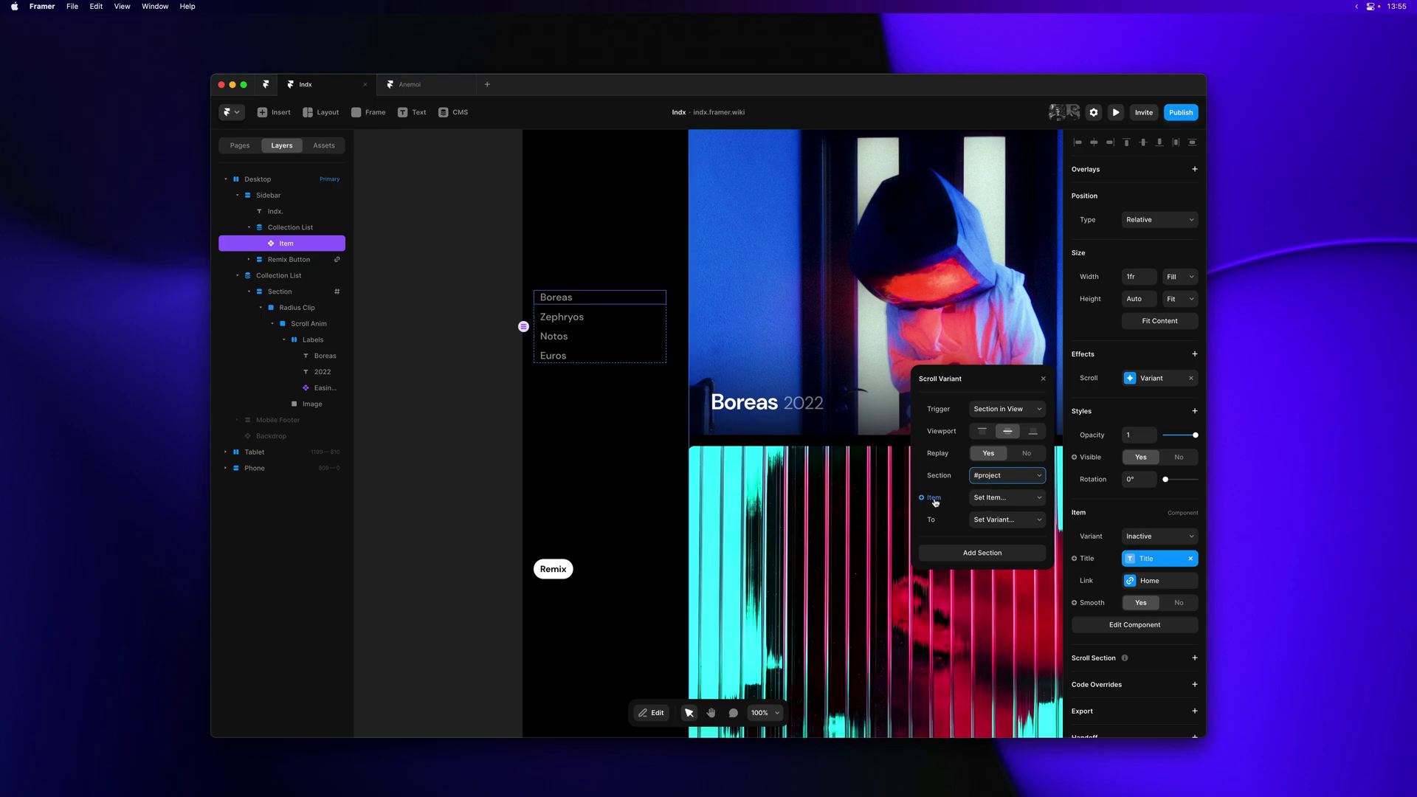
# Step: Key the scroll variant by Slug, switch it to Active, then zoom out to all breakpoints
pyautogui.click(934, 501)
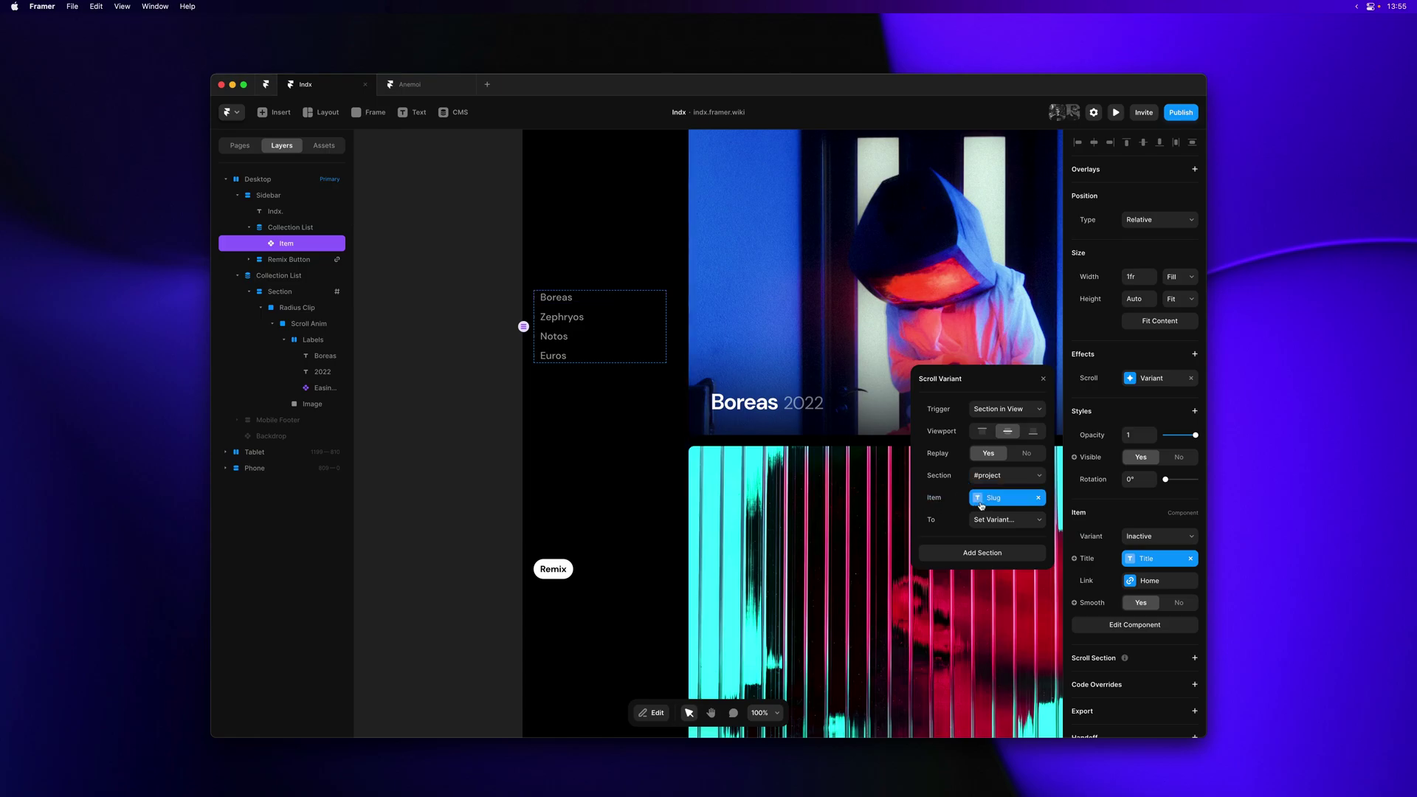
pyautogui.click(996, 519)
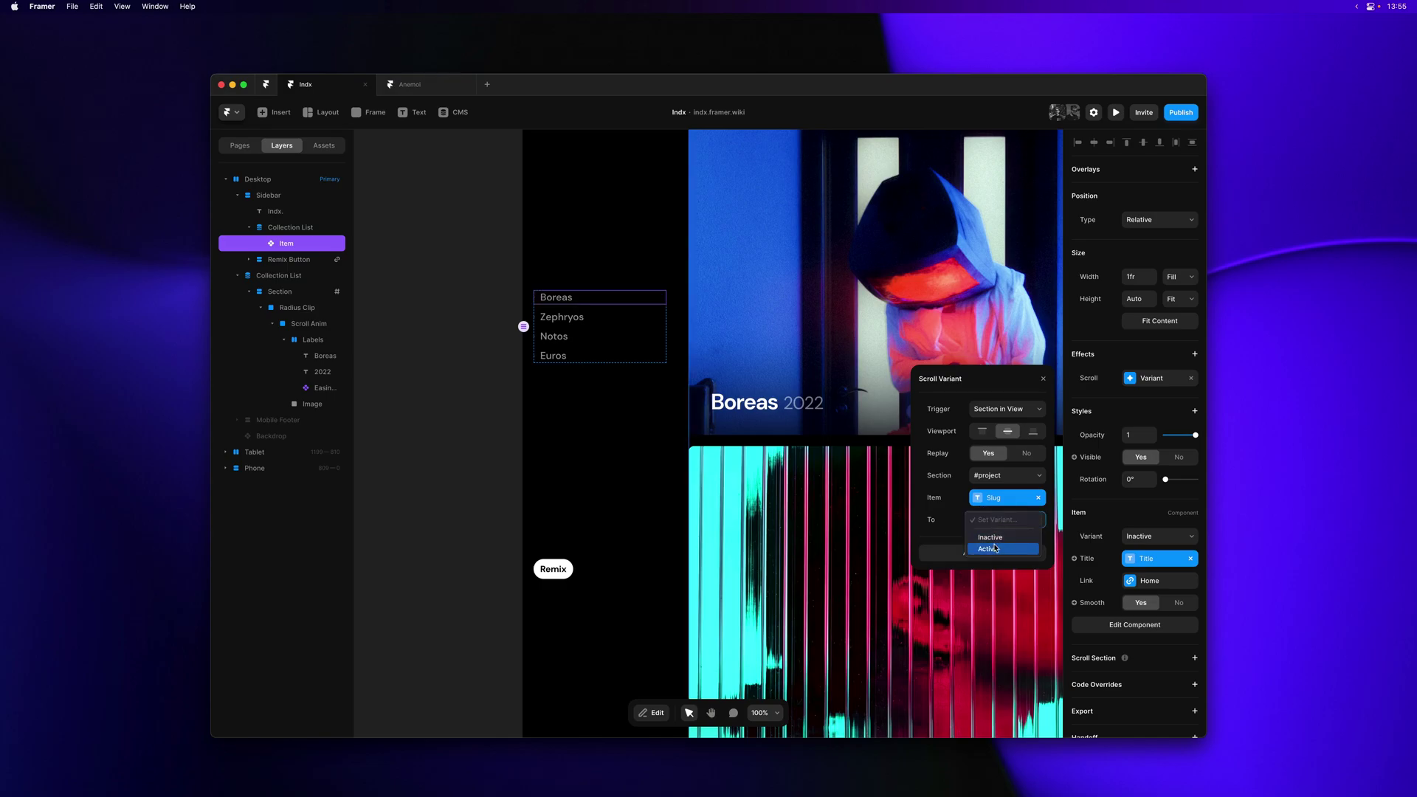
pyautogui.click(994, 550)
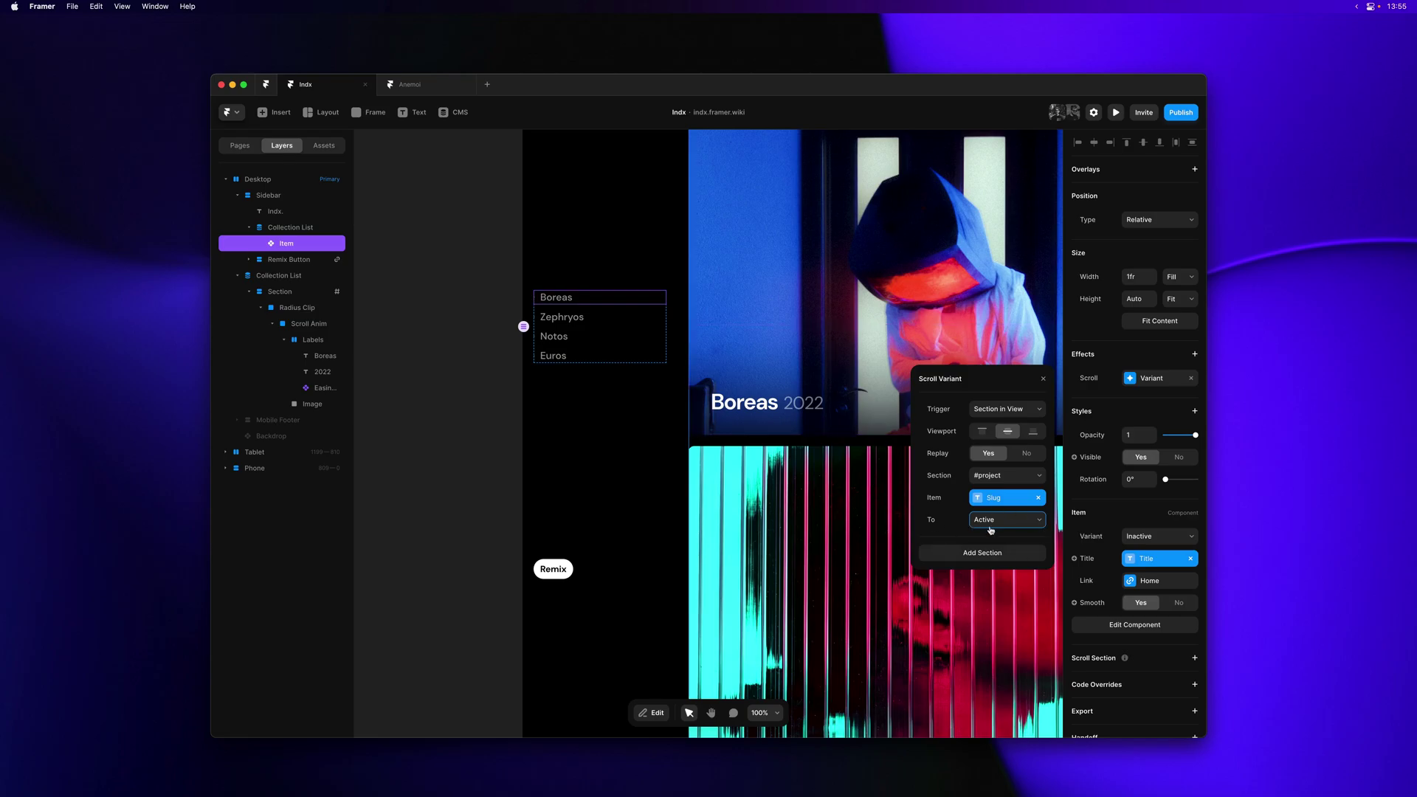
pyautogui.click(487, 436)
pyautogui.hotkey('shift', '1')
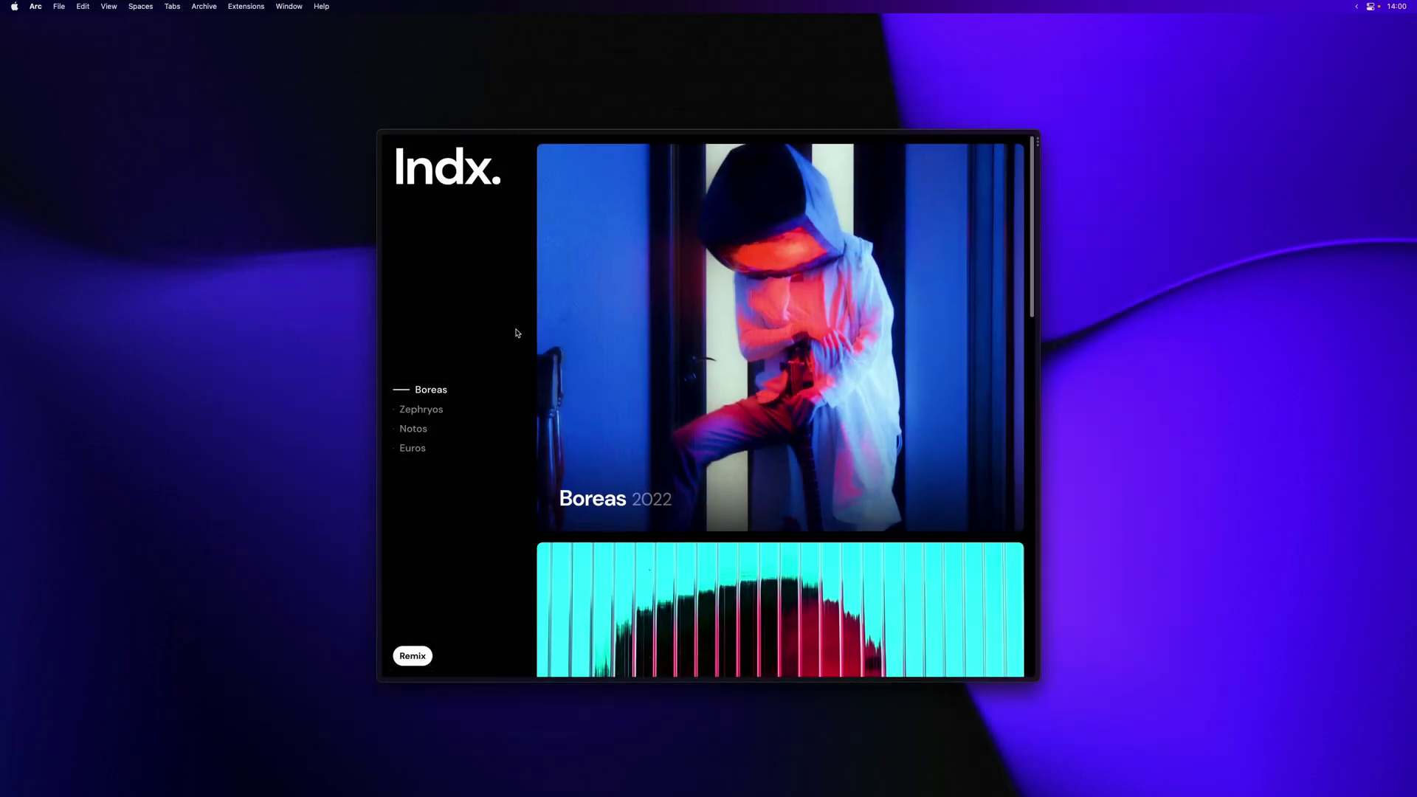
pyautogui.scroll(-5, 517, 333)
pyautogui.scroll(-8, 517, 332)
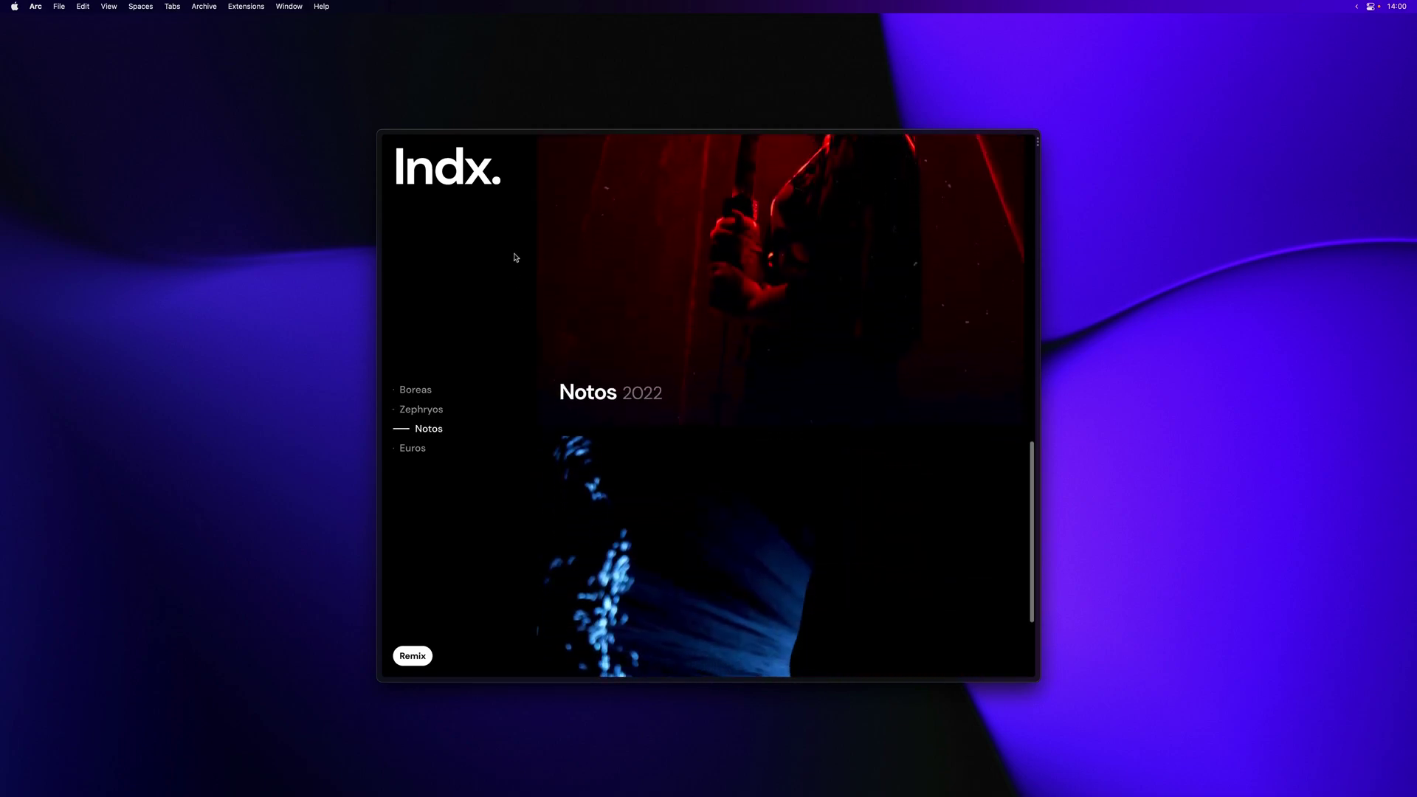
pyautogui.scroll(8, 526, 273)
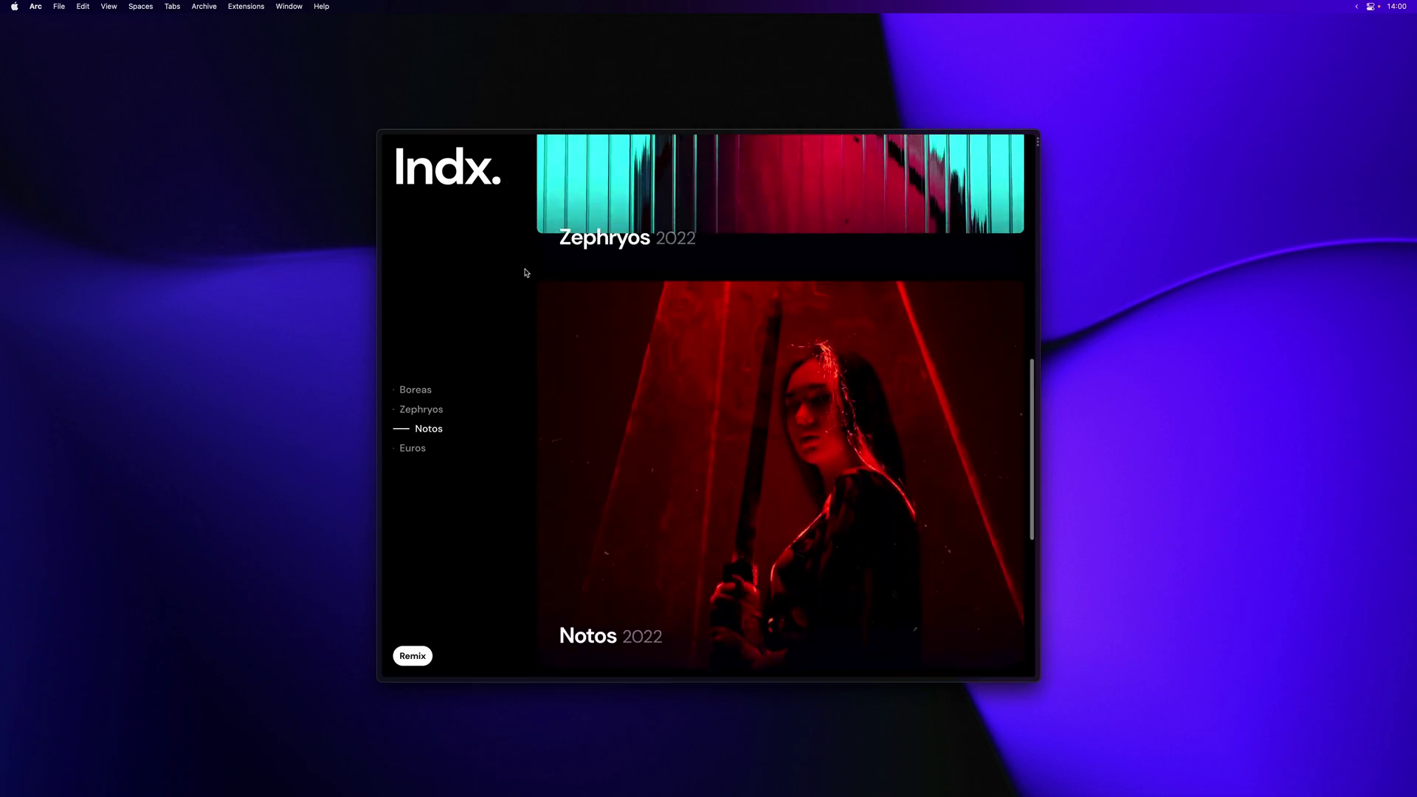
pyautogui.scroll(5, 526, 273)
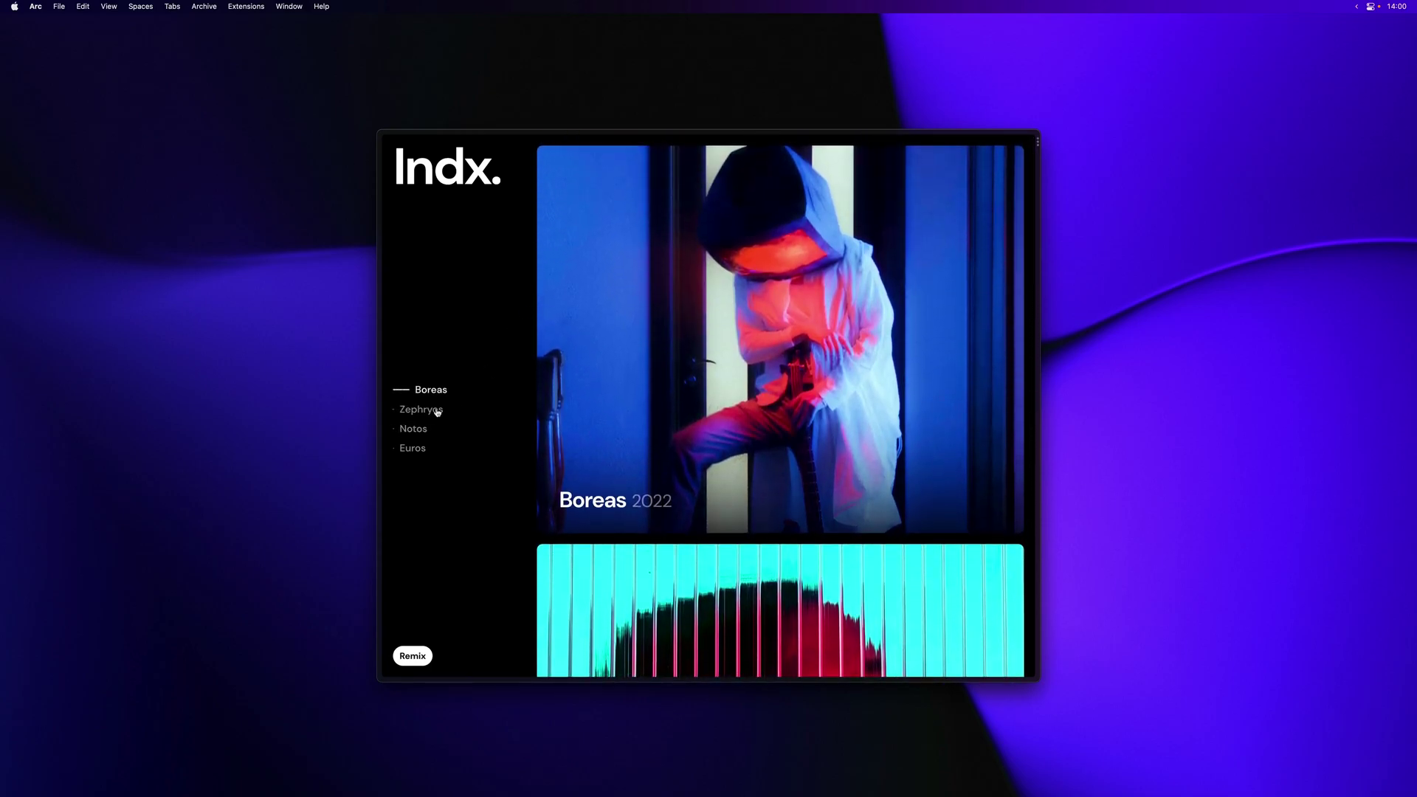
pyautogui.click(436, 412)
pyautogui.click(420, 429)
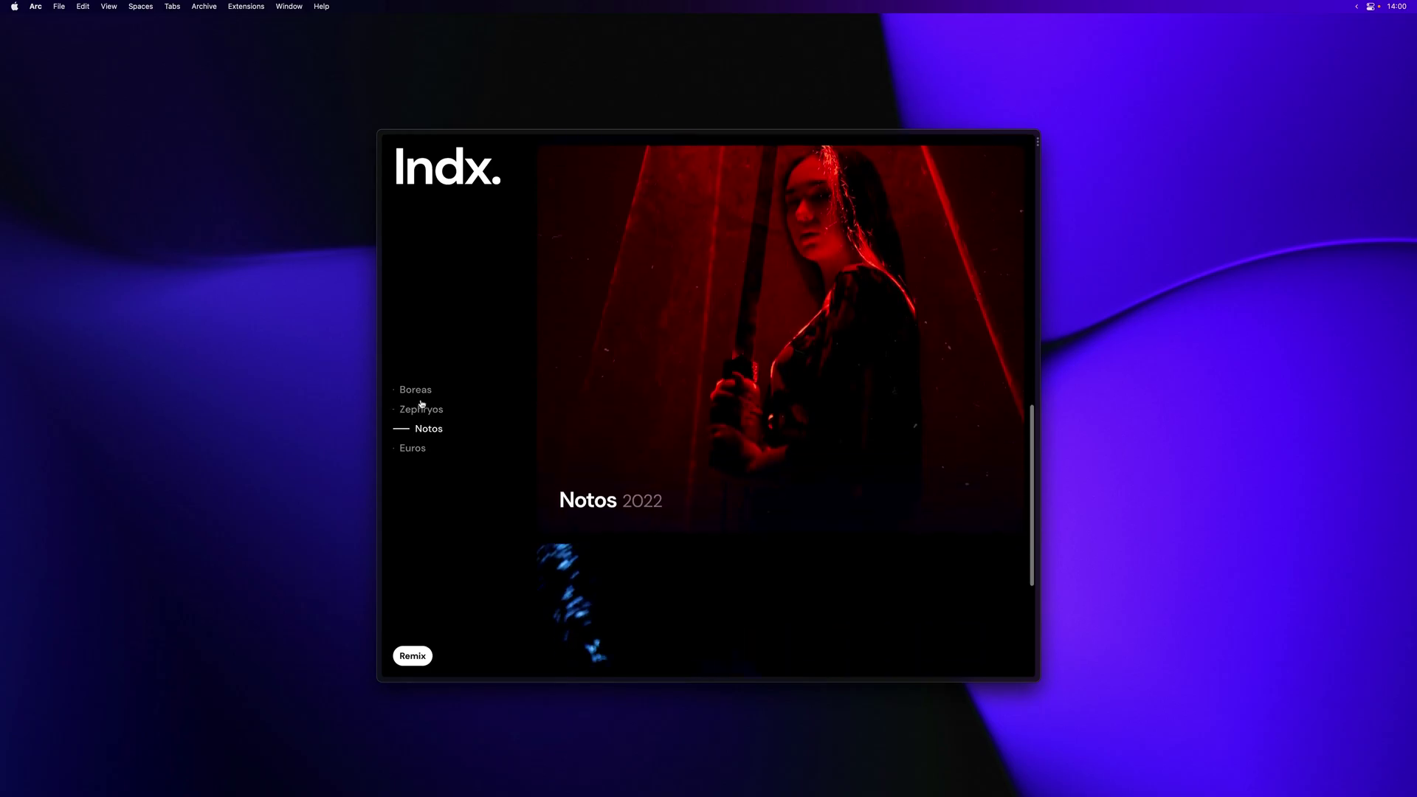
pyautogui.click(420, 391)
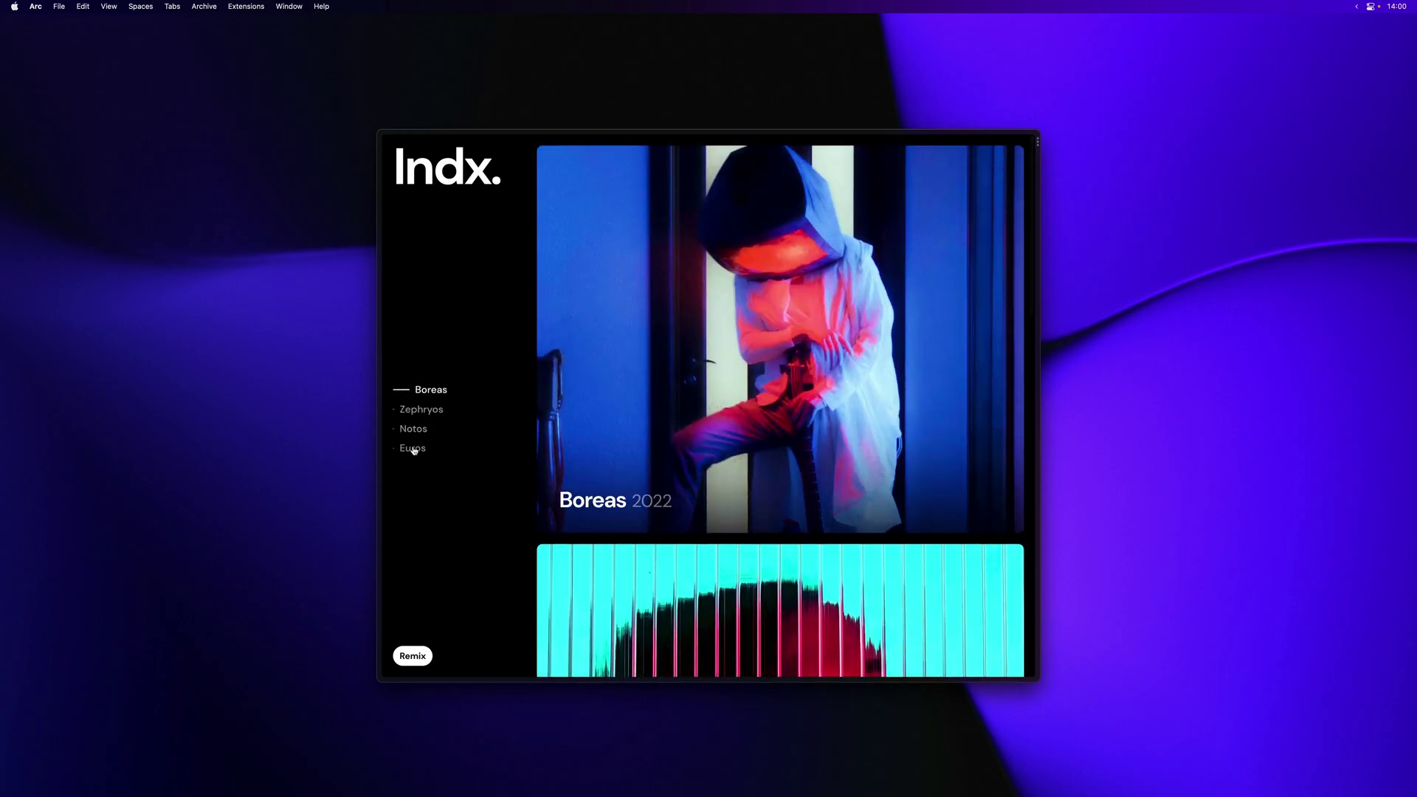
pyautogui.click(413, 450)
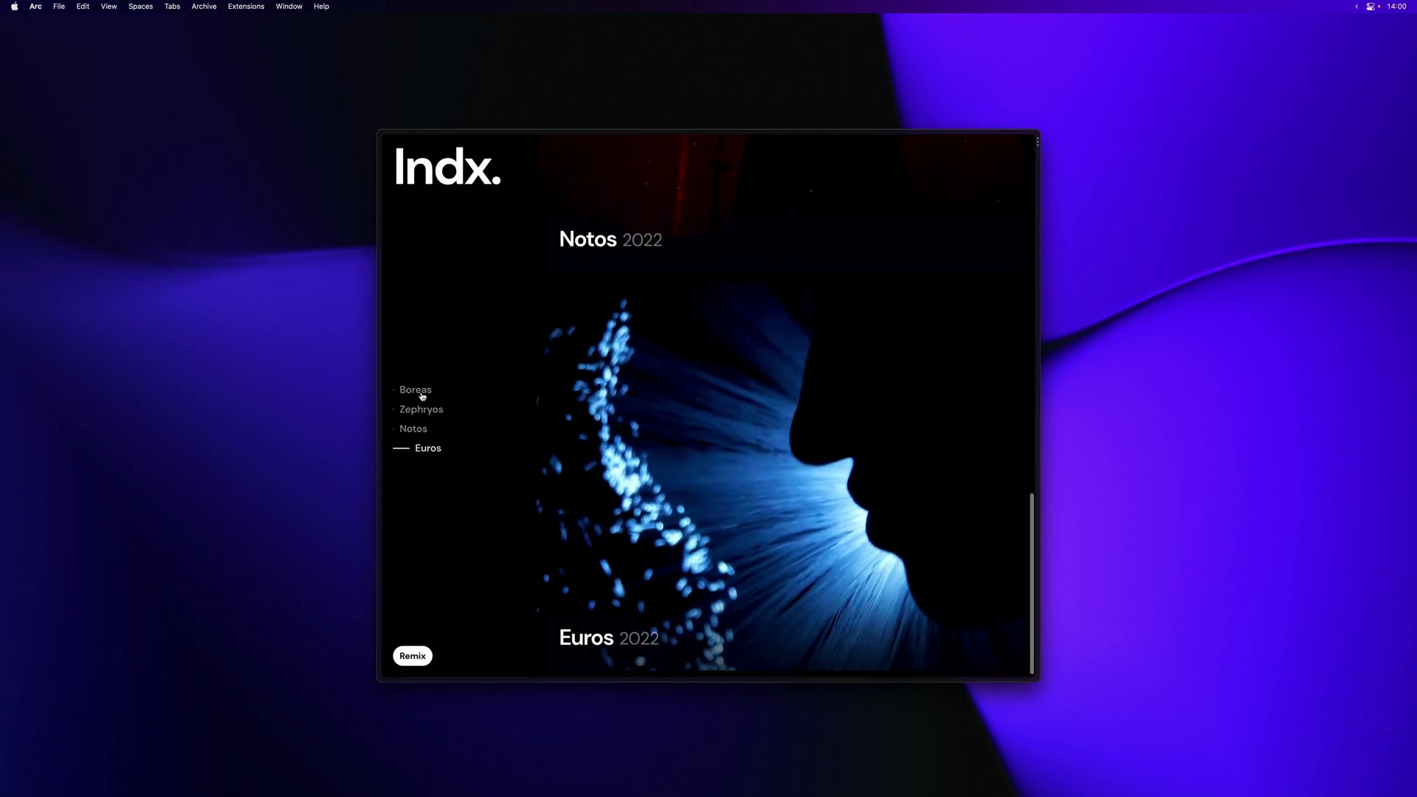
pyautogui.click(423, 393)
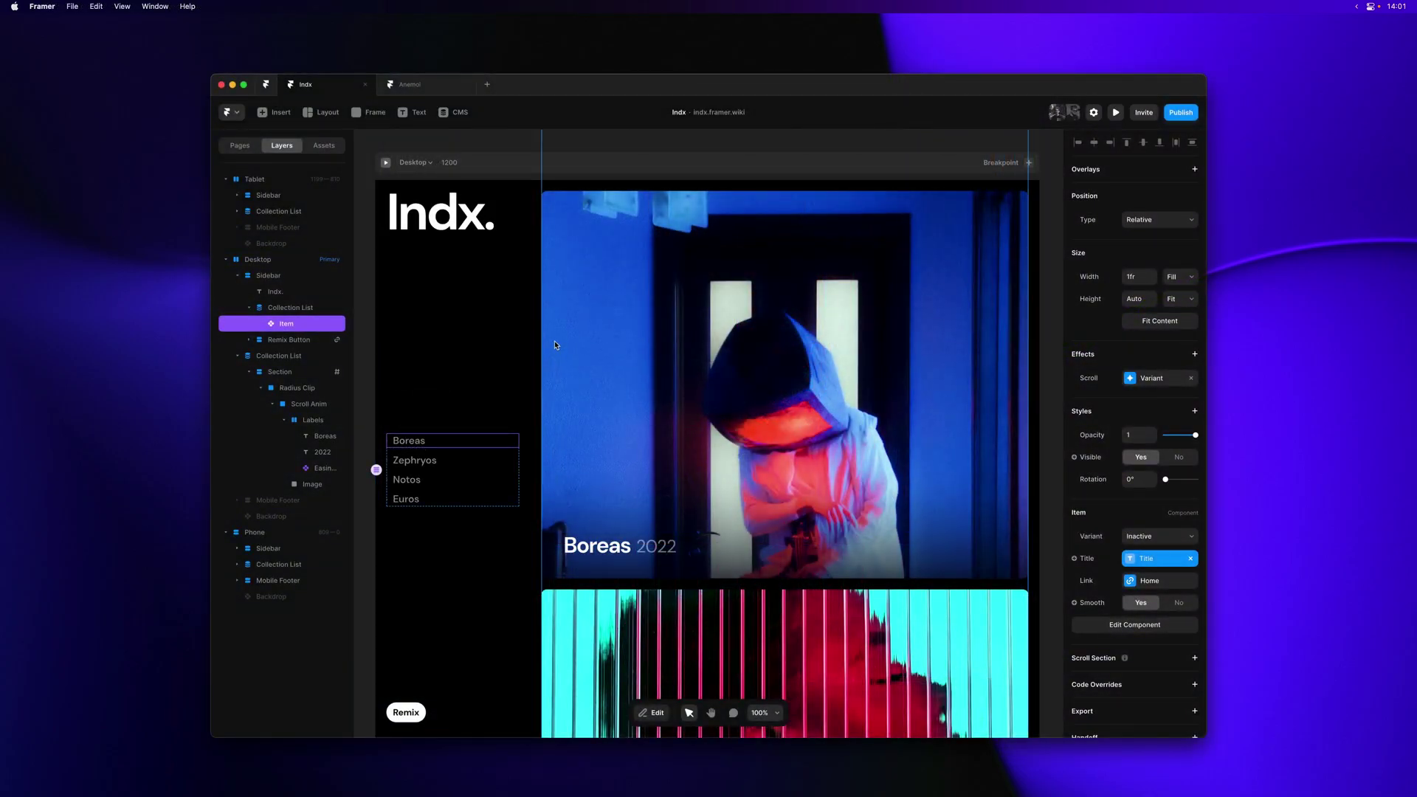
# Step: Select the card's Scroll Anim layer and add a Scroll Animation effect to it
pyautogui.click(555, 345)
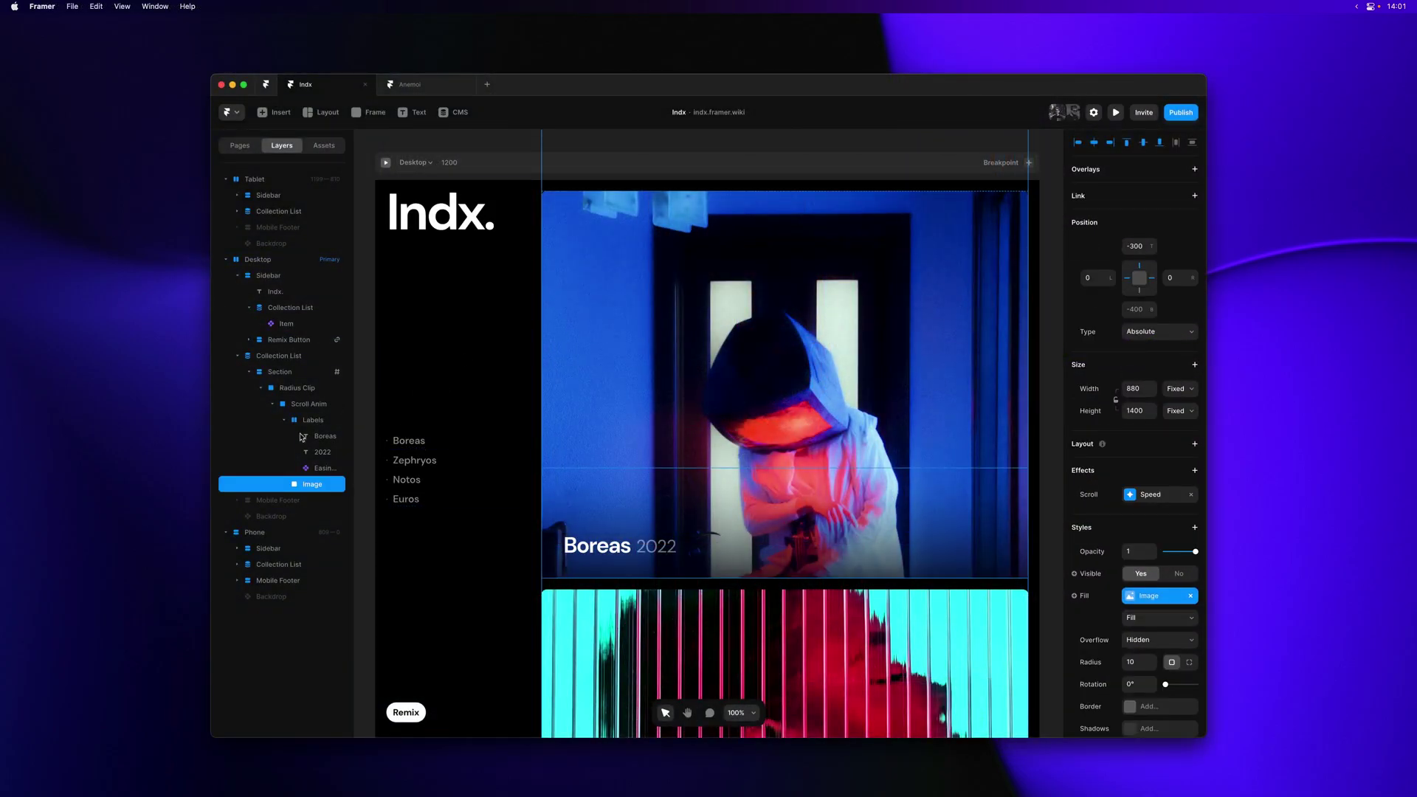
pyautogui.click(314, 405)
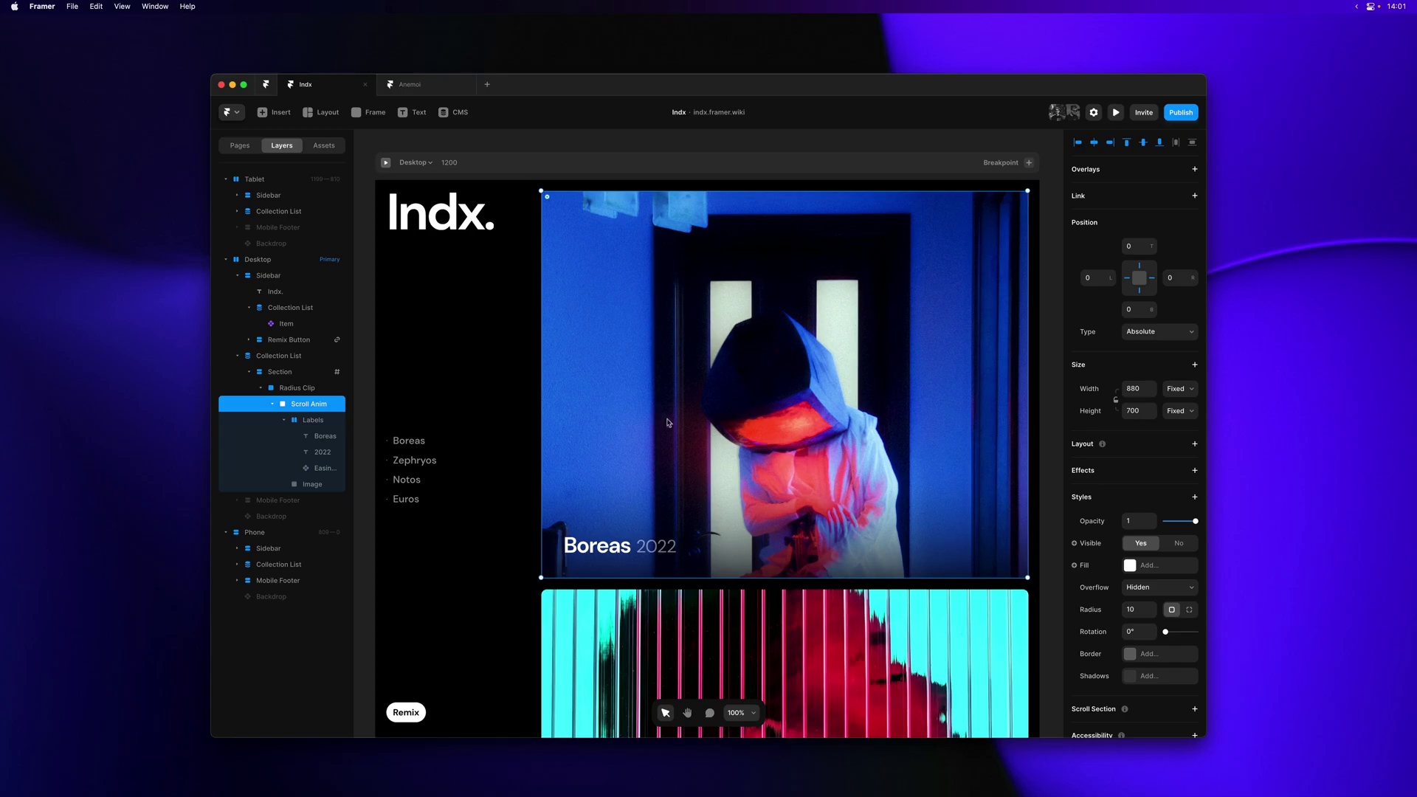
pyautogui.click(1128, 471)
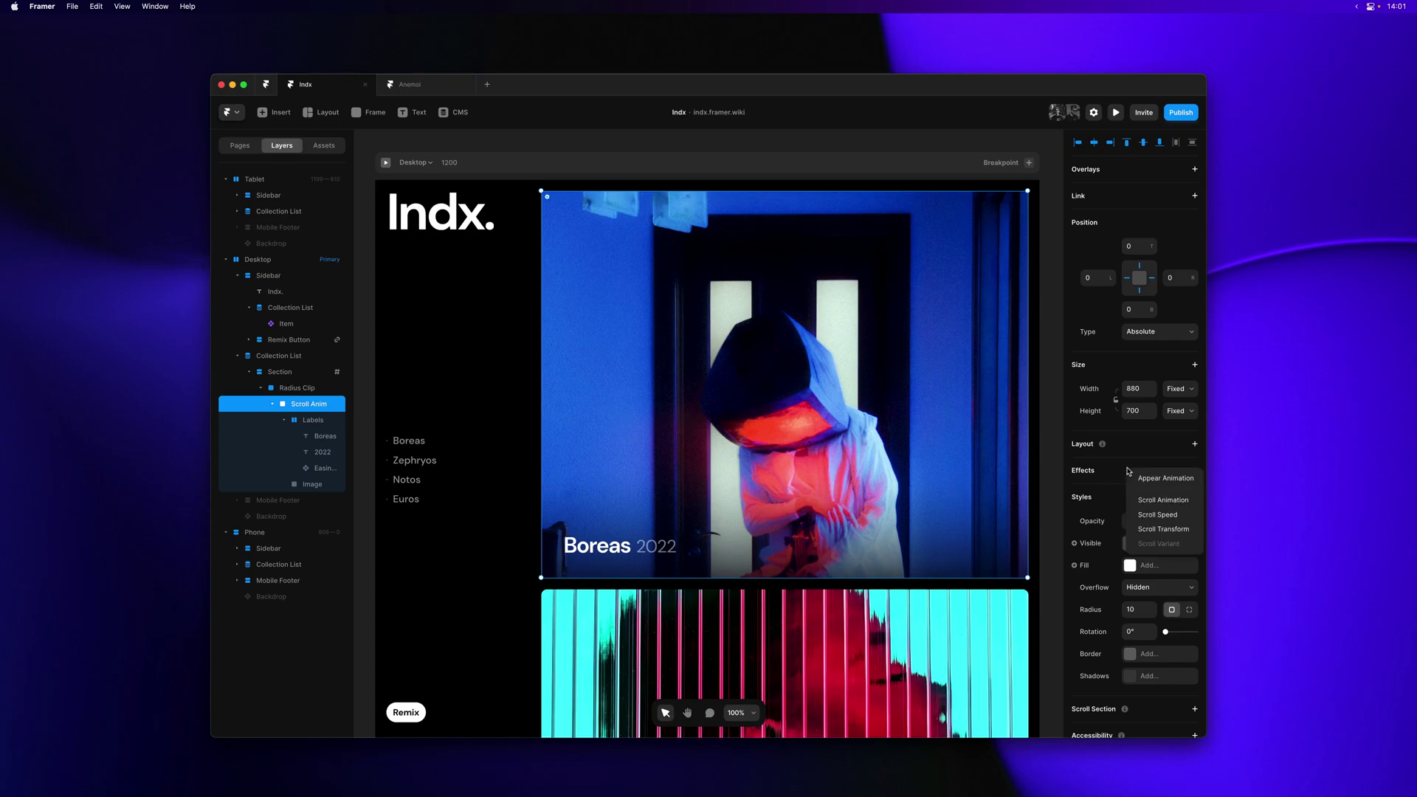
pyautogui.click(1174, 501)
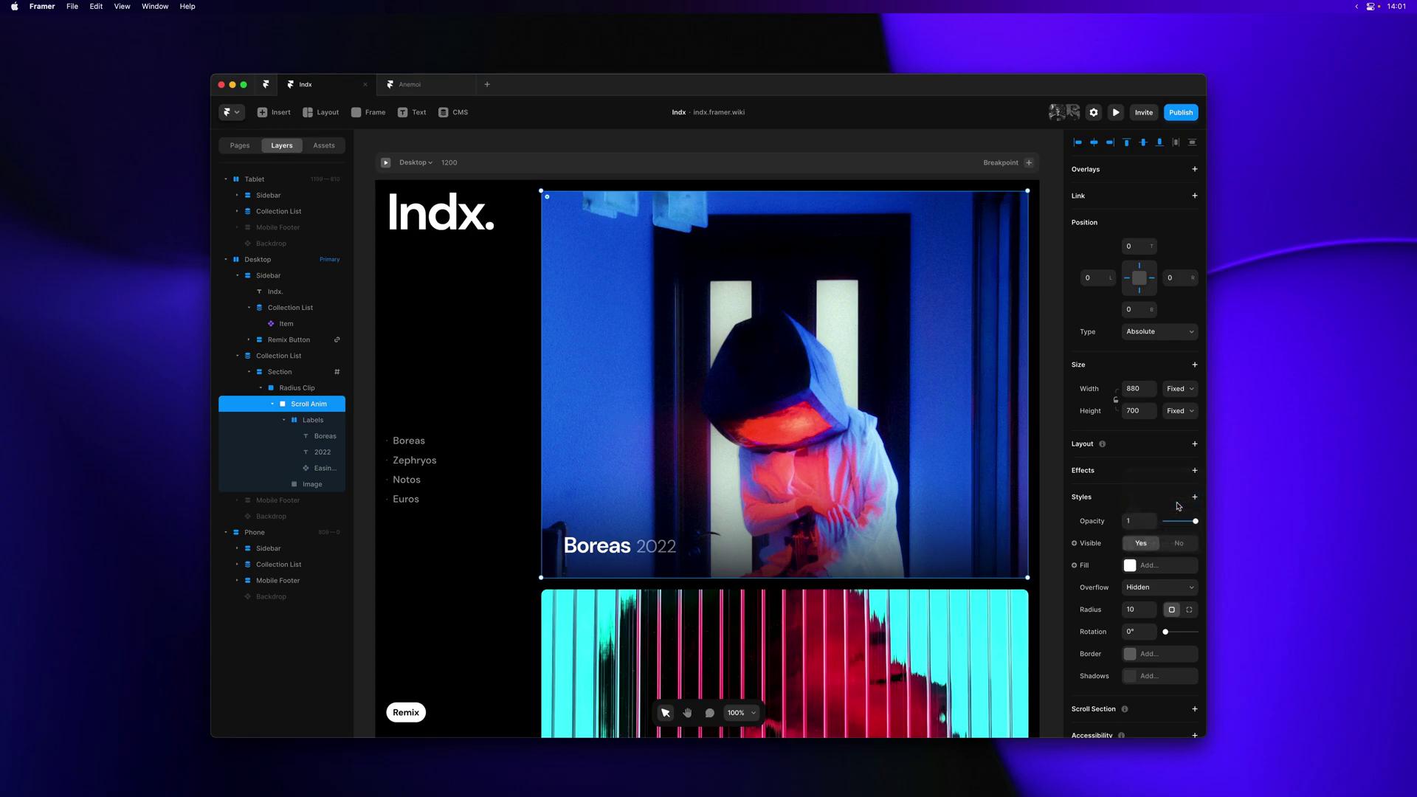
# Step: Trigger the animation on Section in View: #project, Slug item, viewport middle, Replay Yes
pyautogui.click(1001, 525)
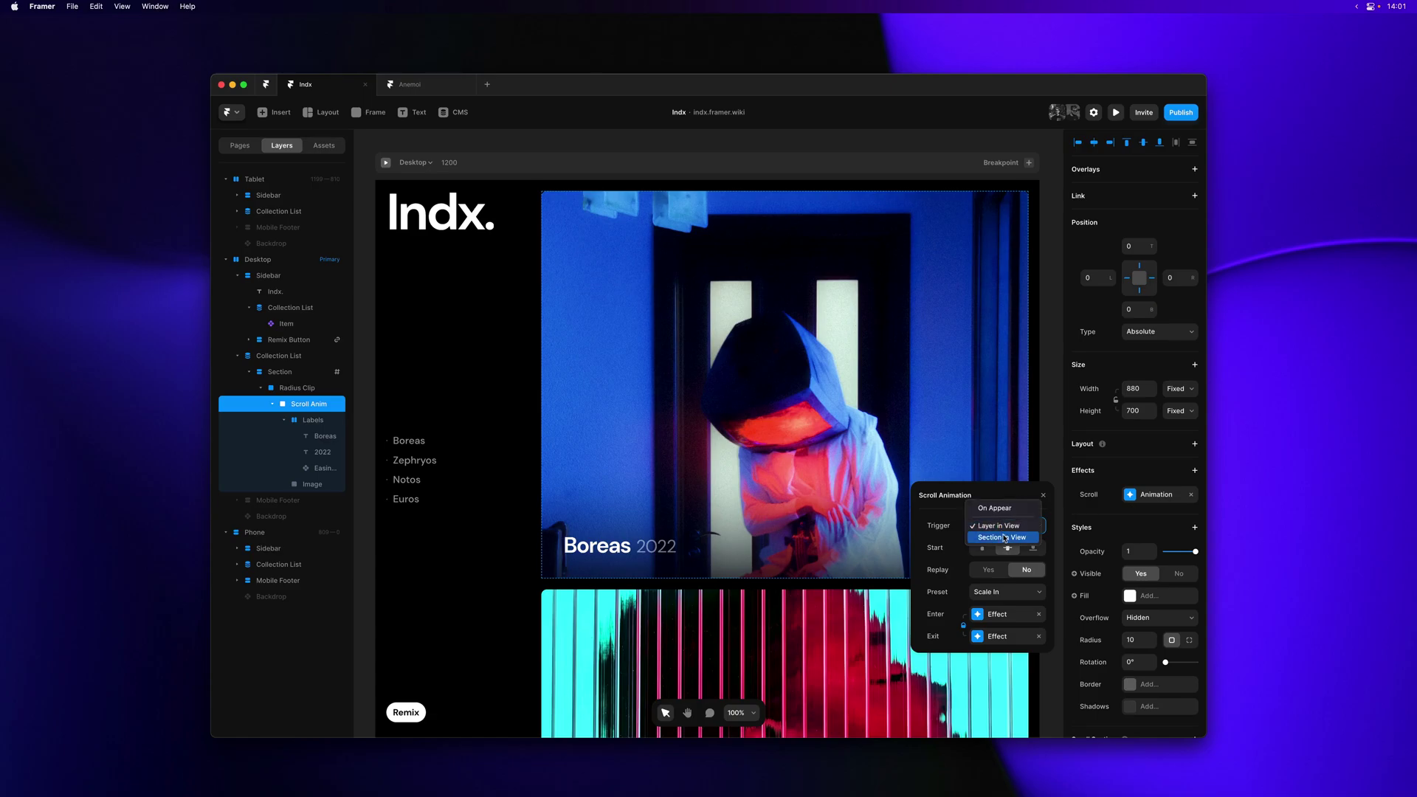
pyautogui.click(1003, 537)
pyautogui.click(1007, 550)
pyautogui.click(1002, 564)
pyautogui.click(1000, 568)
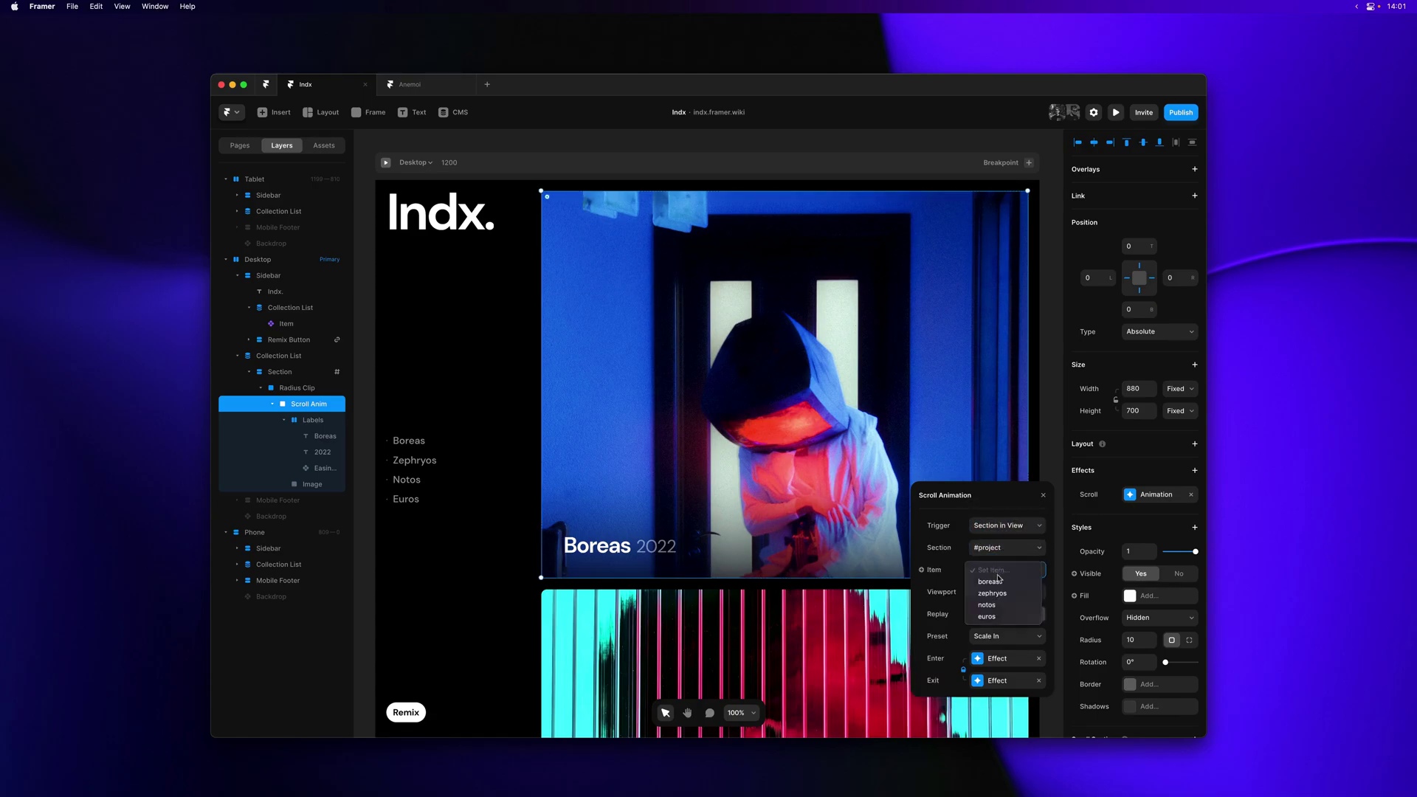
pyautogui.click(989, 579)
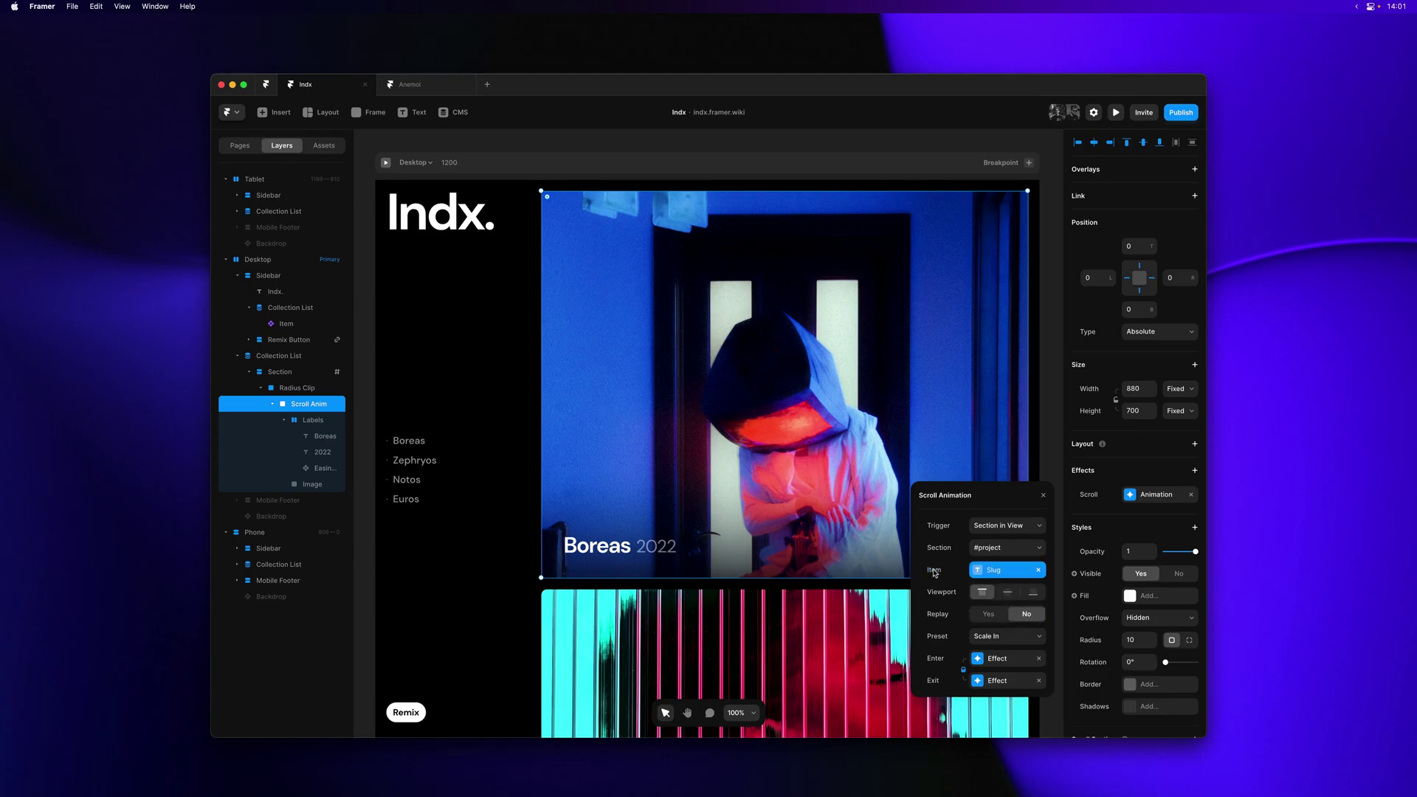
pyautogui.click(1006, 593)
pyautogui.click(995, 614)
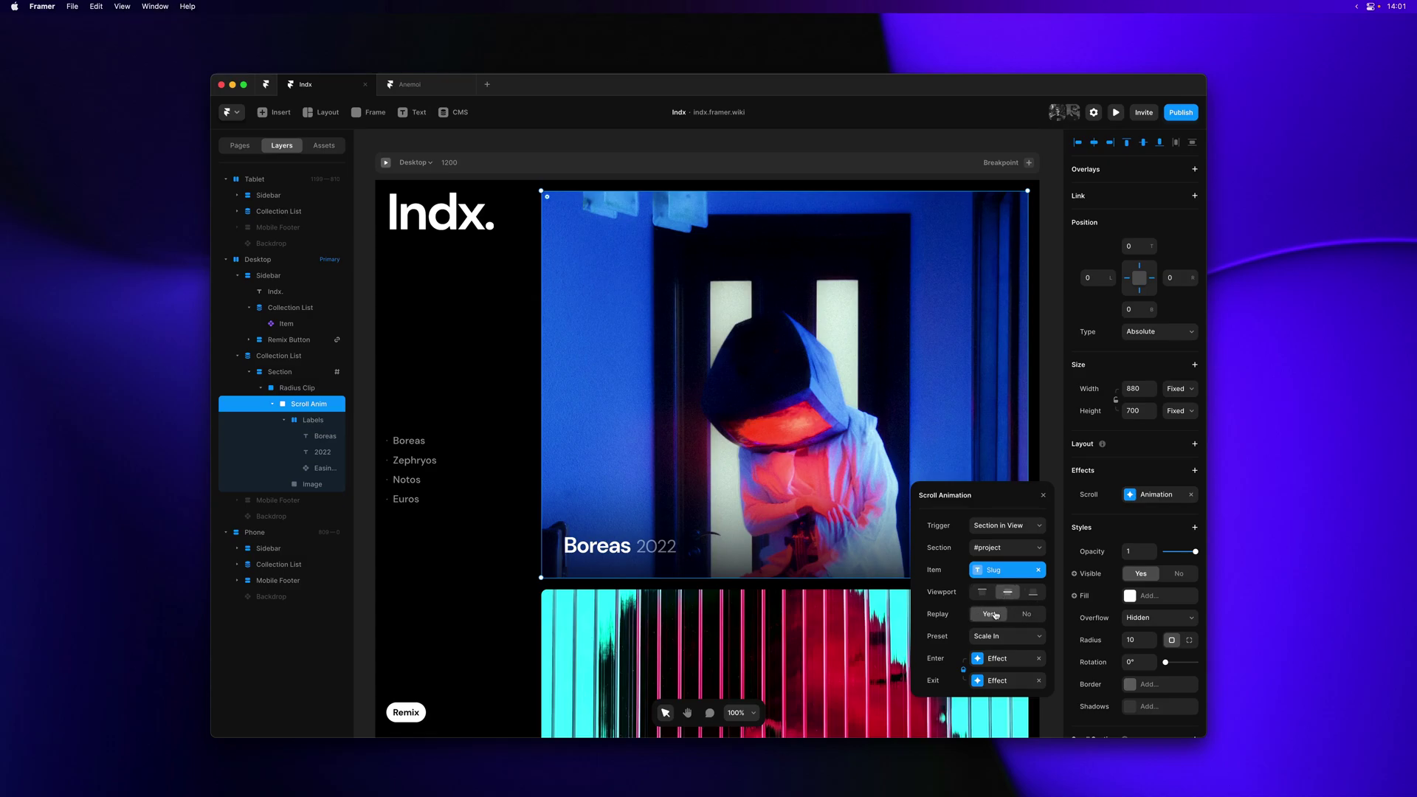
# Step: Set the enter effect to opacity 0.4, scale 1, offset X 30, with a spring transition
pyautogui.click(997, 657)
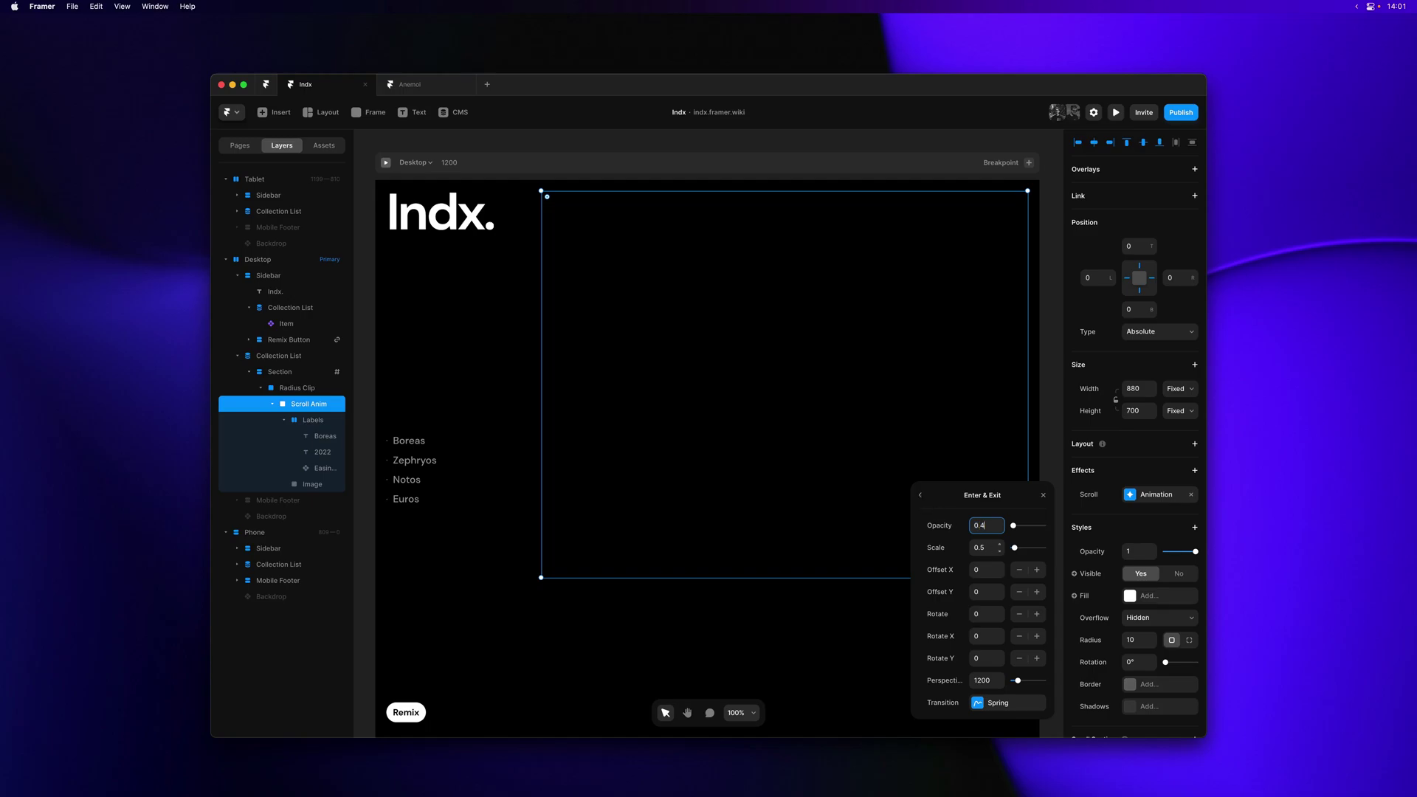
pyautogui.click(982, 548)
pyautogui.press('Tab')
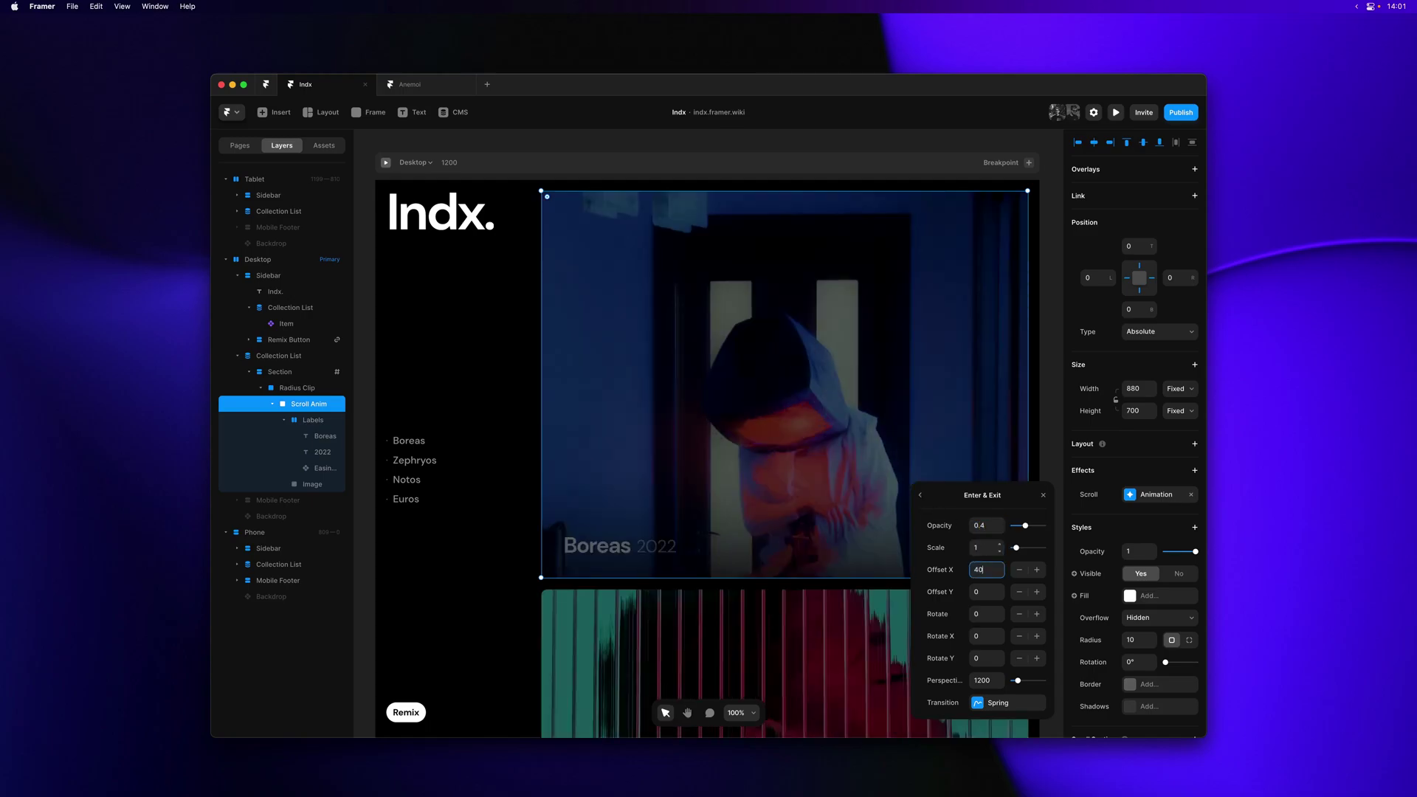
pyautogui.write('40')
pyautogui.press('Return')
pyautogui.write('30')
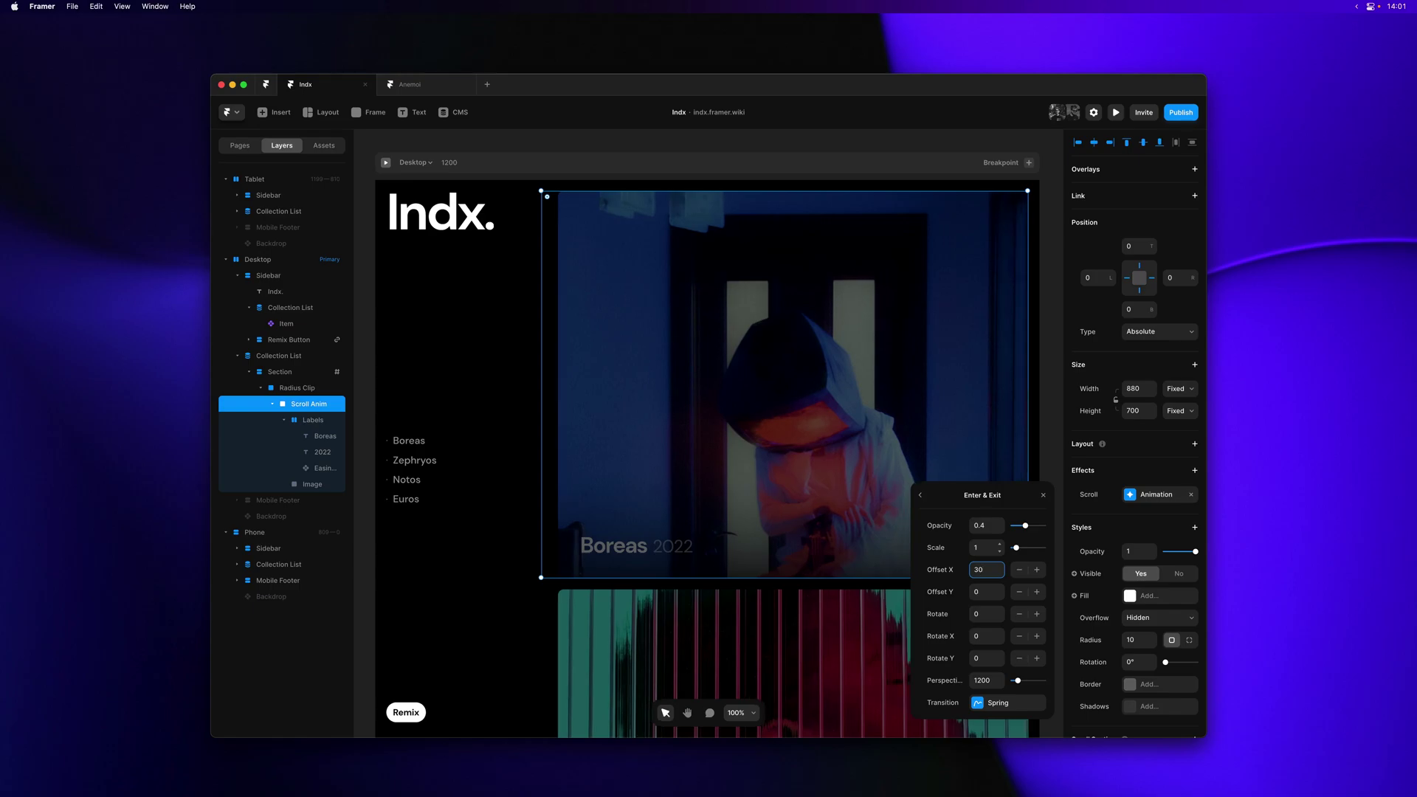
pyautogui.click(1006, 703)
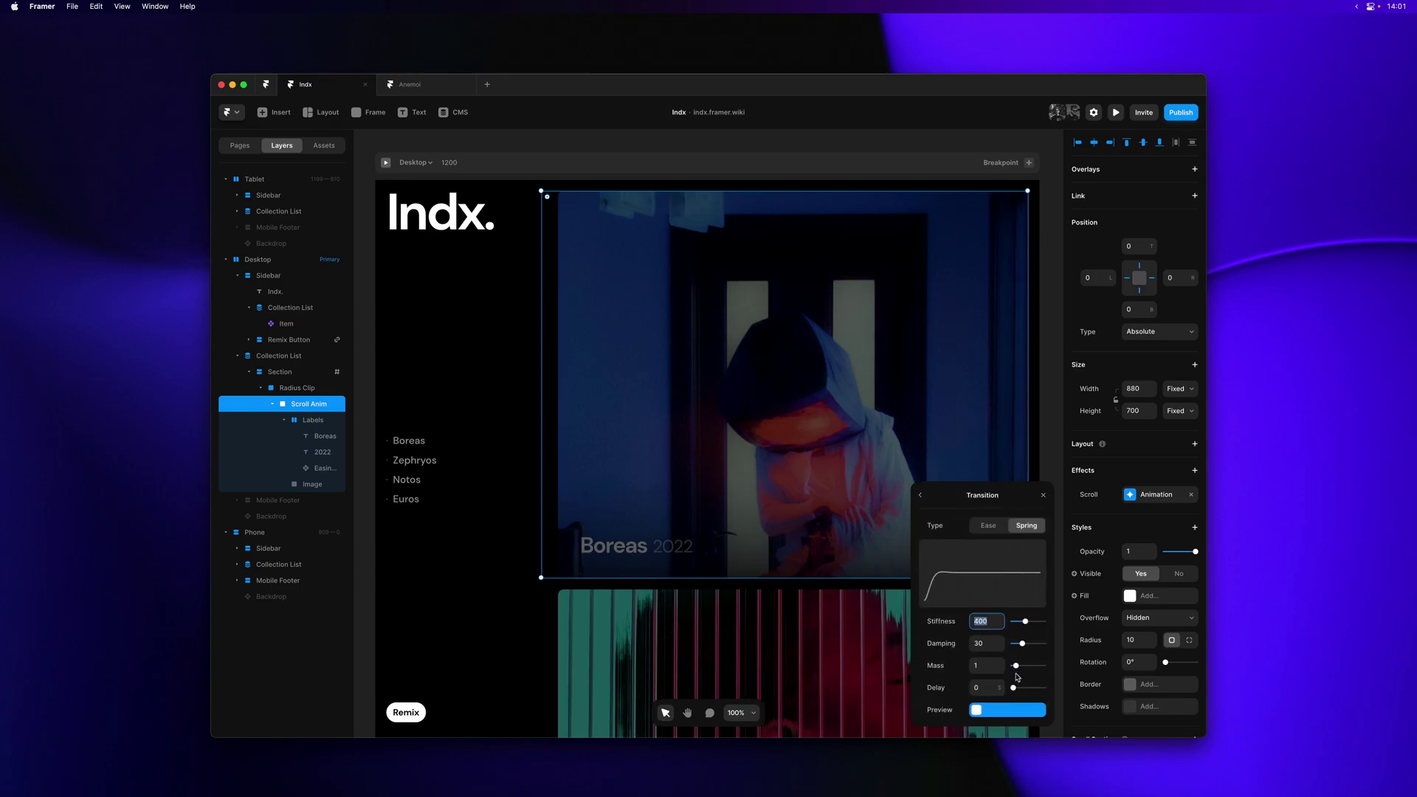
pyautogui.click(923, 497)
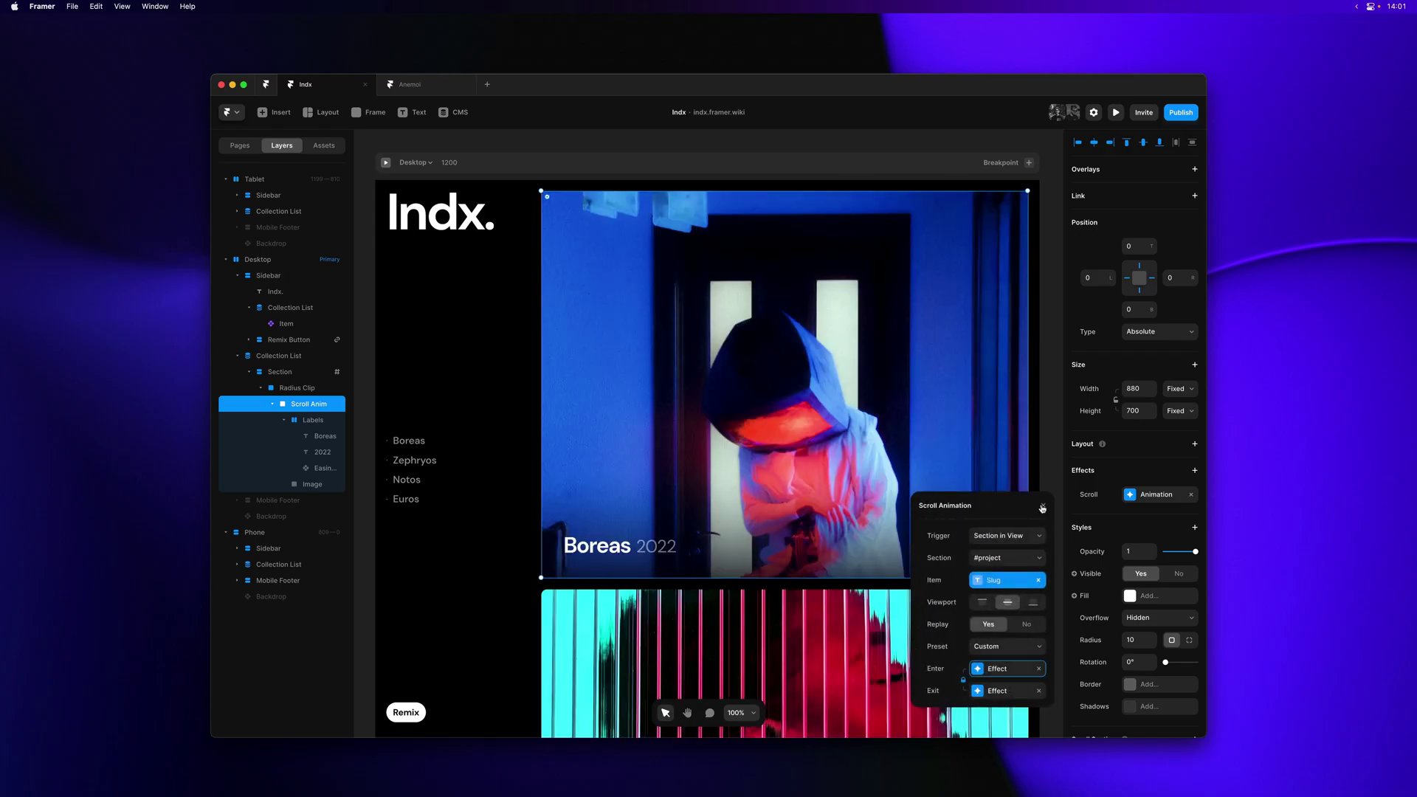
# Step: Close the effect settings and test the live site by jumping between Boreas and Zephyros
pyautogui.click(1044, 501)
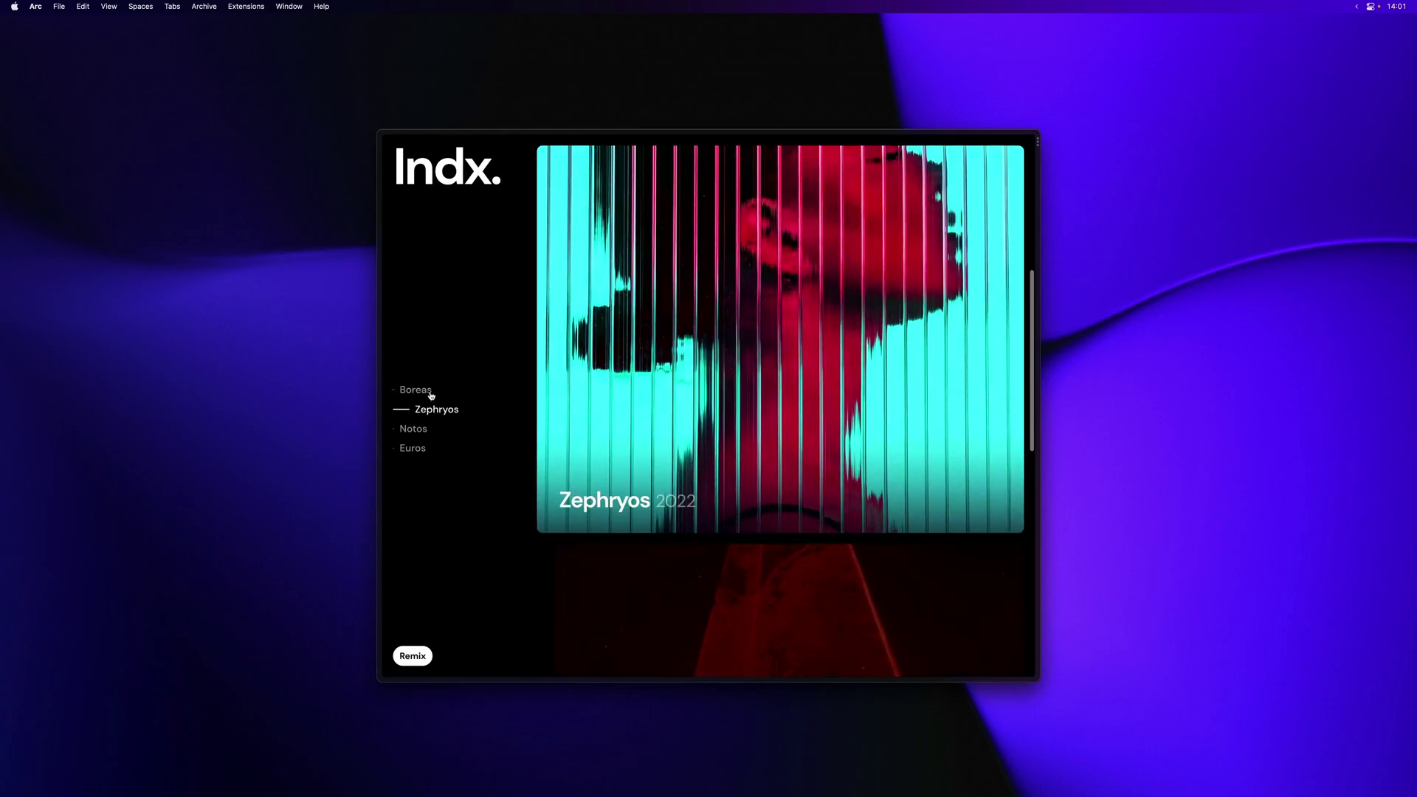
pyautogui.click(431, 392)
pyautogui.click(428, 410)
pyautogui.click(432, 397)
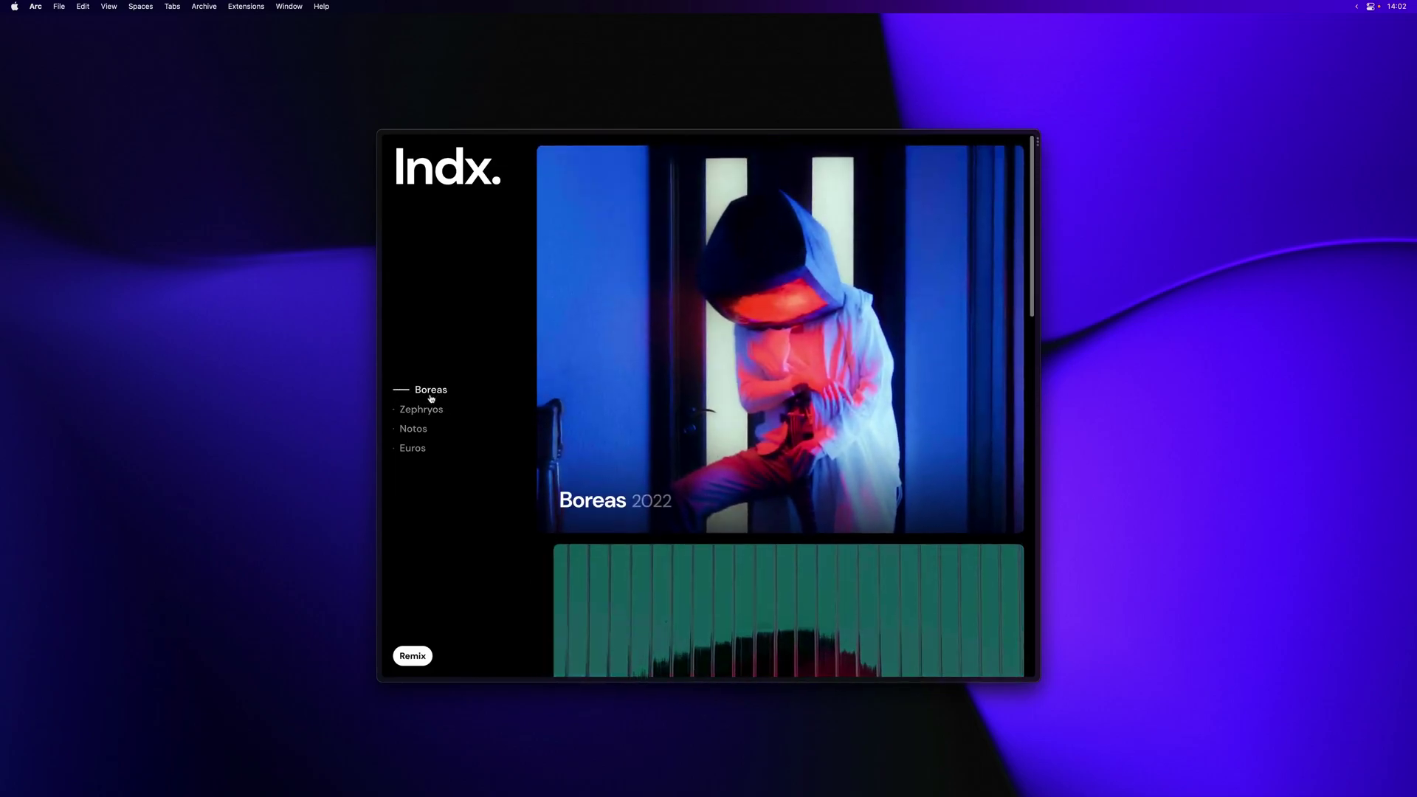
pyautogui.click(431, 413)
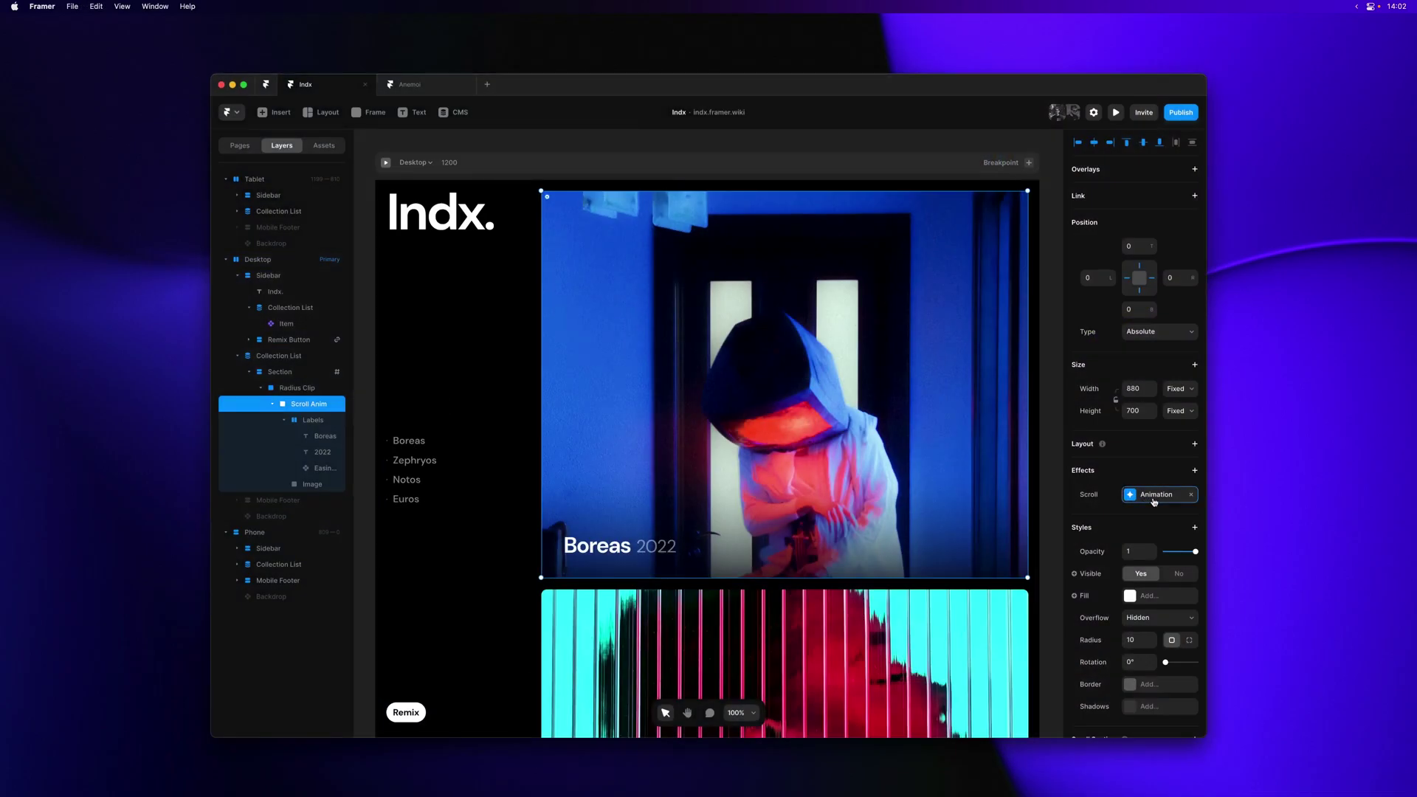
# Step: Lower the image enter effect's spring stiffness from 300 to 200
pyautogui.click(1153, 496)
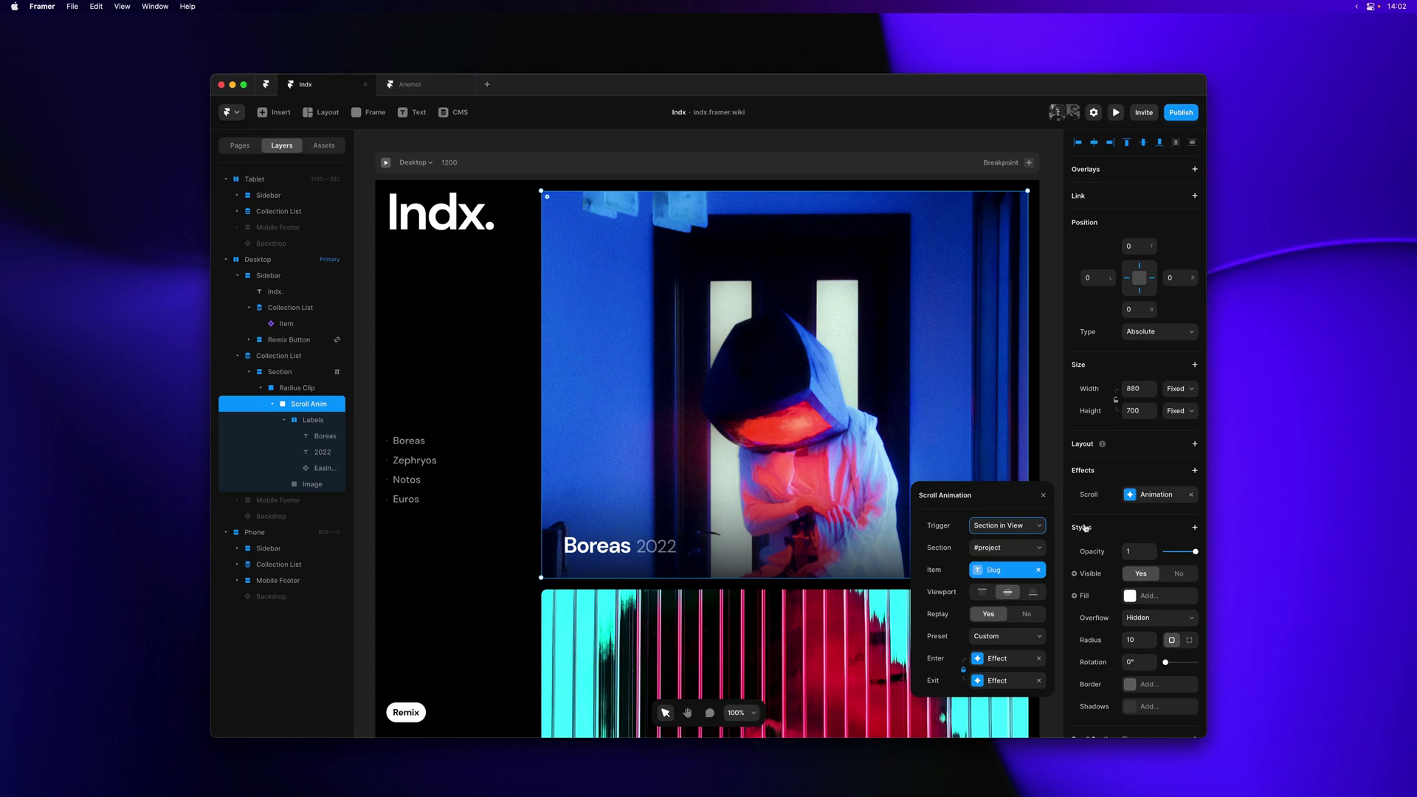
pyautogui.click(1017, 658)
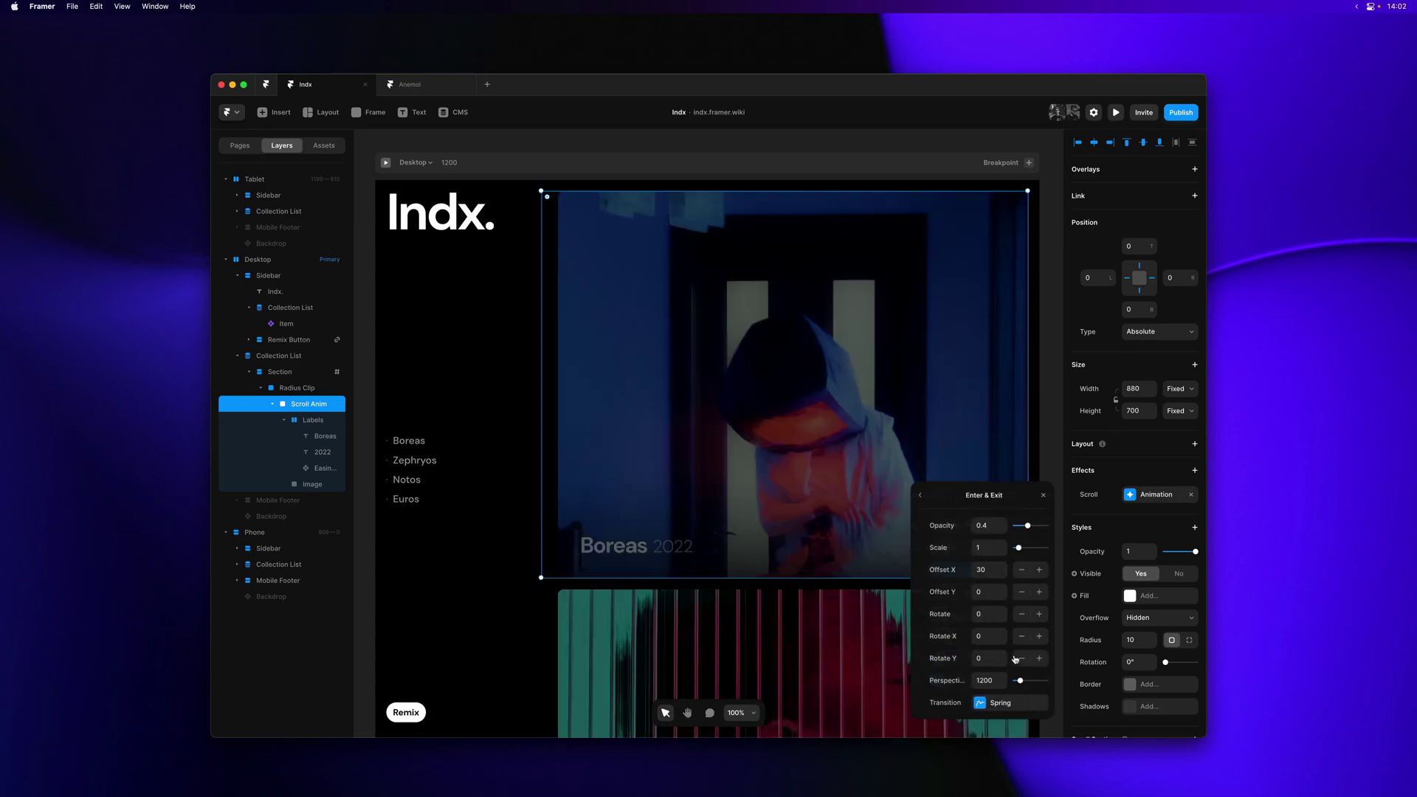
pyautogui.click(1007, 701)
pyautogui.write('300')
pyautogui.press('super+a')
pyautogui.write('200')
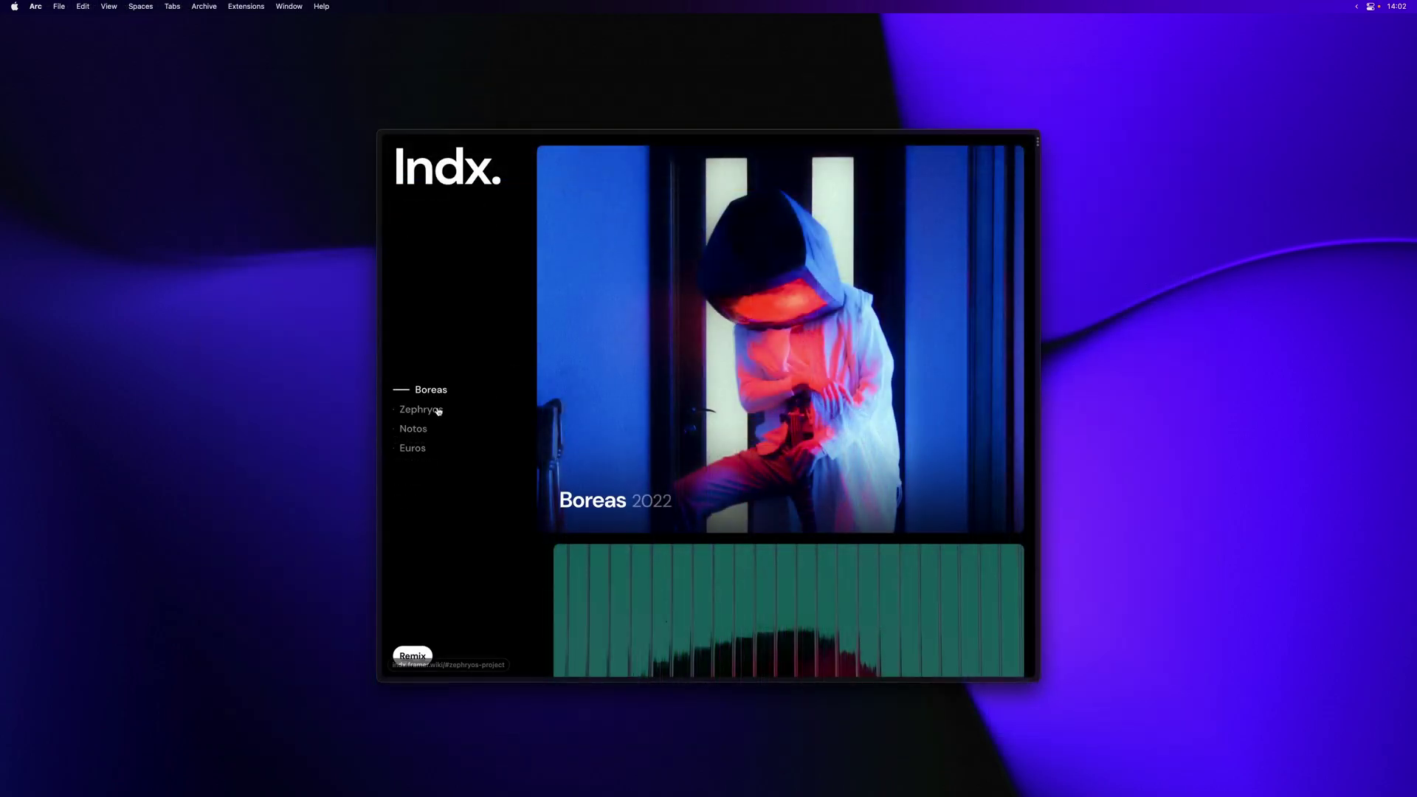
pyautogui.click(438, 411)
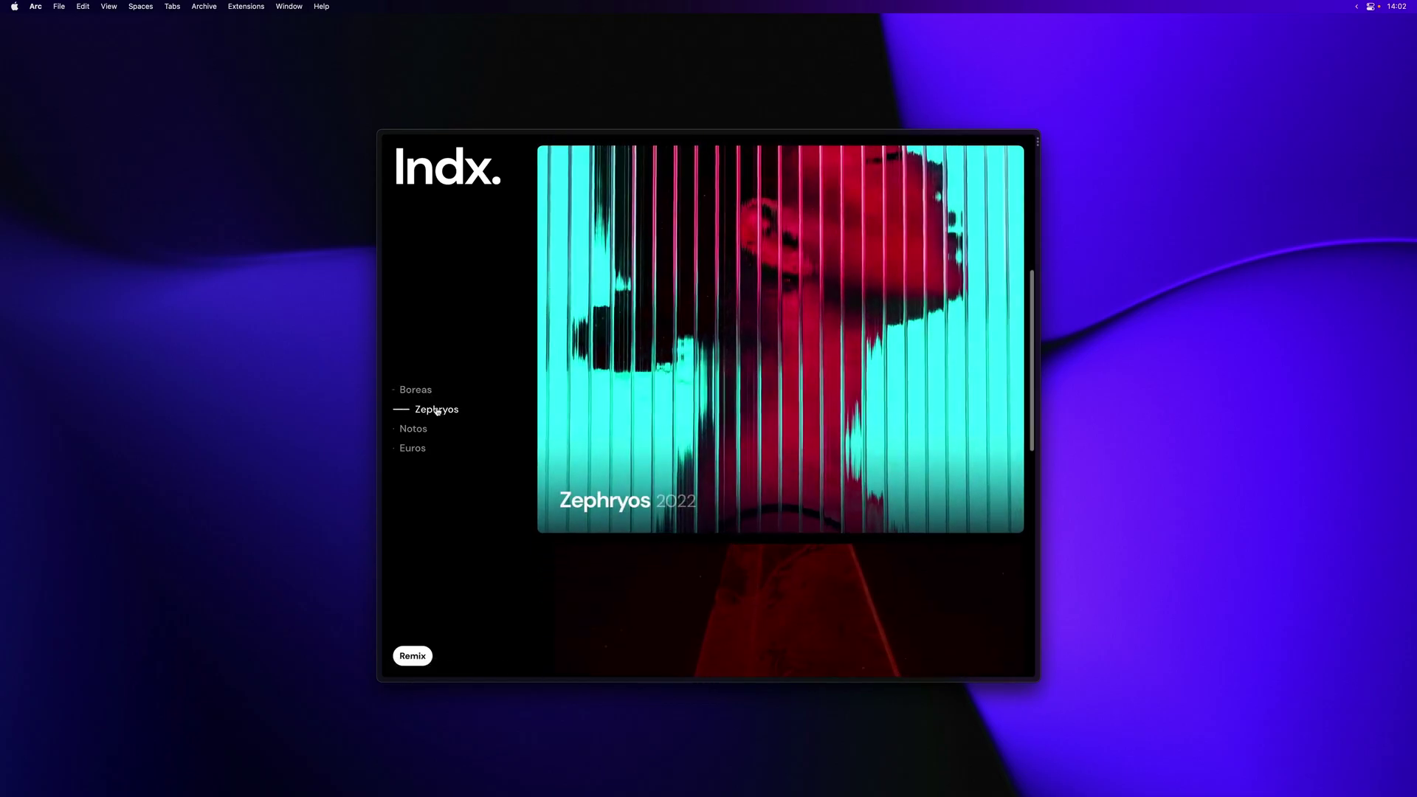
pyautogui.click(432, 391)
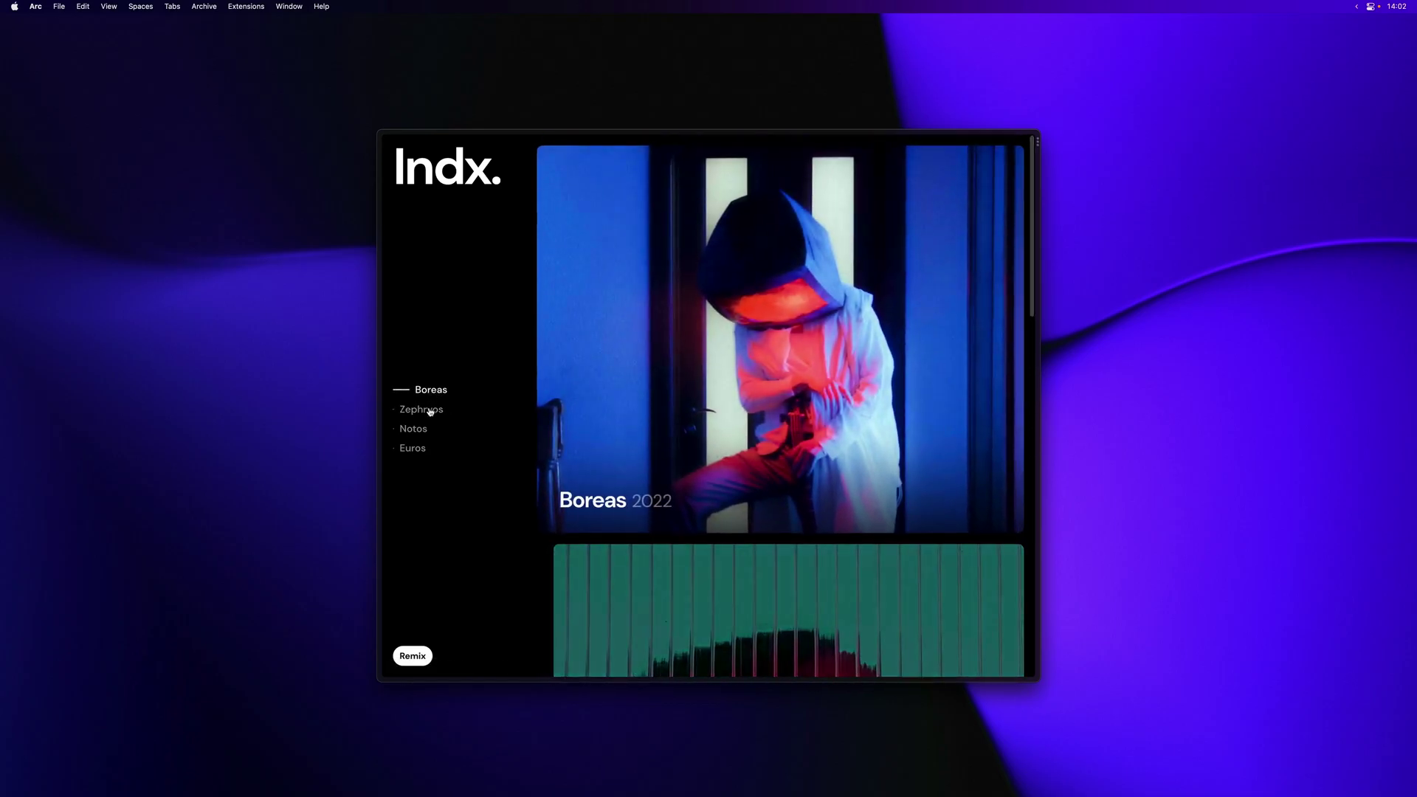
pyautogui.click(432, 411)
pyautogui.click(417, 431)
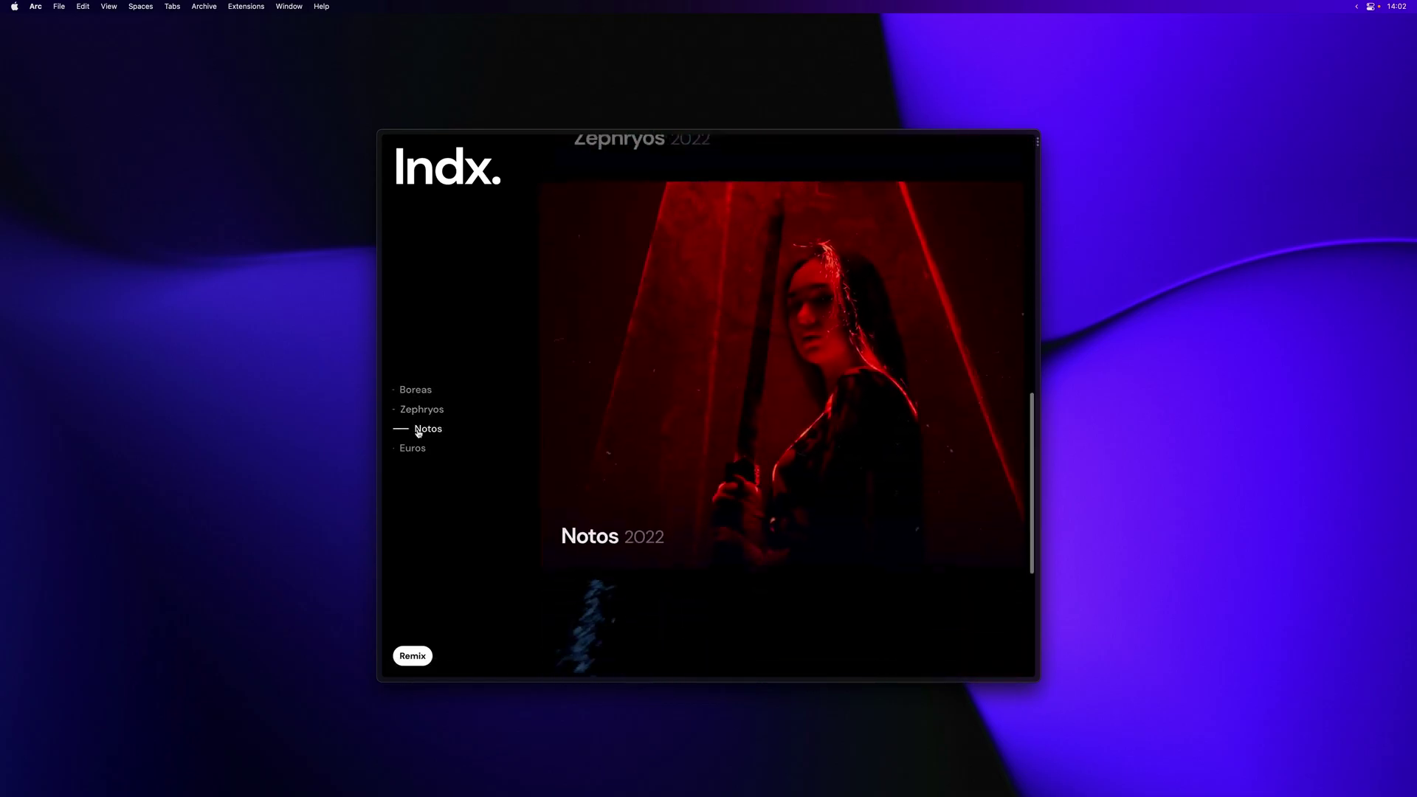
pyautogui.click(418, 412)
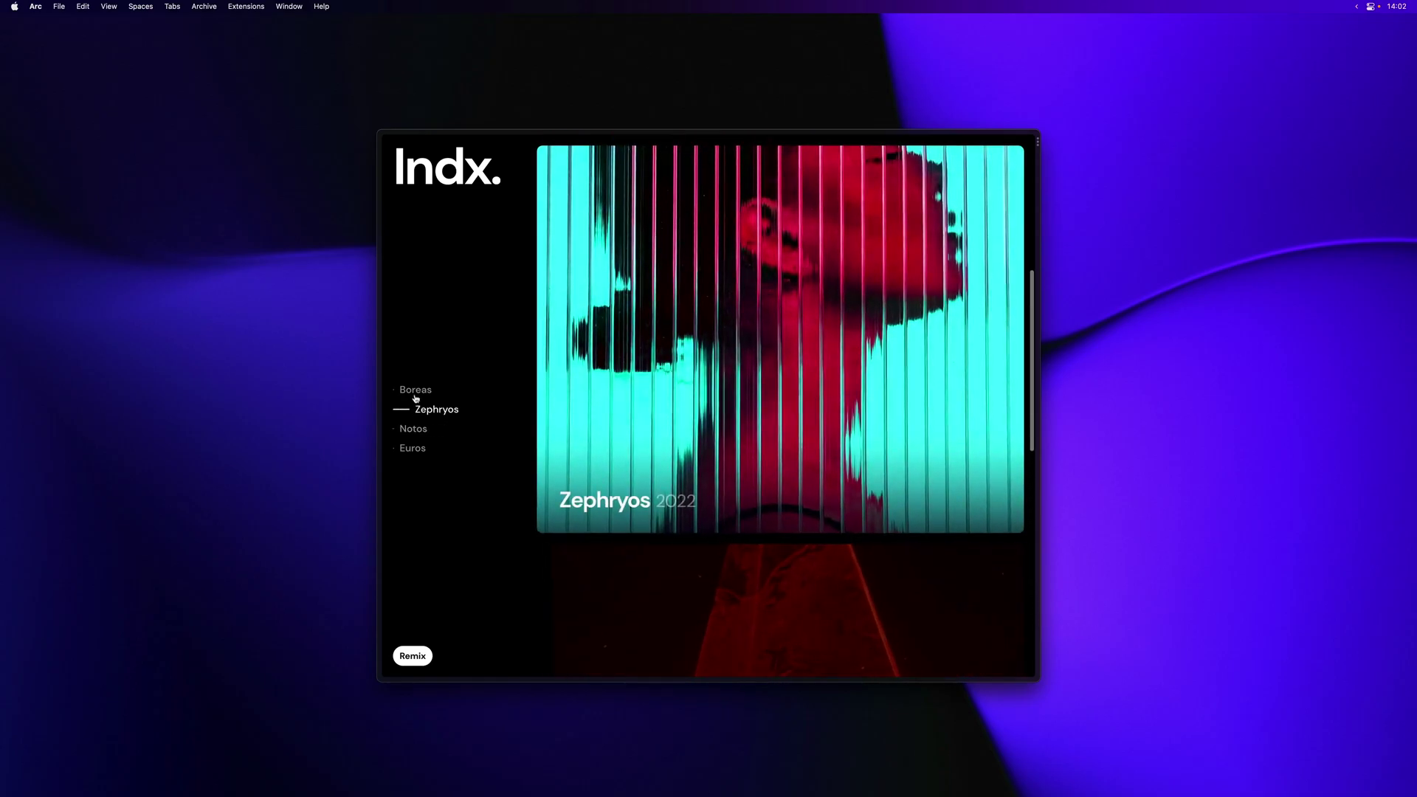
pyautogui.click(416, 391)
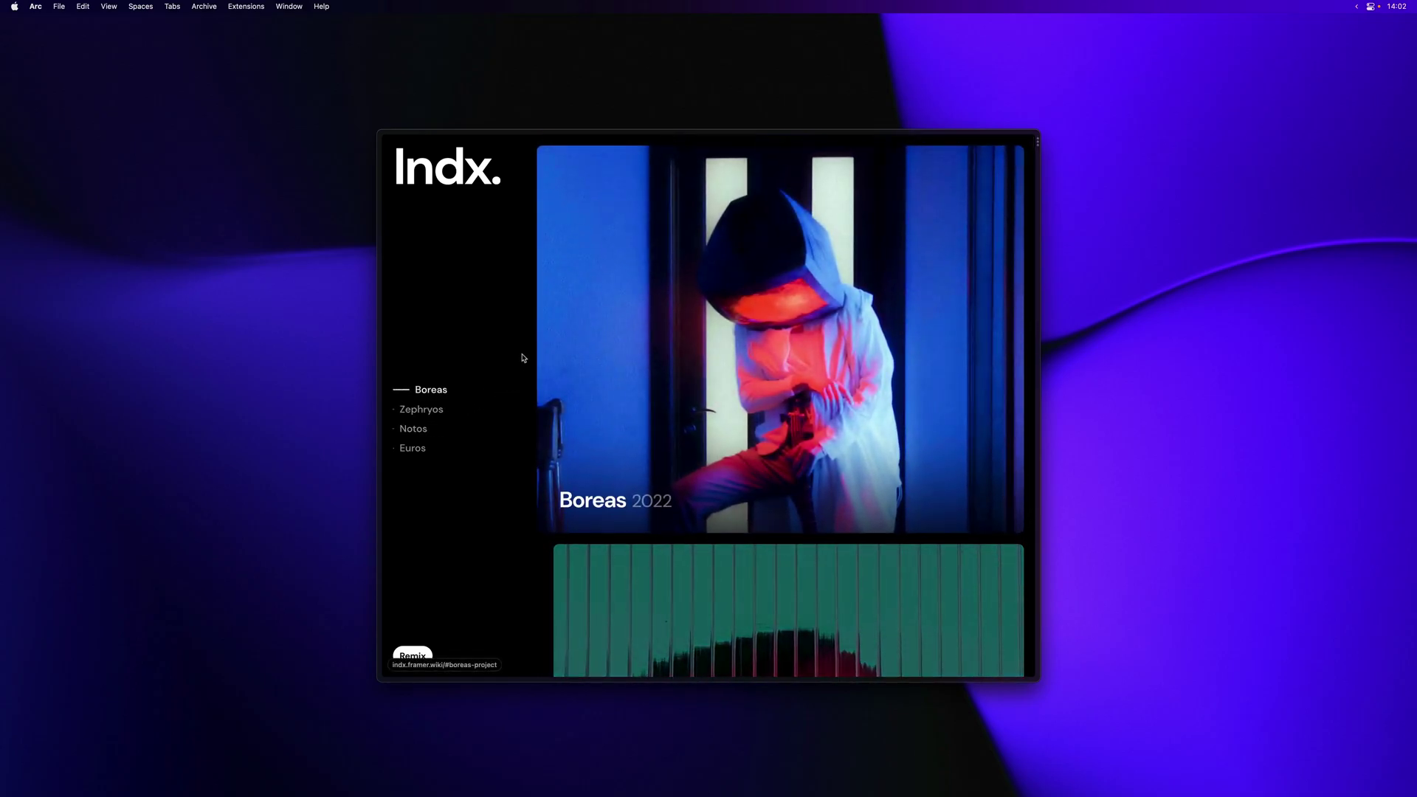
pyautogui.scroll(-5, 523, 357)
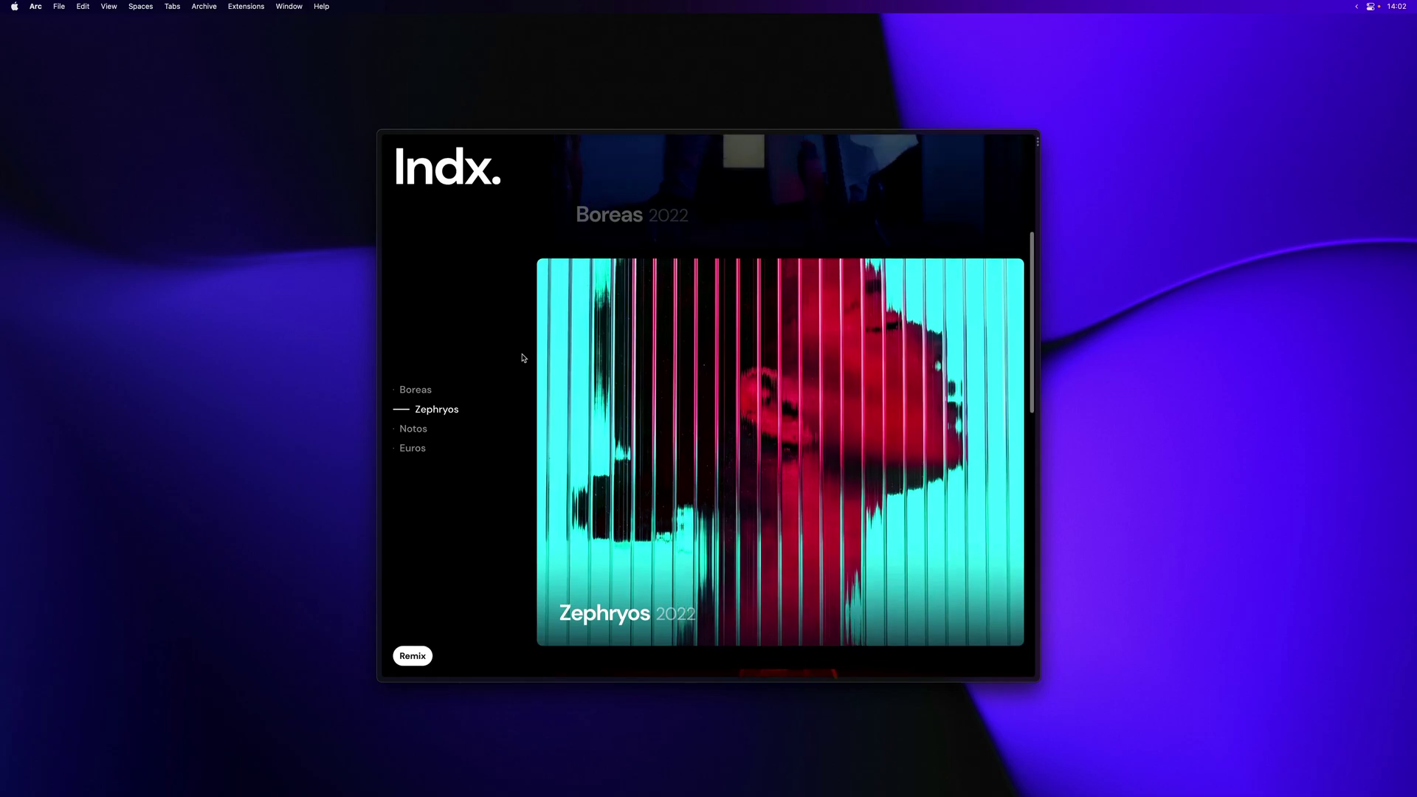
pyautogui.scroll(4, 522, 358)
pyautogui.scroll(-3, 523, 358)
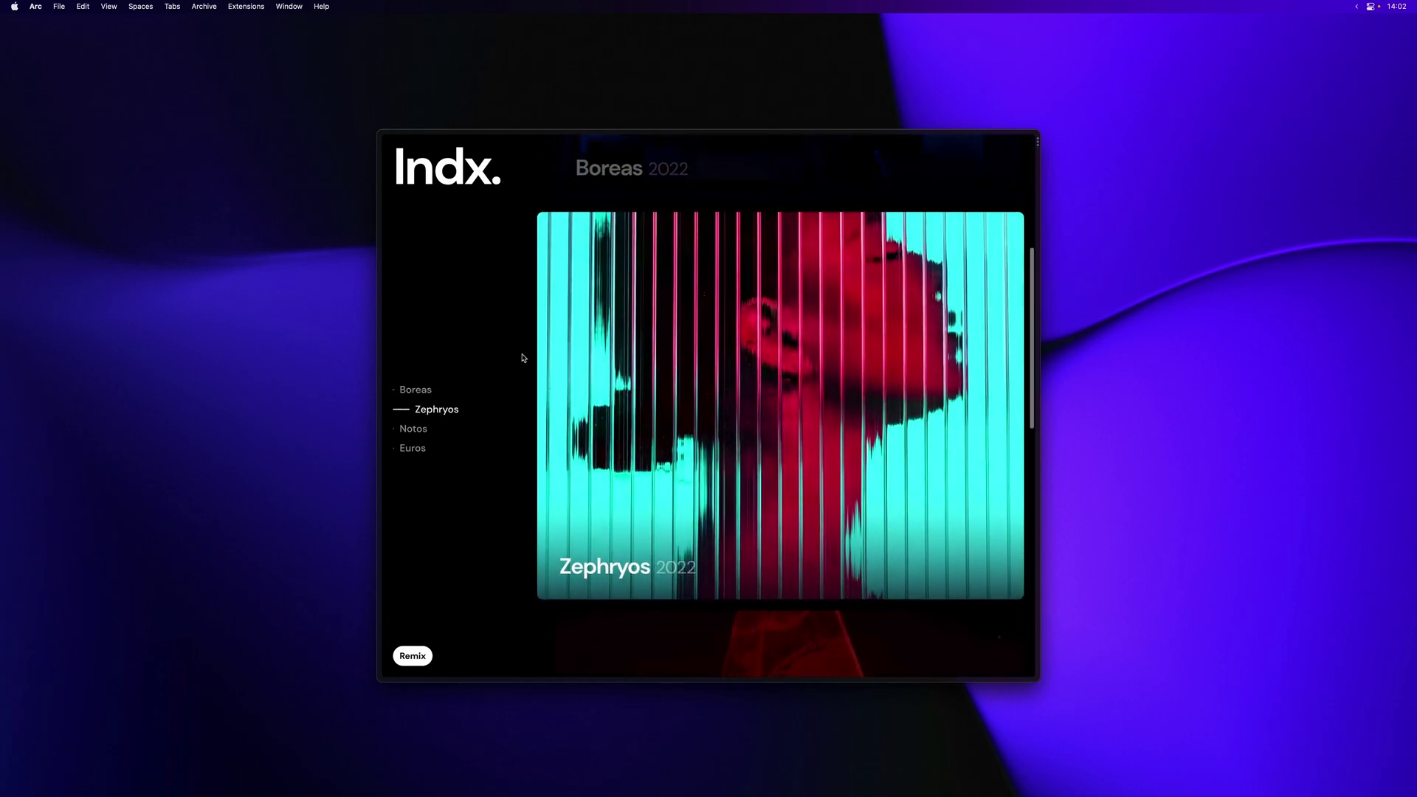
pyautogui.scroll(3, 523, 358)
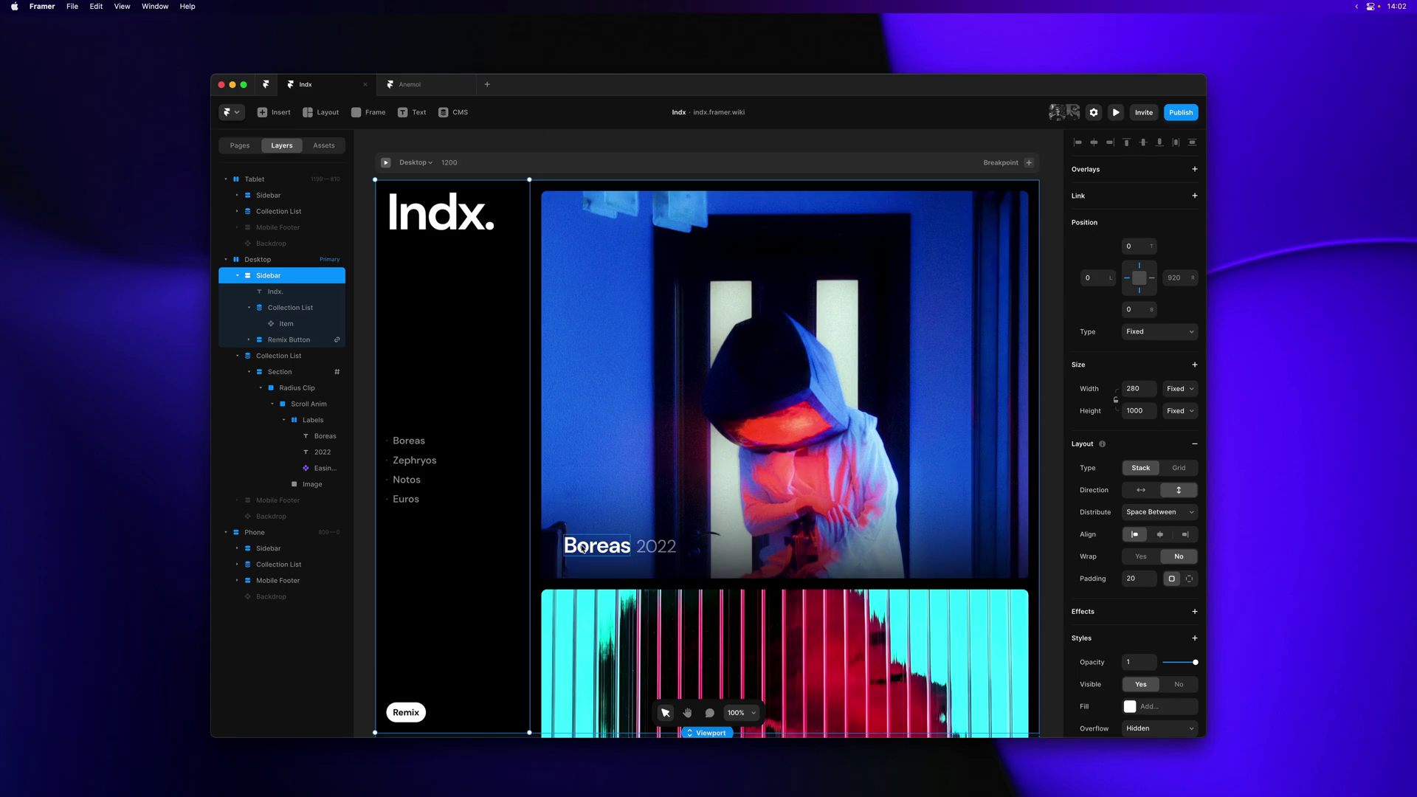
# Step: Add a replaying scroll animation to the Boreas title, triggered by the #project section in view
pyautogui.click(582, 546)
pyautogui.scroll(-5, 1144, 587)
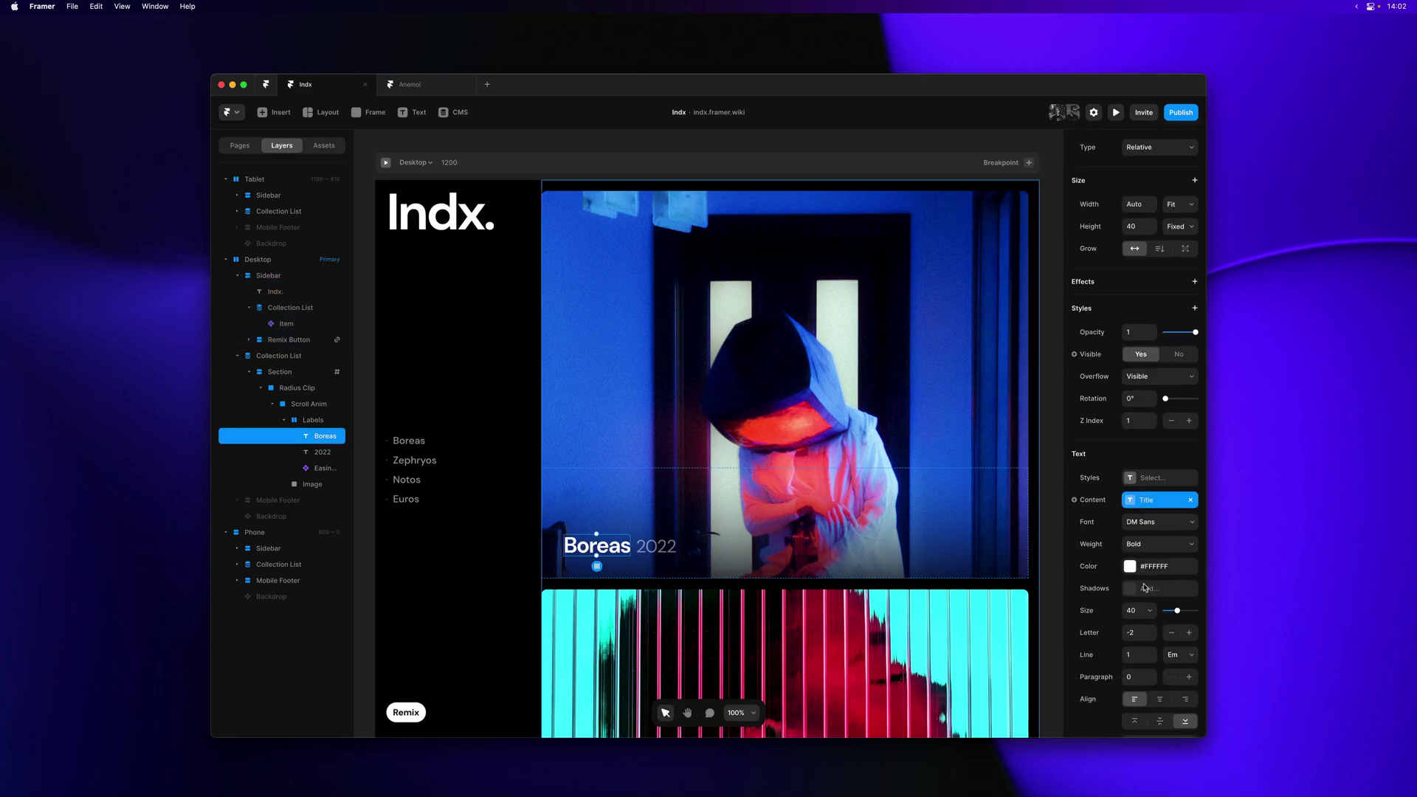
pyautogui.scroll(2, 1144, 585)
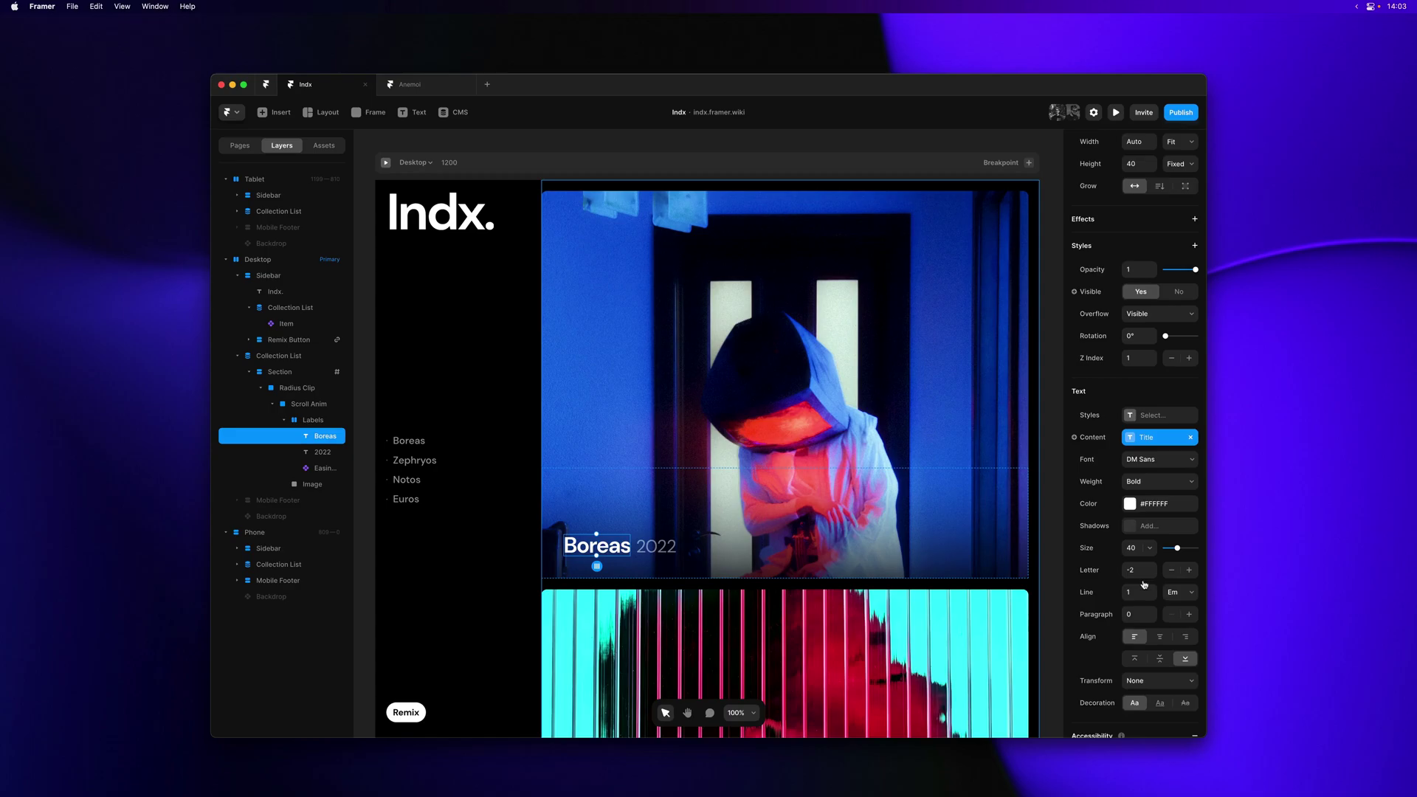
pyautogui.click(1103, 222)
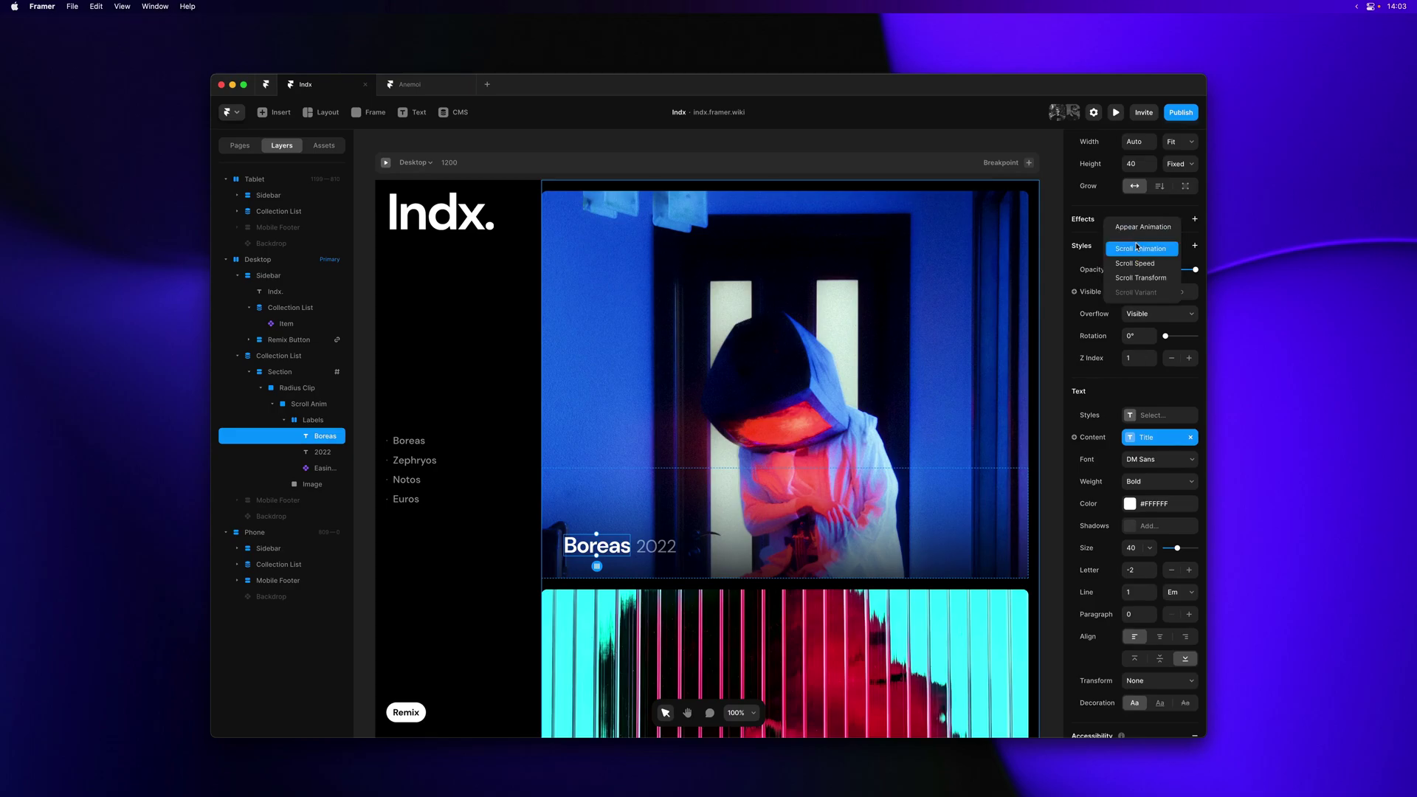
pyautogui.click(1137, 248)
pyautogui.click(1019, 275)
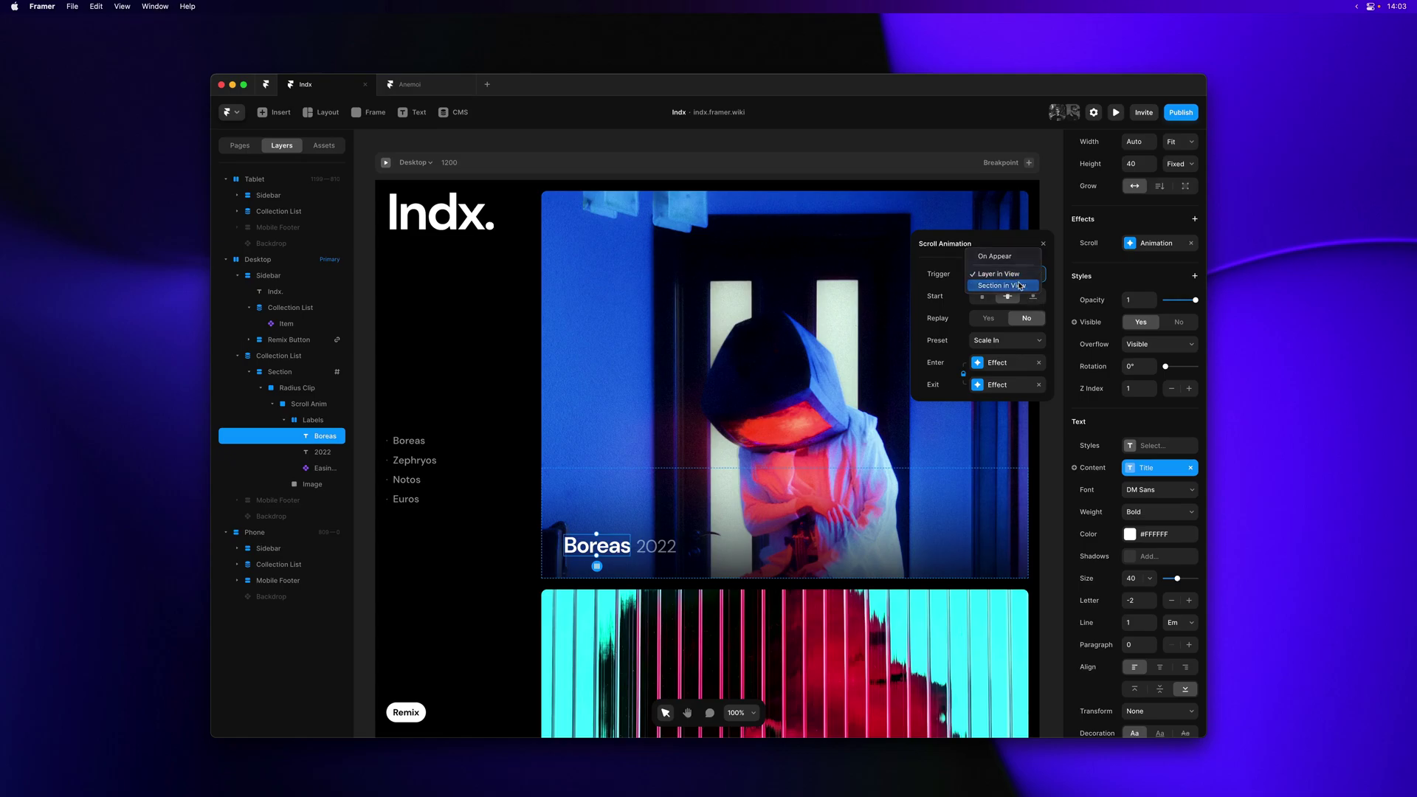
pyautogui.click(1020, 286)
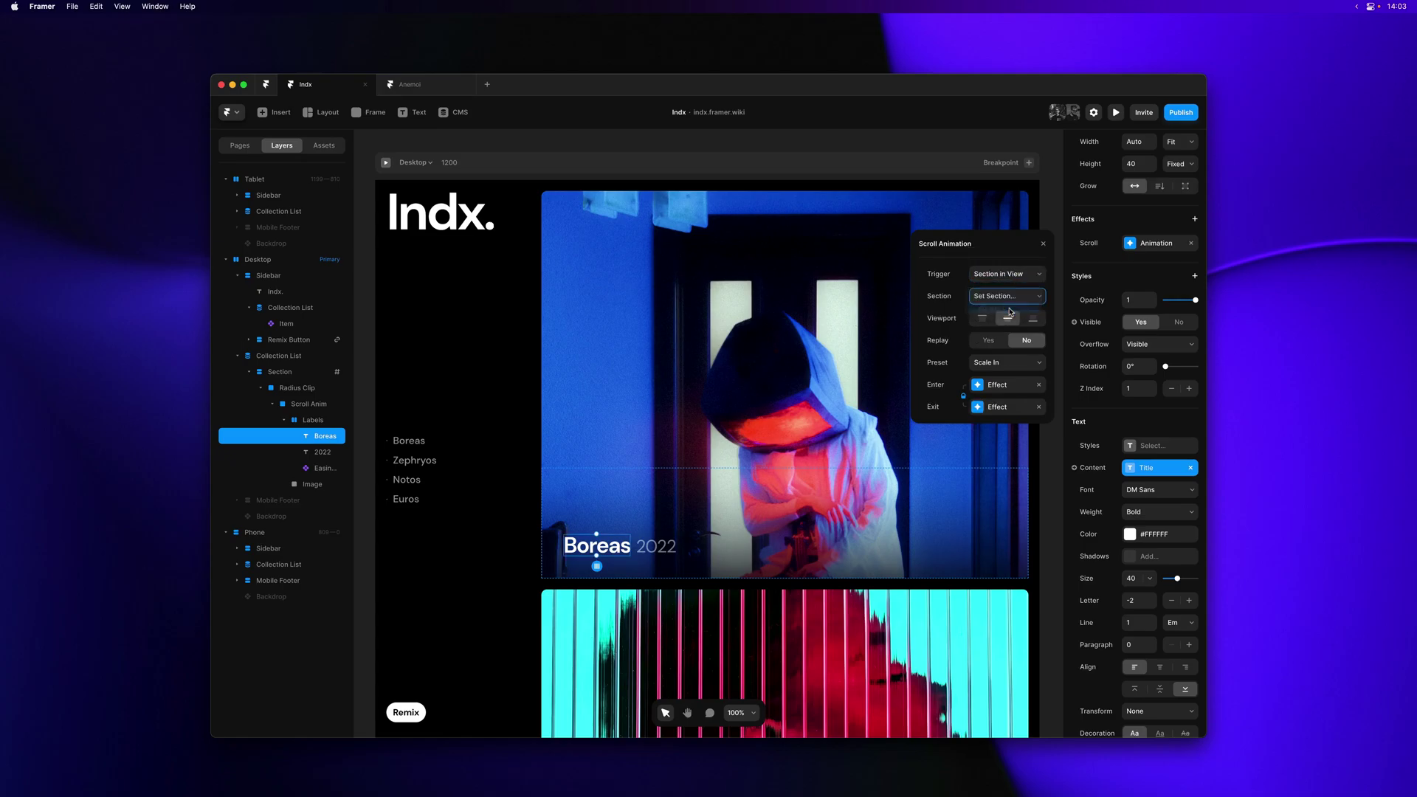
pyautogui.click(1009, 308)
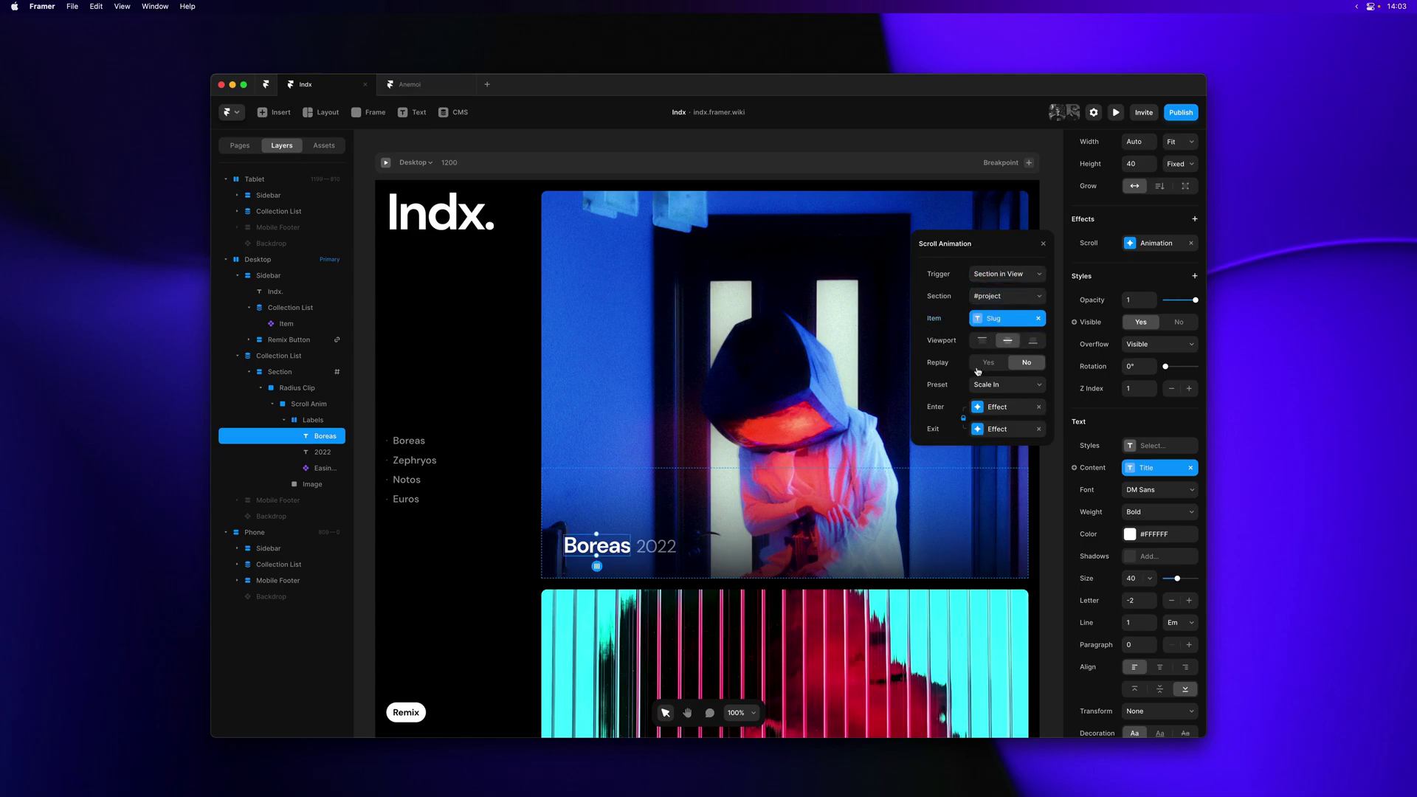
pyautogui.click(985, 364)
# Step: Set the title's enter effect to opacity 0, scale 1, offset Y 40, spring stiffness 200
pyautogui.click(996, 407)
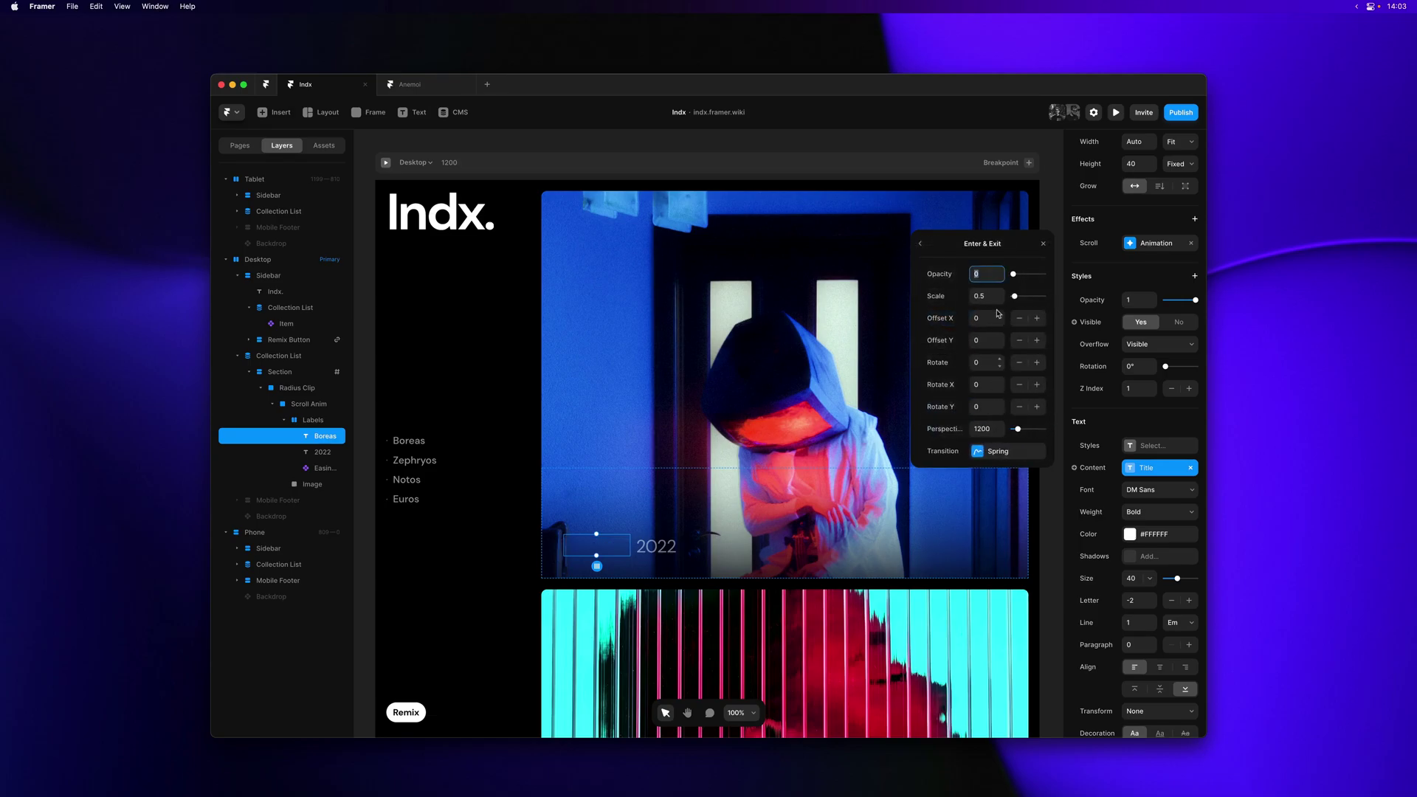
pyautogui.press('Tab')
pyautogui.write('1')
pyautogui.press('Tab')
pyautogui.press('Tab')
pyautogui.click(997, 451)
pyautogui.click(1000, 458)
pyautogui.write('200')
pyautogui.press('Return')
pyautogui.click(921, 244)
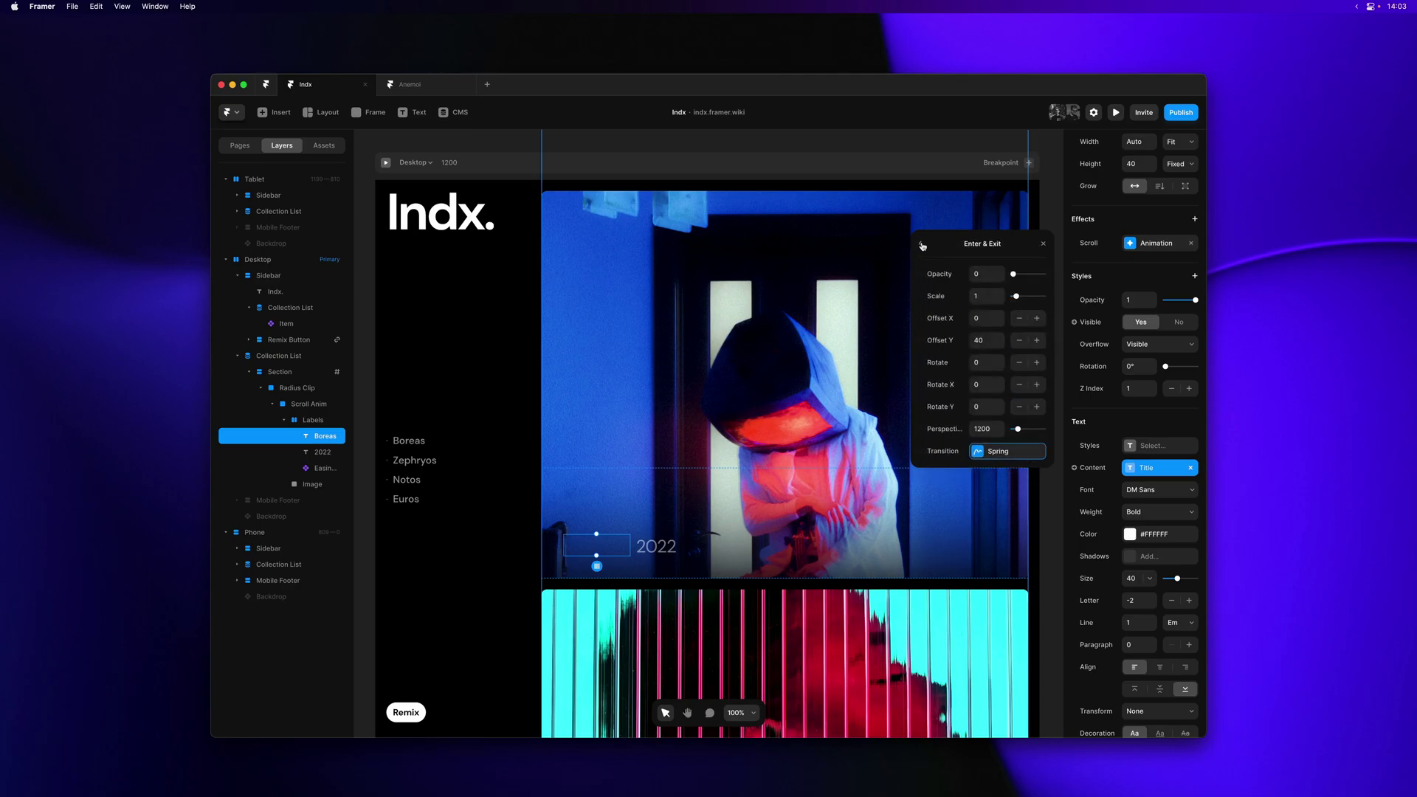
pyautogui.click(922, 245)
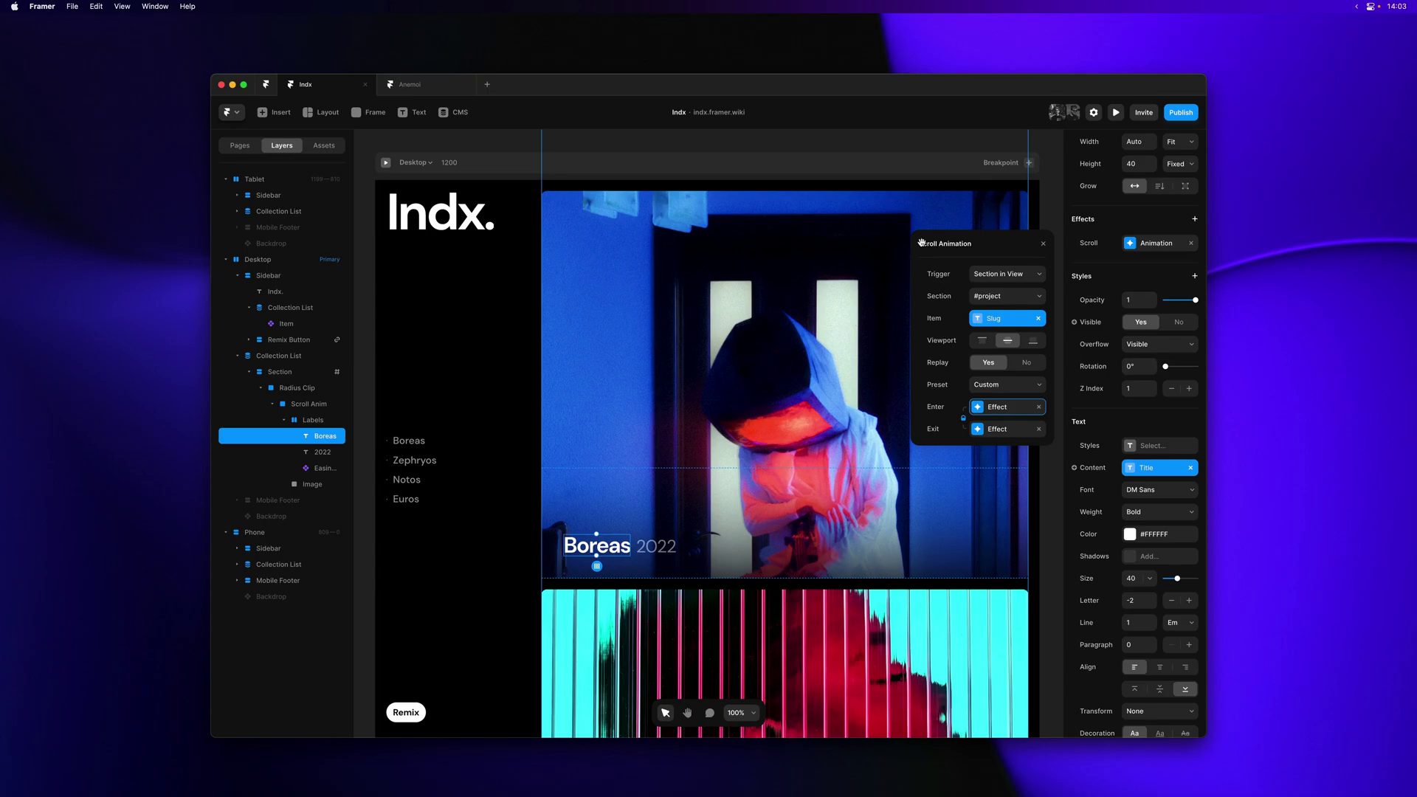
# Step: Copy the Boreas title's effects and paste the scroll animation onto the 2022 year layer
pyautogui.rightClick(328, 441)
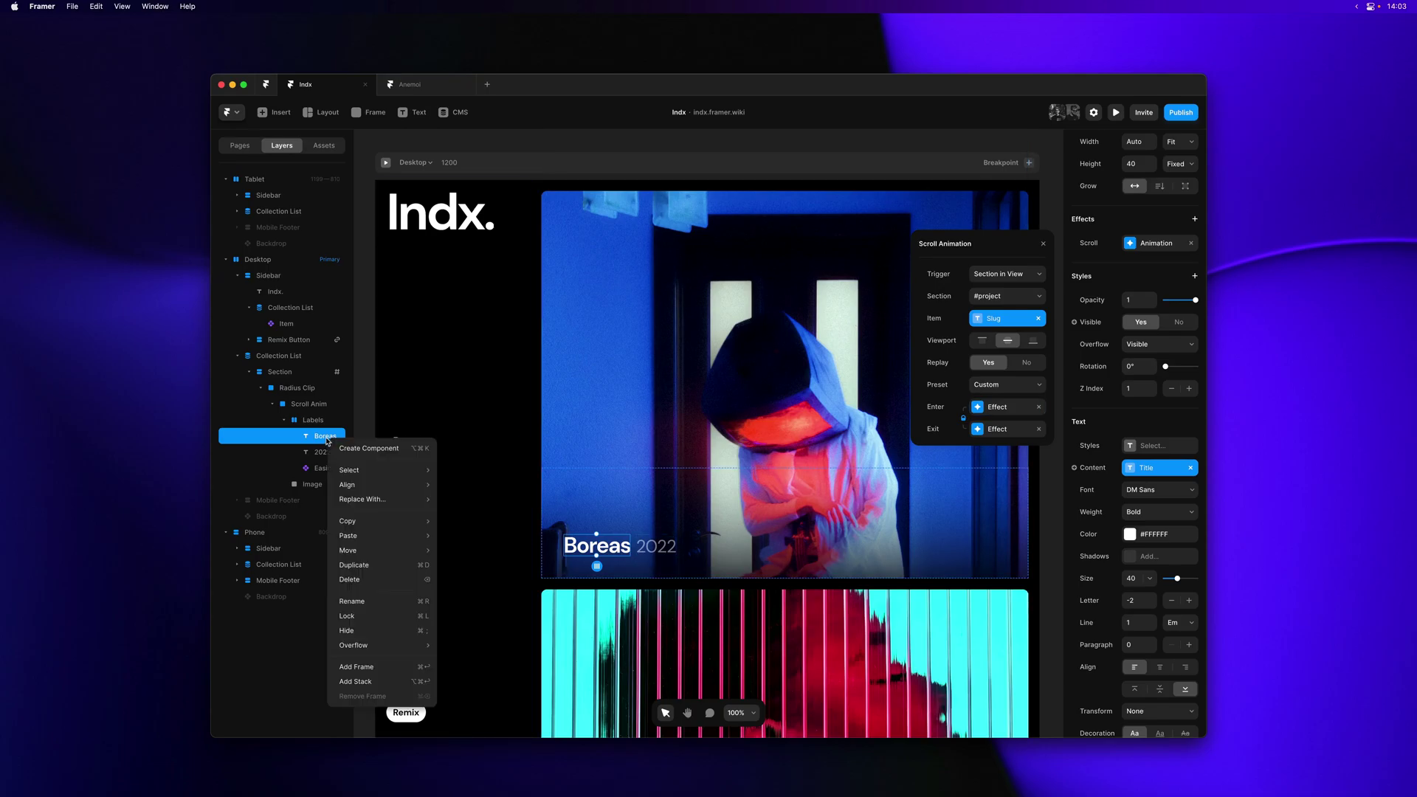
pyautogui.moveTo(384, 521)
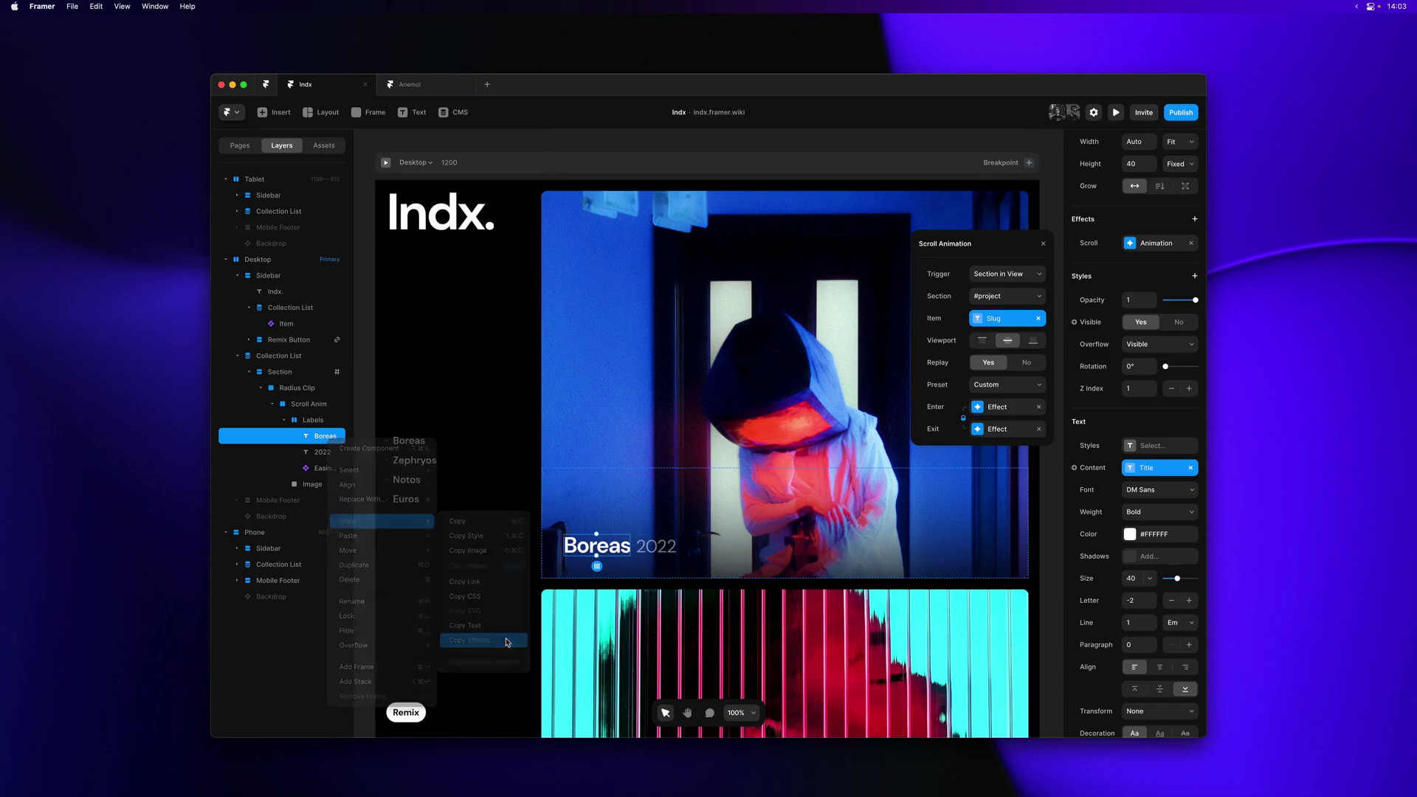
pyautogui.click(314, 452)
pyautogui.rightClick(311, 455)
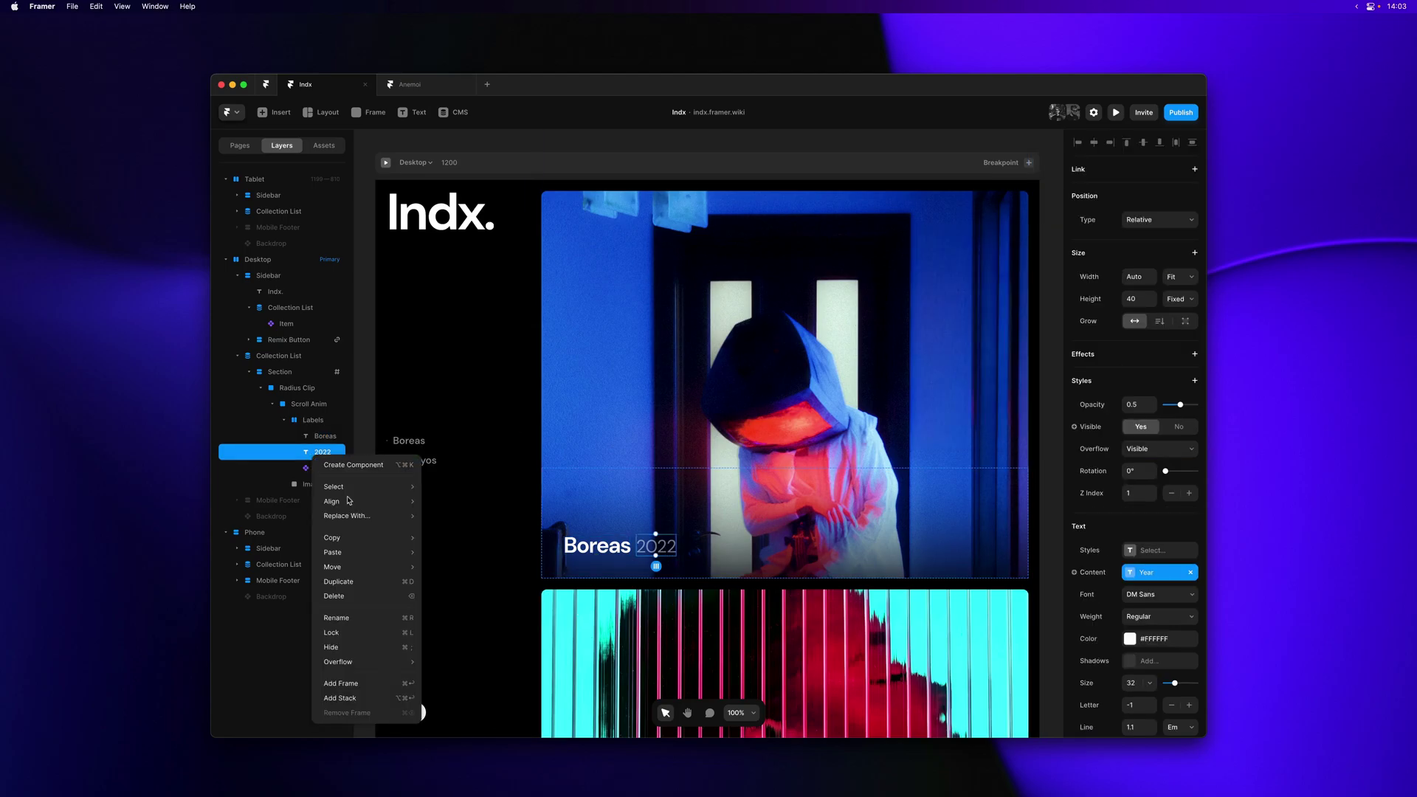
pyautogui.moveTo(354, 552)
pyautogui.click(466, 581)
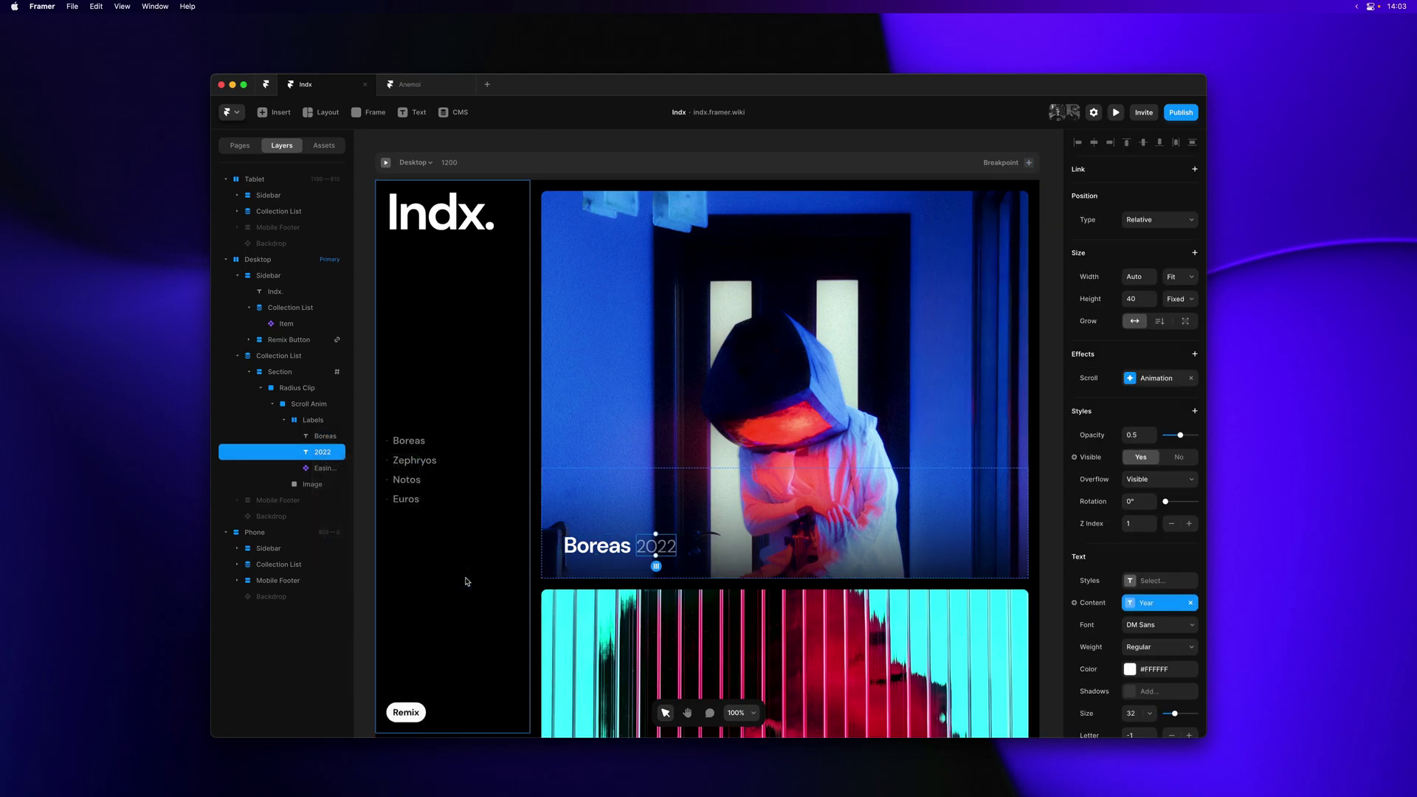
# Step: Delay the year's spring enter transition by 0.2 s, keeping the Boreas title undelayed
pyautogui.click(1142, 389)
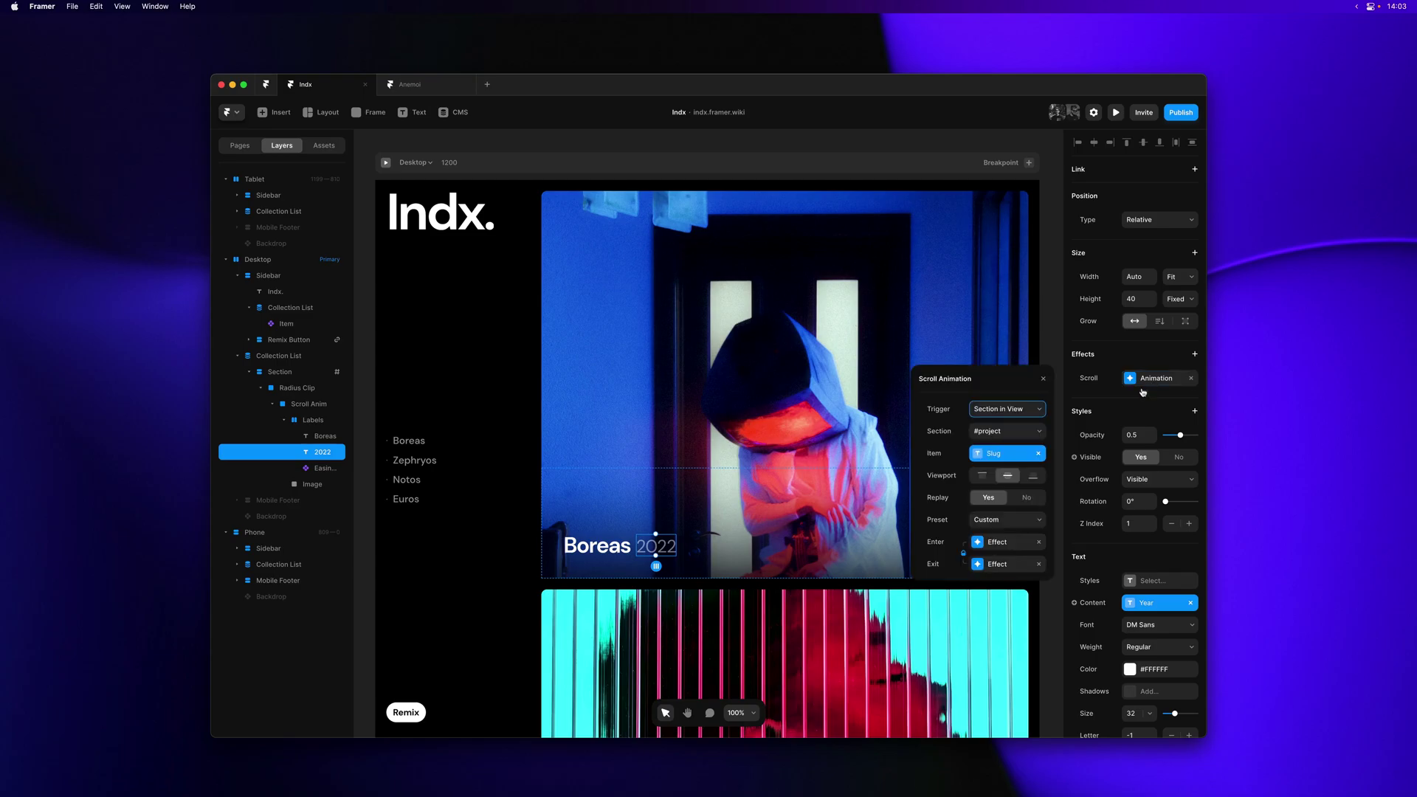
pyautogui.click(999, 563)
pyautogui.click(994, 586)
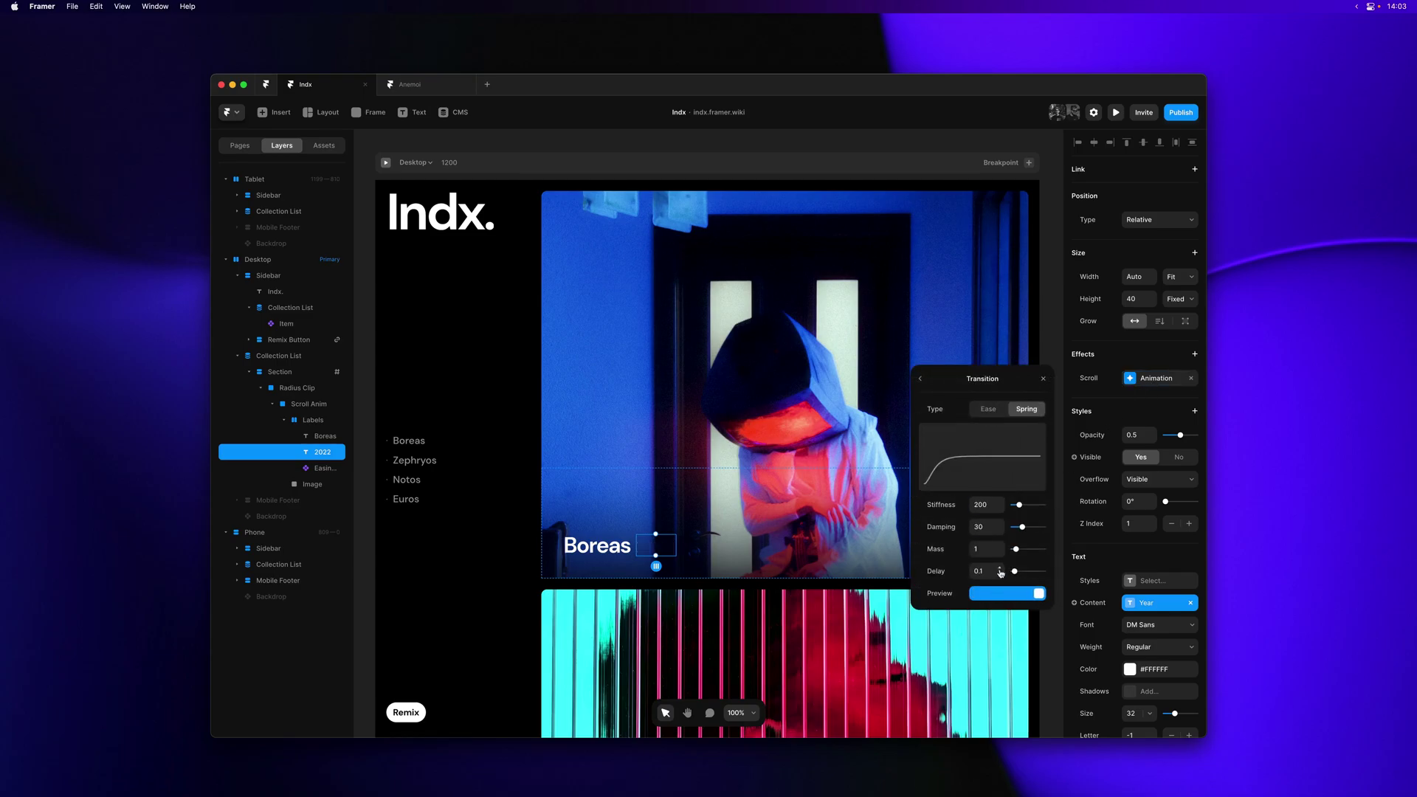
pyautogui.click(605, 546)
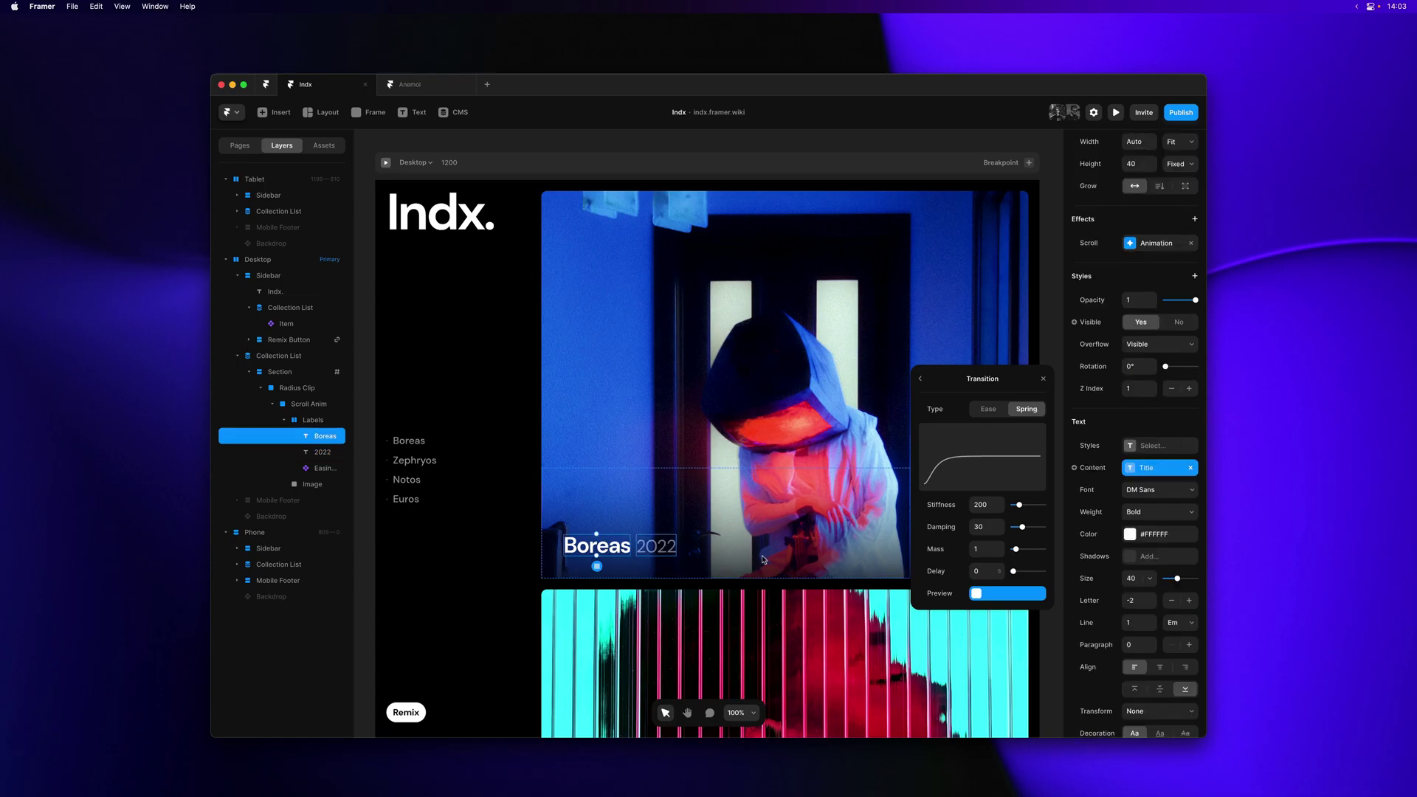
pyautogui.click(1001, 569)
pyautogui.click(661, 553)
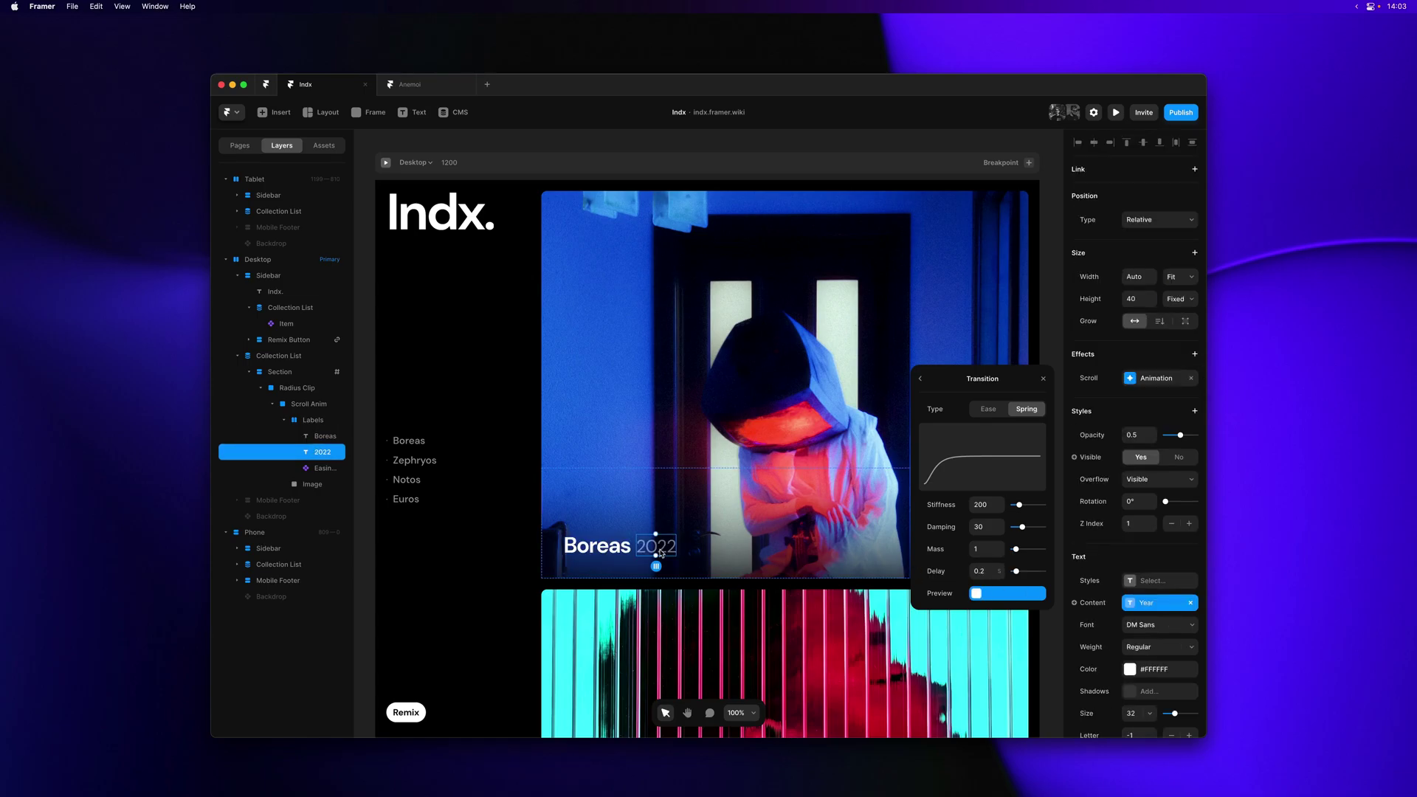
# Step: On the live site, jump between the Boreas, Zephyros, Notos and Euros cards via the sidebar
pyautogui.click(508, 507)
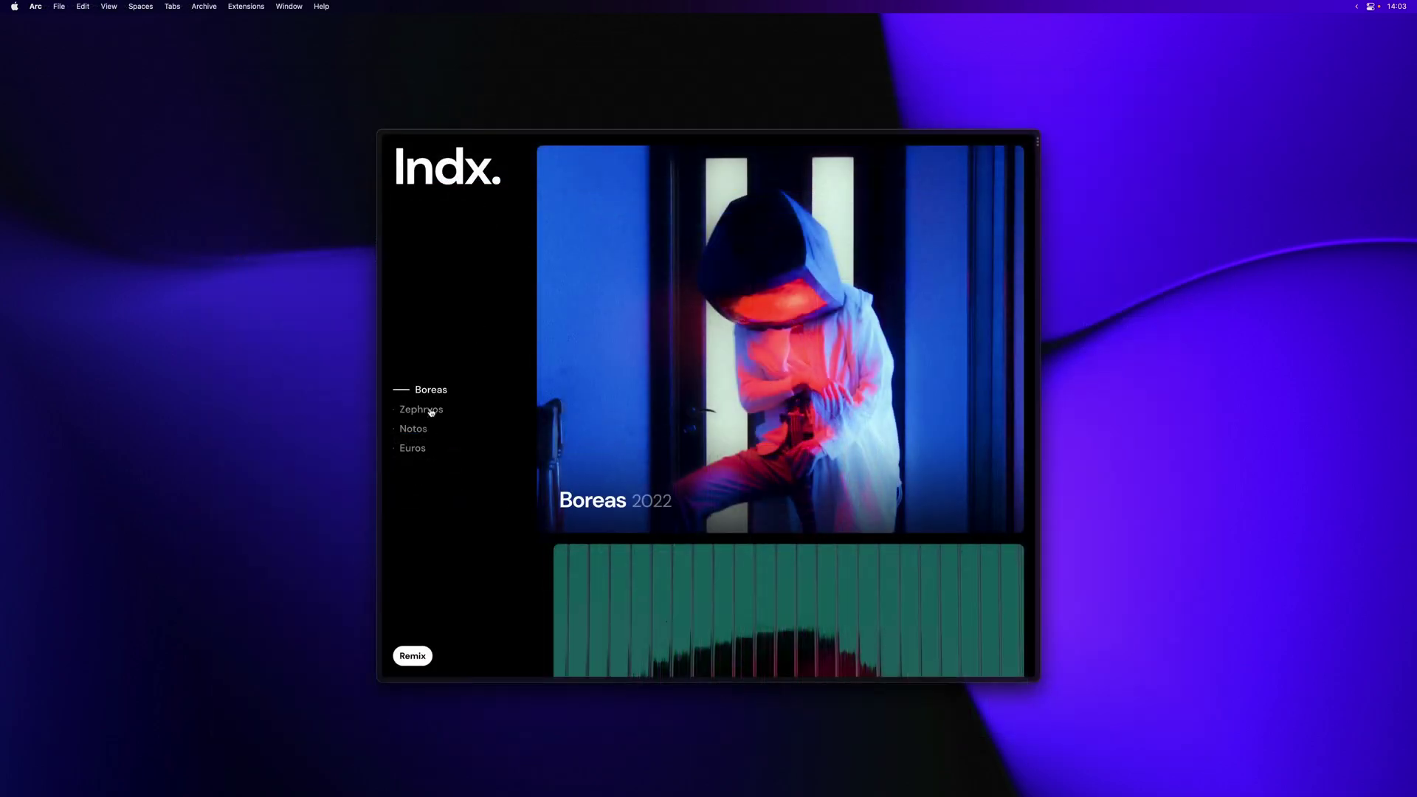
pyautogui.click(432, 412)
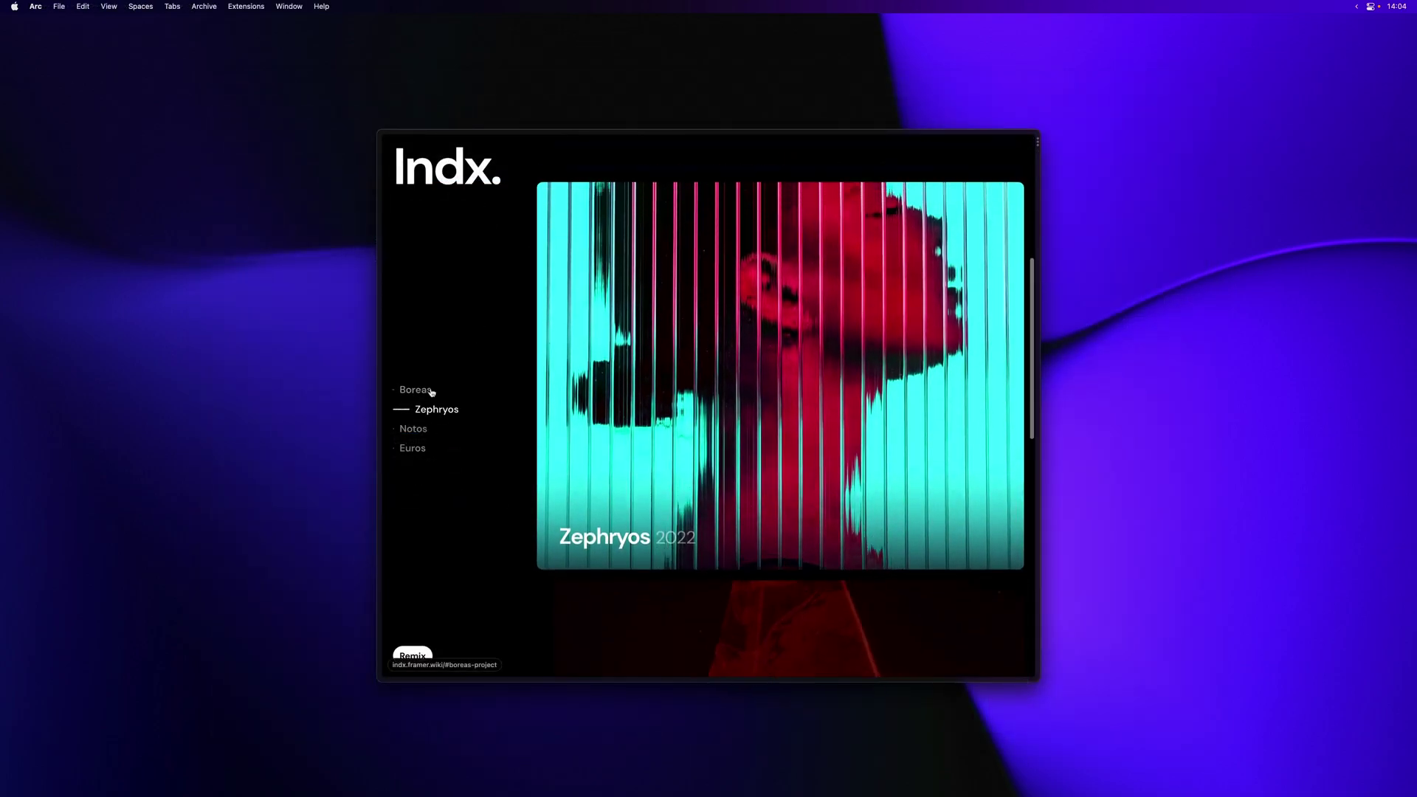
pyautogui.click(432, 391)
pyautogui.click(433, 408)
pyautogui.click(431, 393)
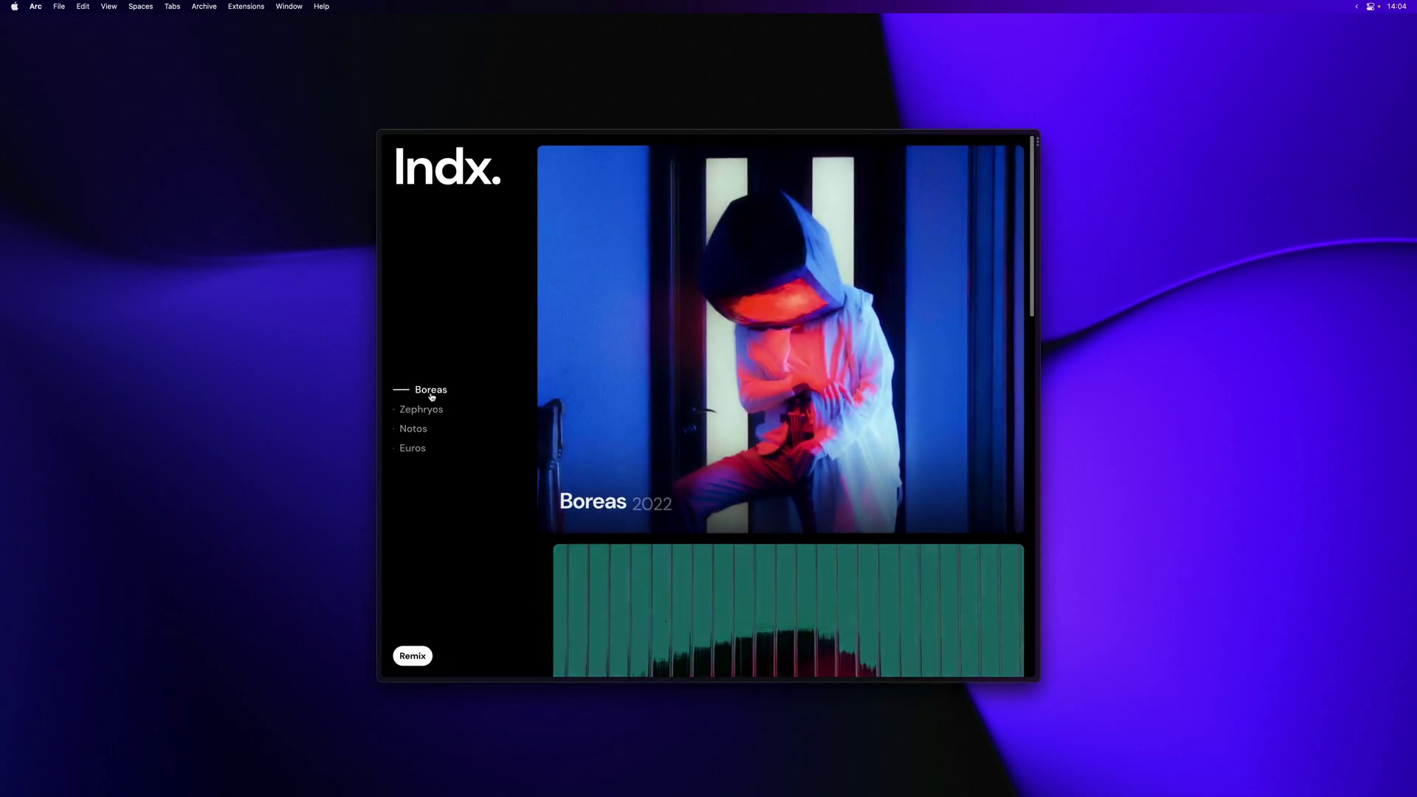
pyautogui.click(431, 411)
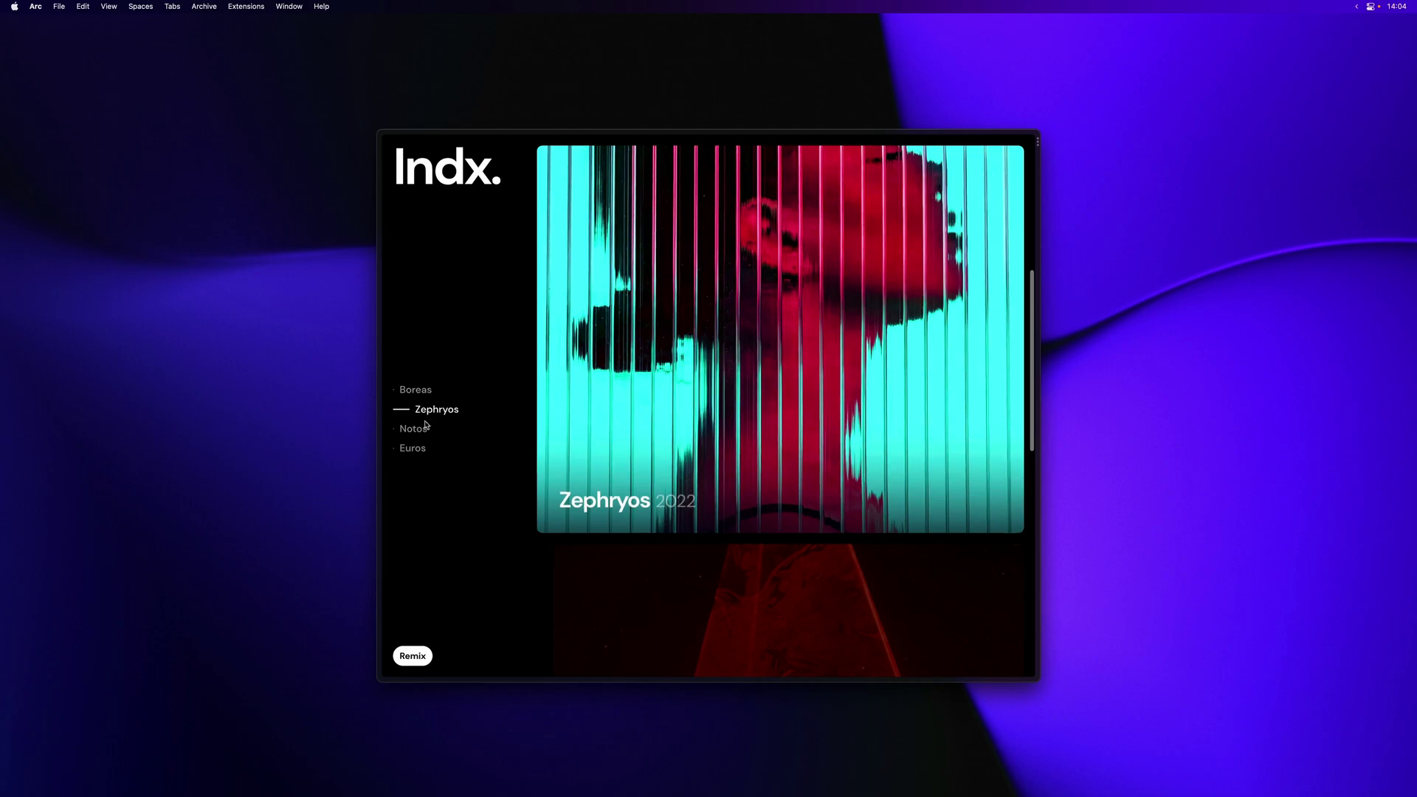
pyautogui.click(425, 428)
pyautogui.click(423, 447)
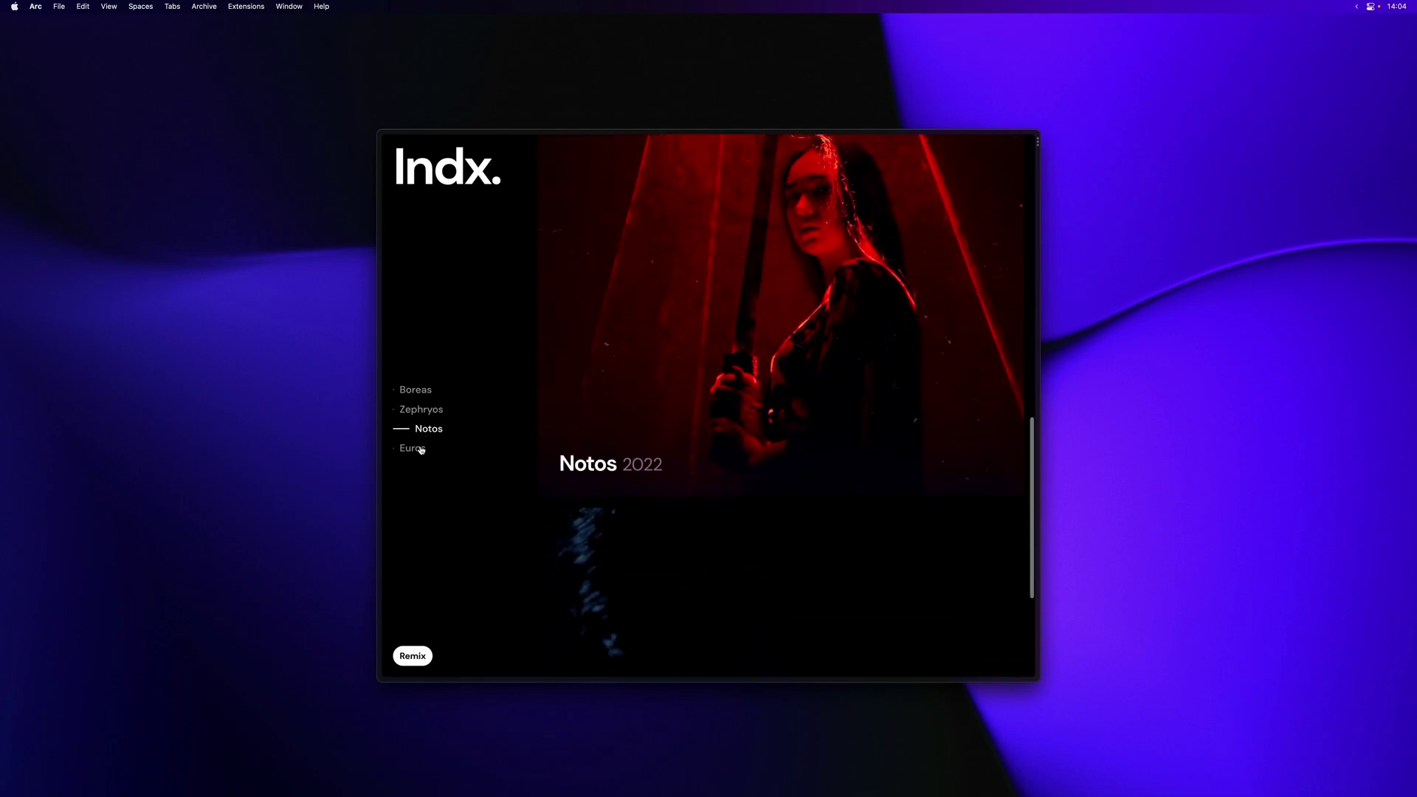
pyautogui.click(420, 429)
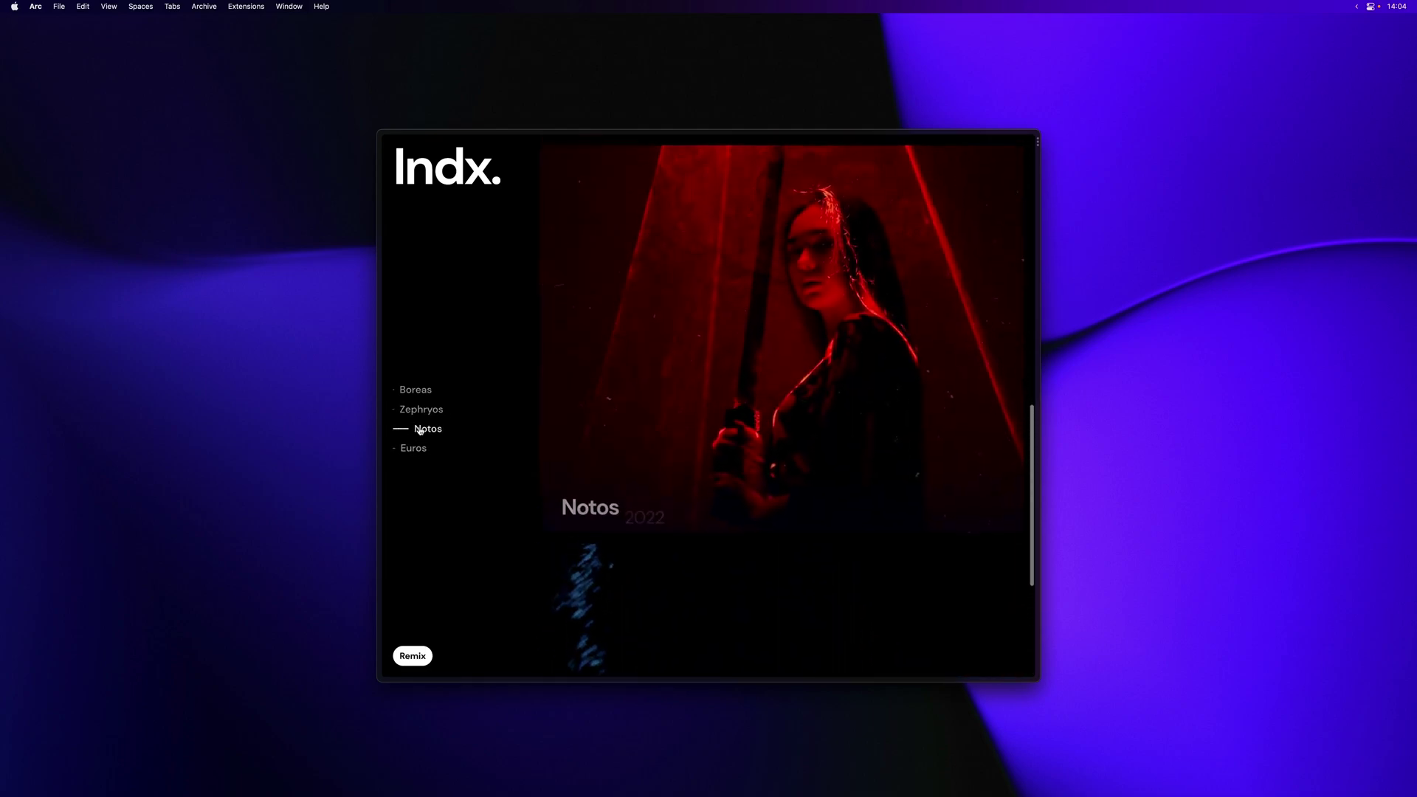
pyautogui.click(420, 414)
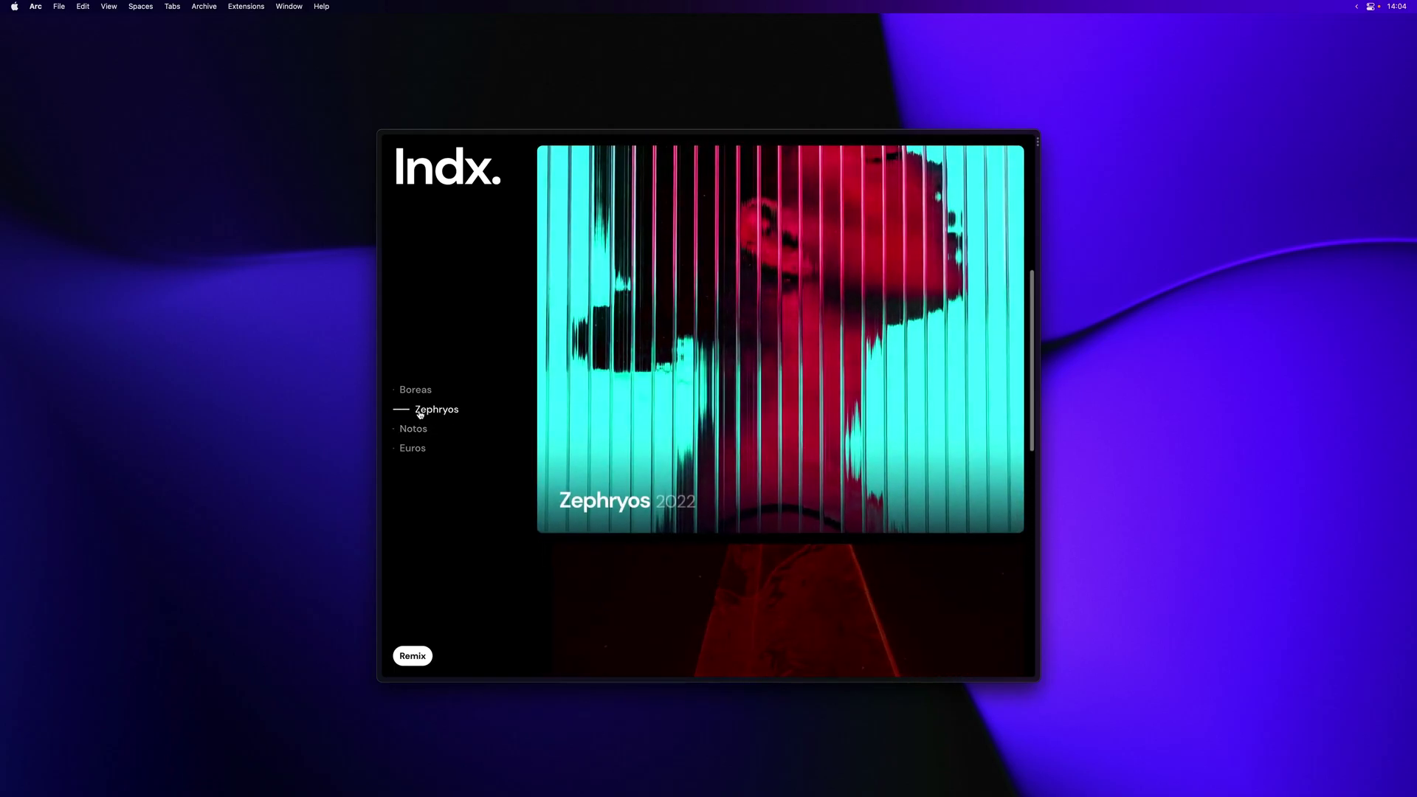
pyautogui.click(418, 391)
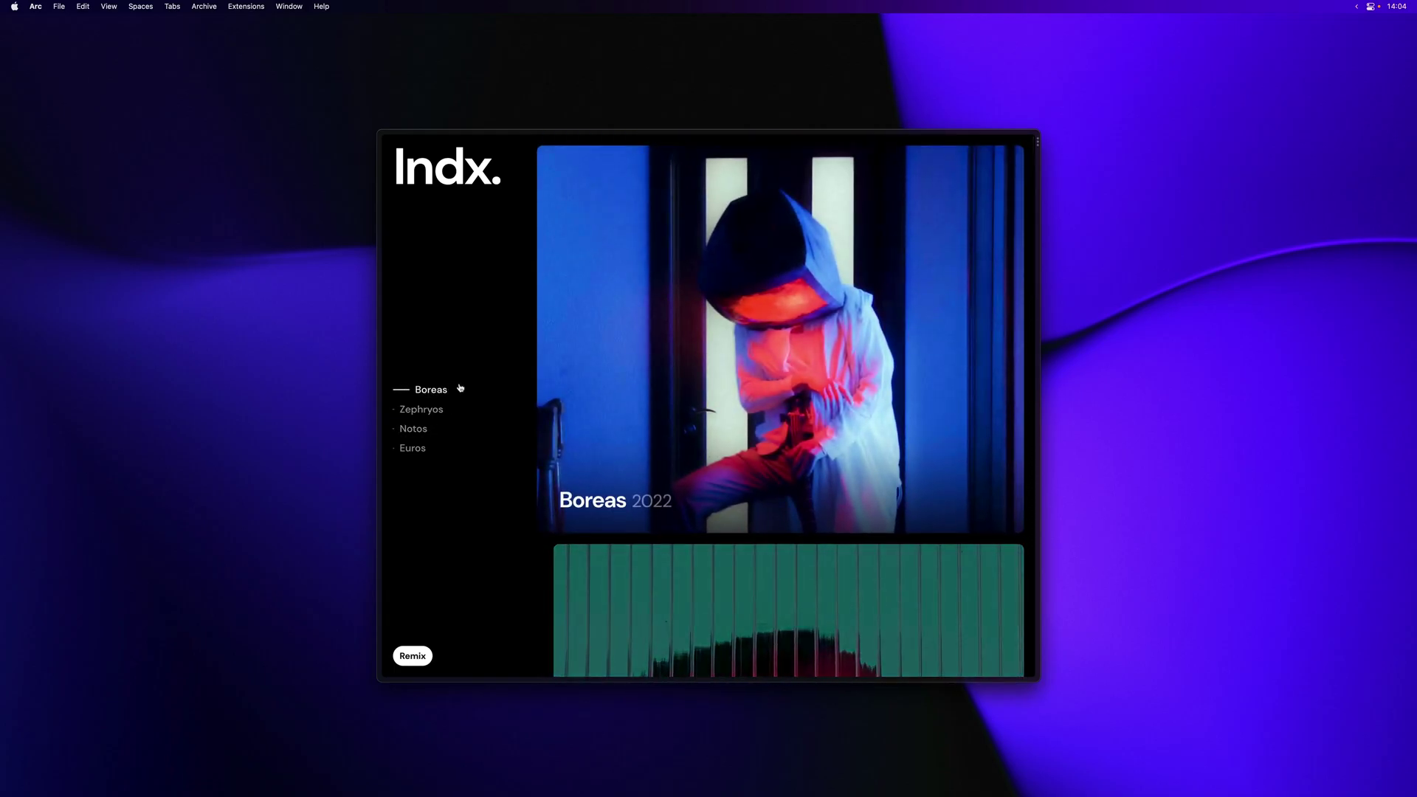
# Step: Scroll the page up and down, then jump to Zephyros and back to Boreas
pyautogui.scroll(-5, 498, 376)
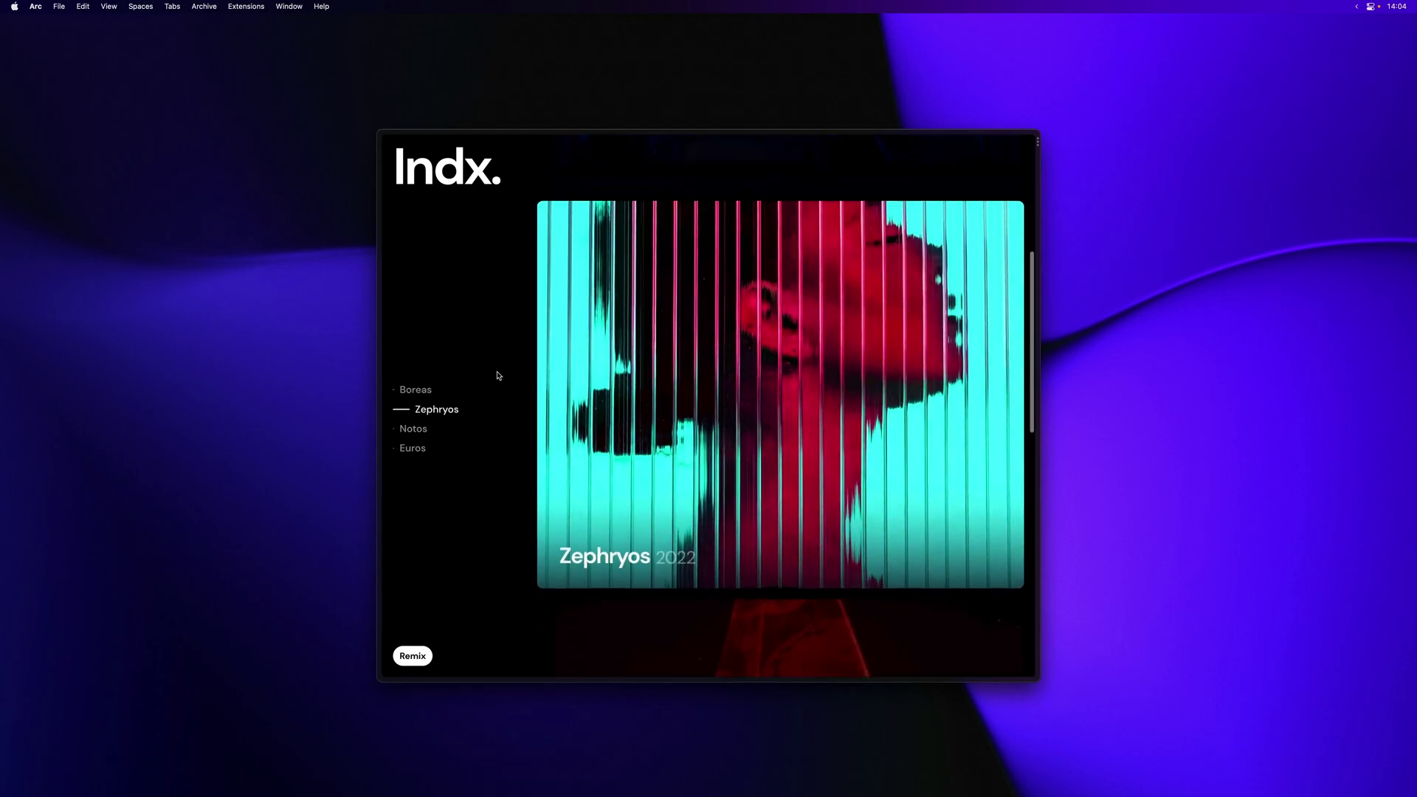
pyautogui.scroll(5, 498, 376)
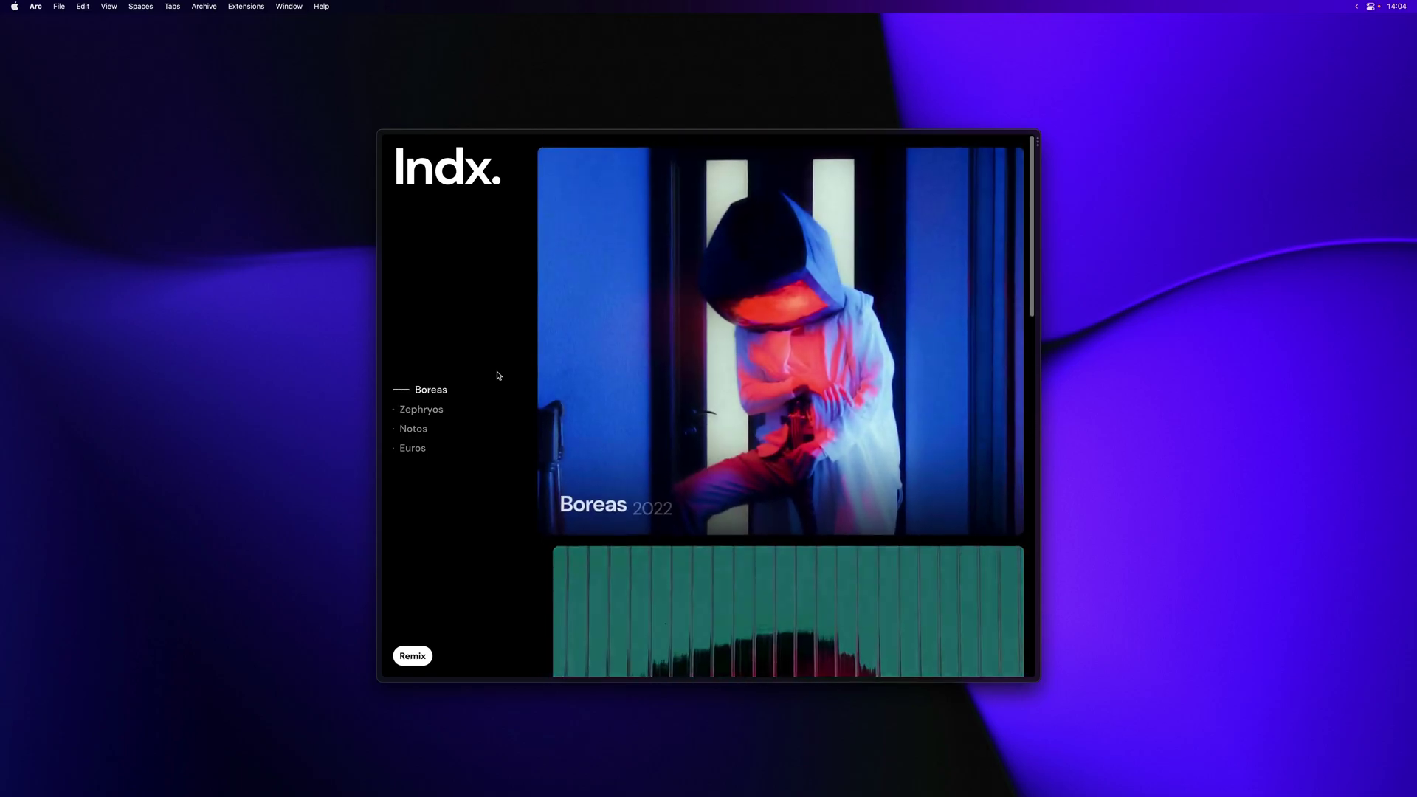
pyautogui.scroll(-5, 498, 375)
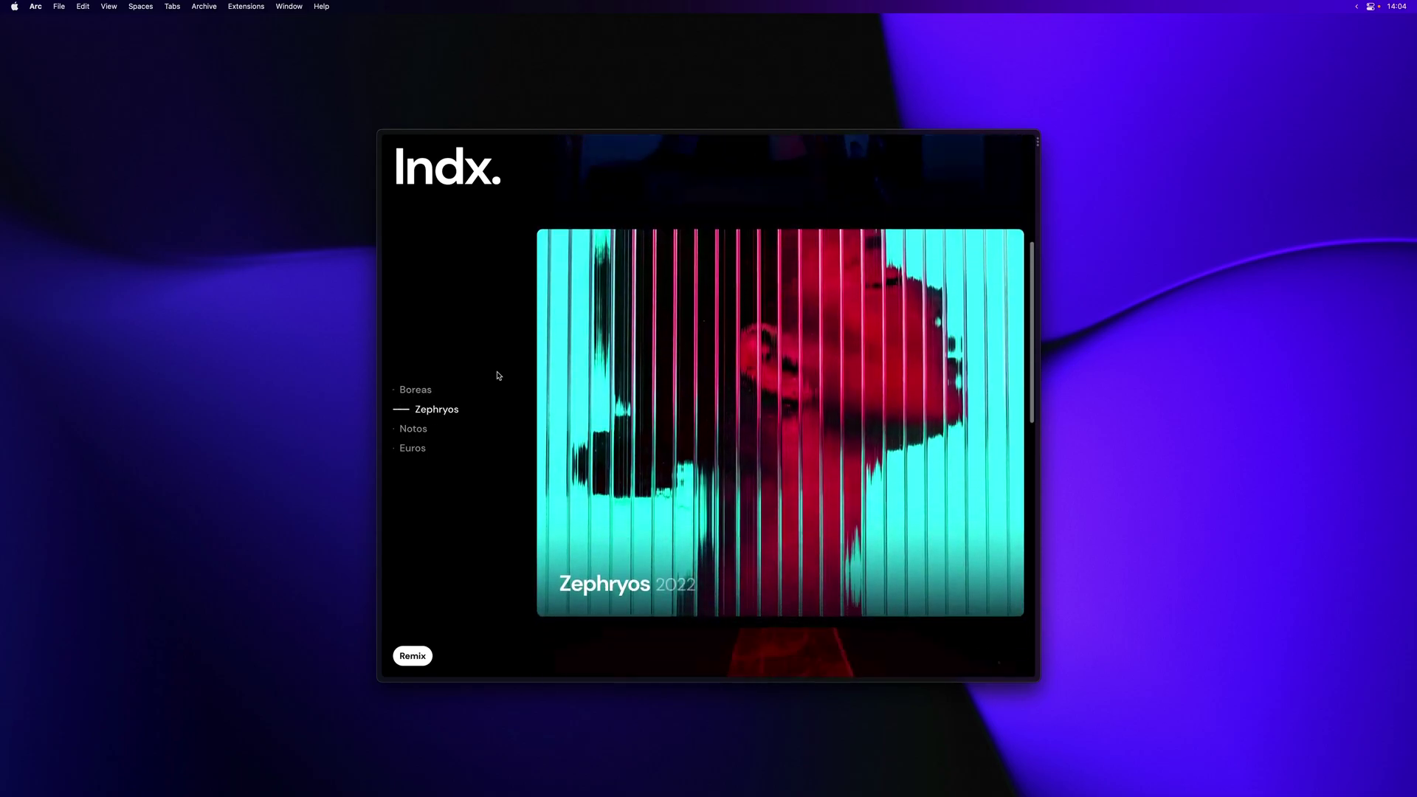
pyautogui.scroll(-5, 498, 376)
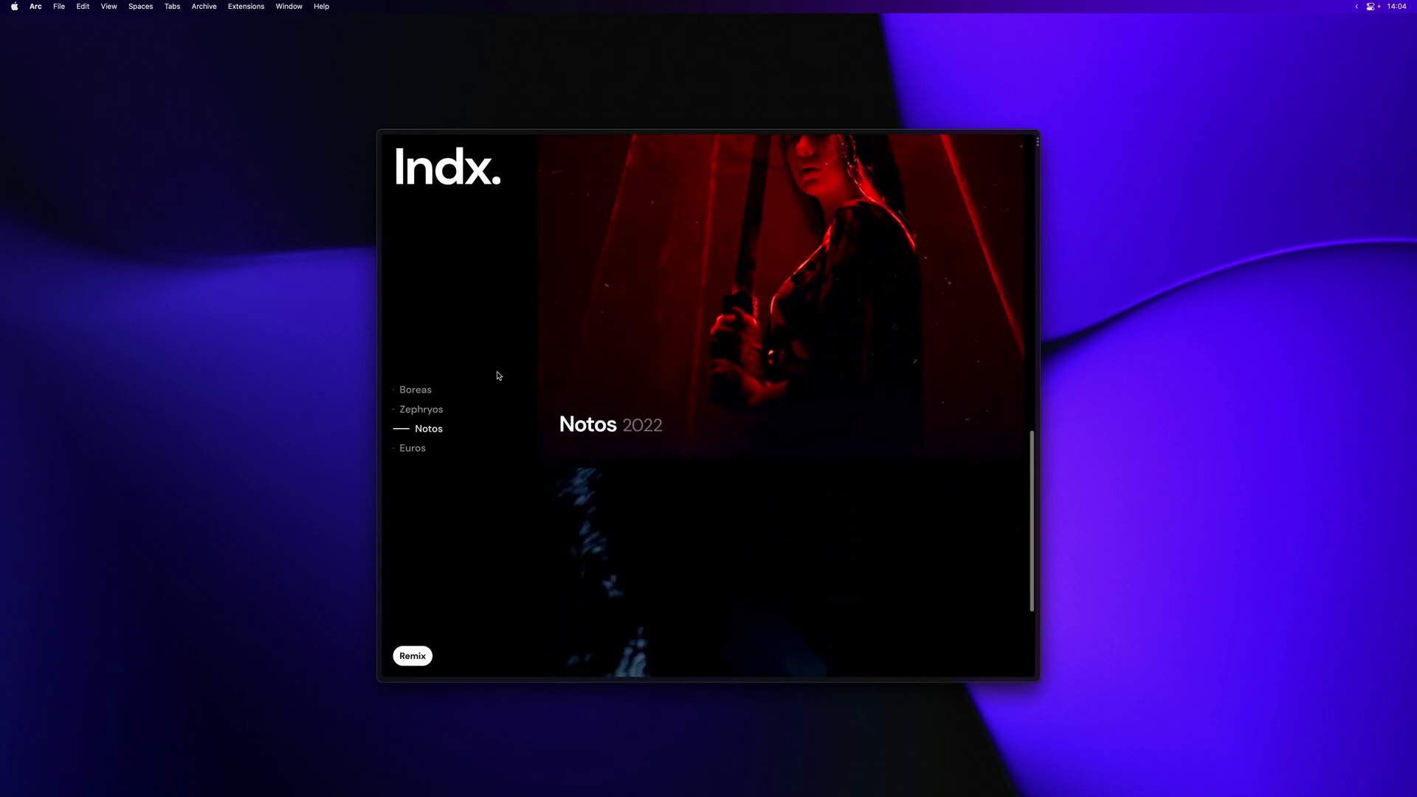
pyautogui.scroll(3, 499, 375)
pyautogui.scroll(-4, 498, 376)
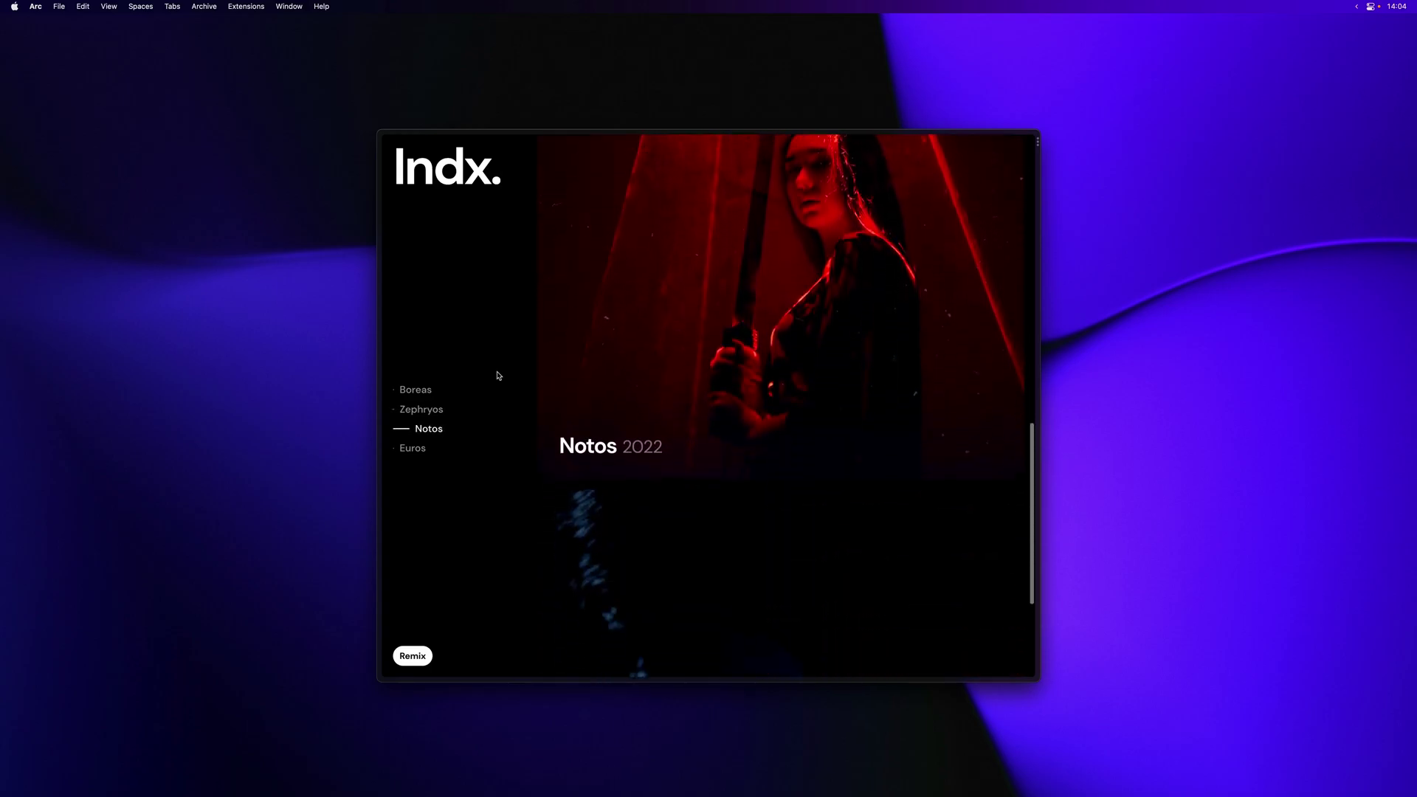
pyautogui.scroll(-3, 498, 375)
pyautogui.scroll(5, 498, 376)
pyautogui.scroll(6, 498, 375)
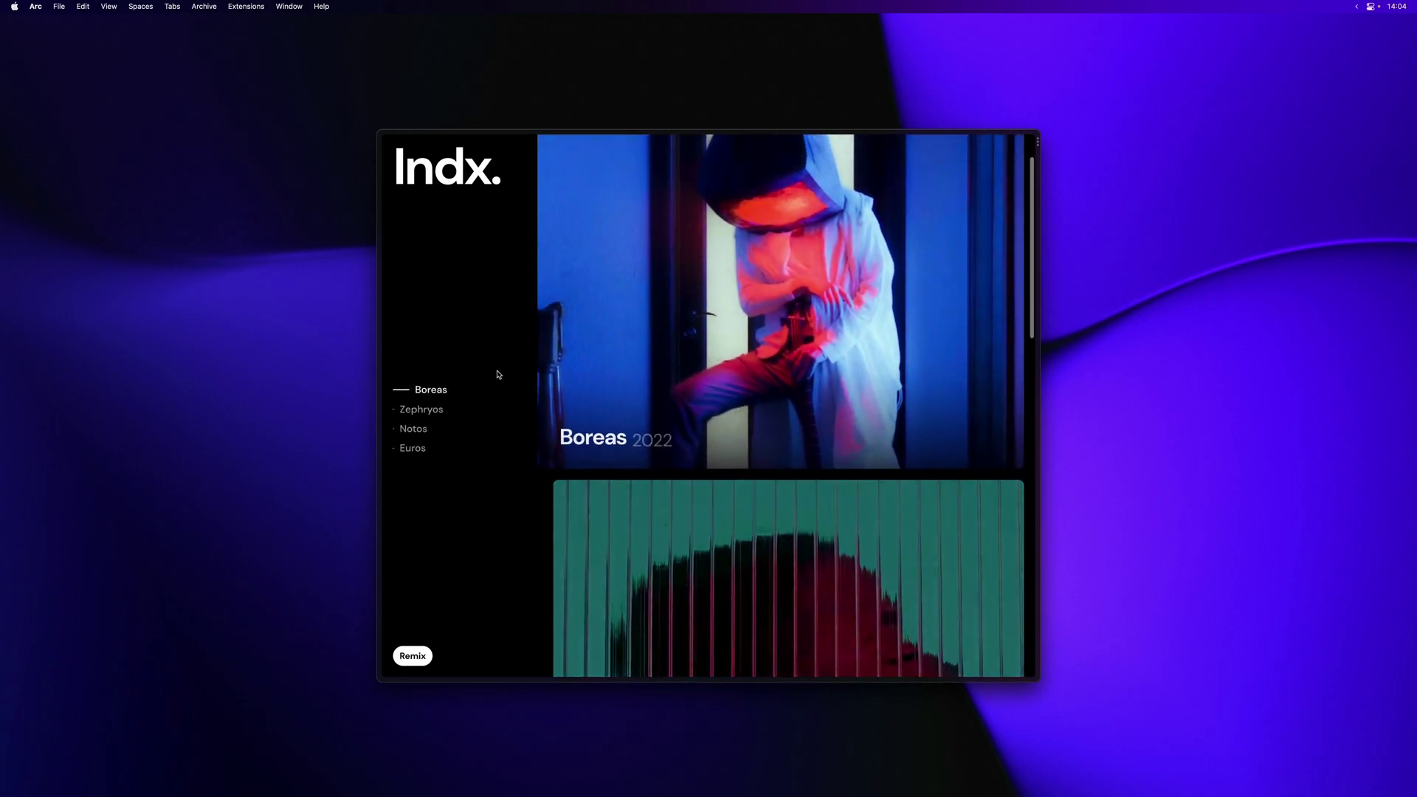
pyautogui.scroll(1, 498, 375)
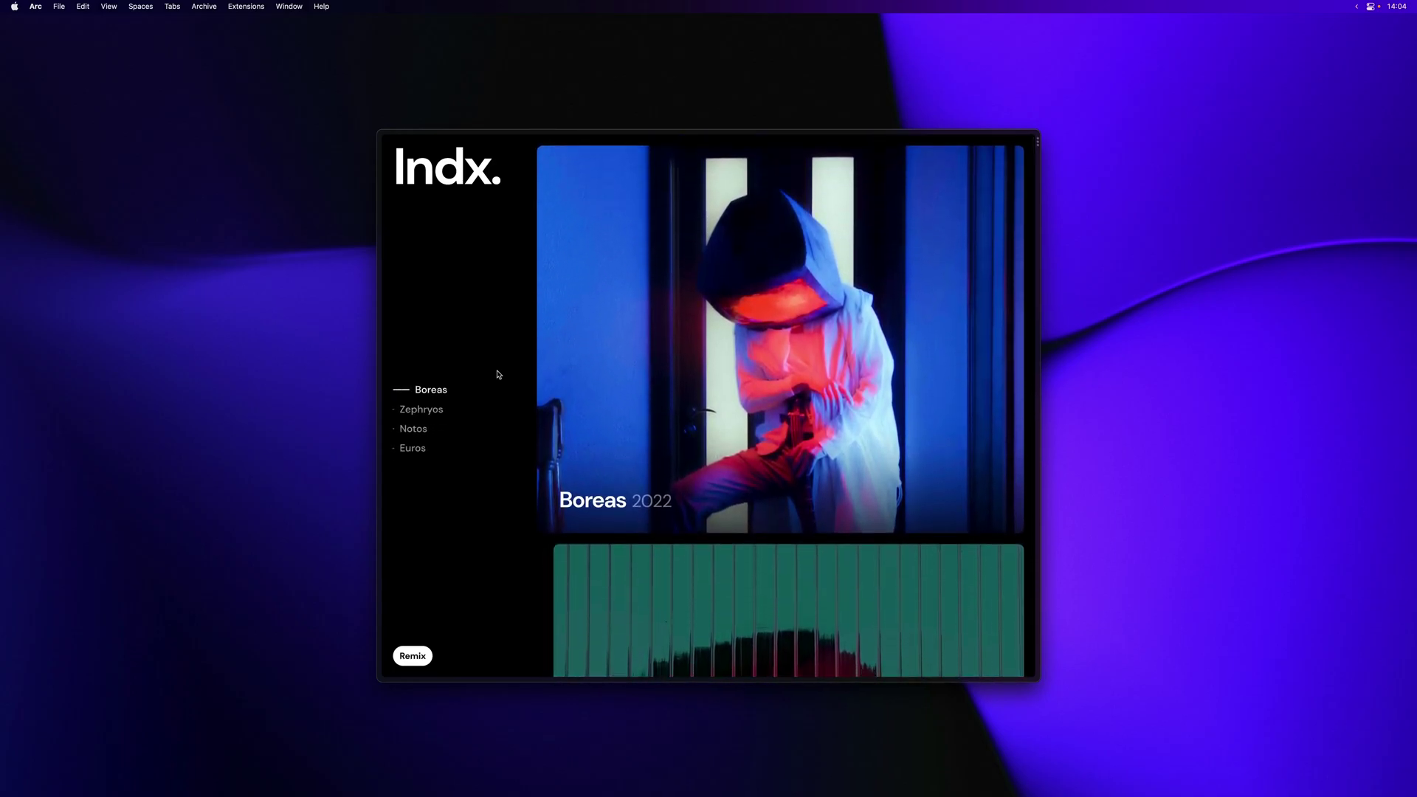
pyautogui.click(438, 409)
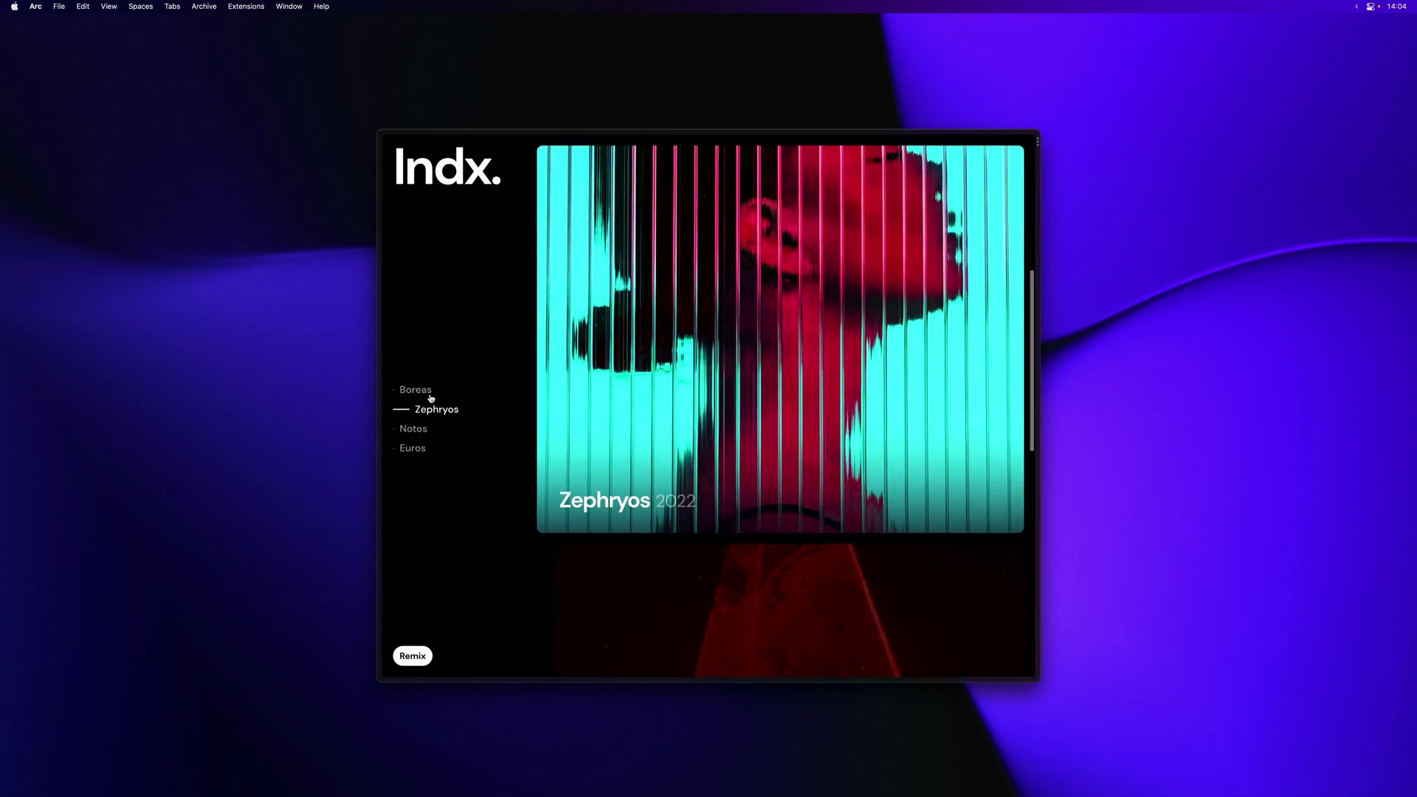
pyautogui.click(430, 392)
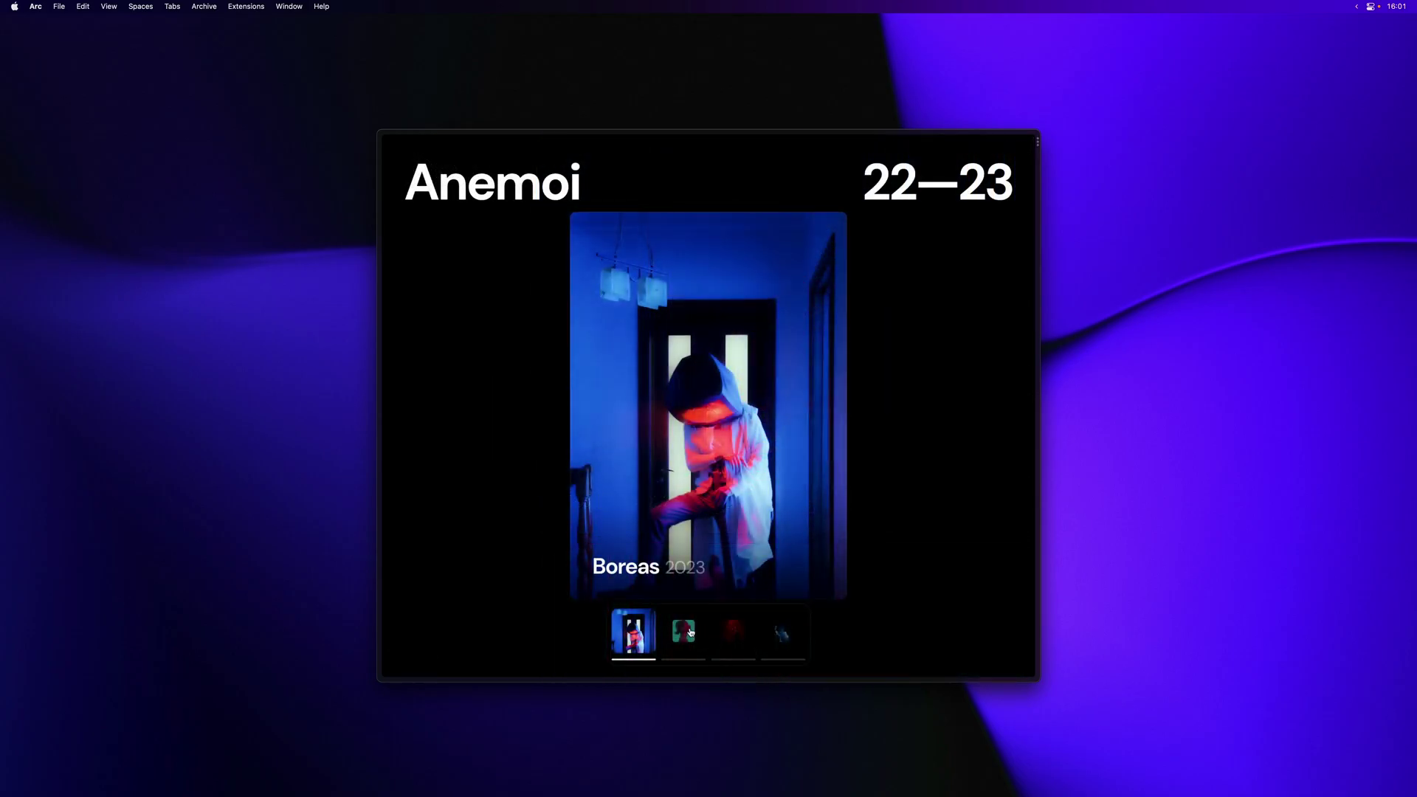
# Step: Cycle the Anemoi gallery through the Zephyros, Notos and Euros thumbnails, ending on Boreas
pyautogui.click(701, 635)
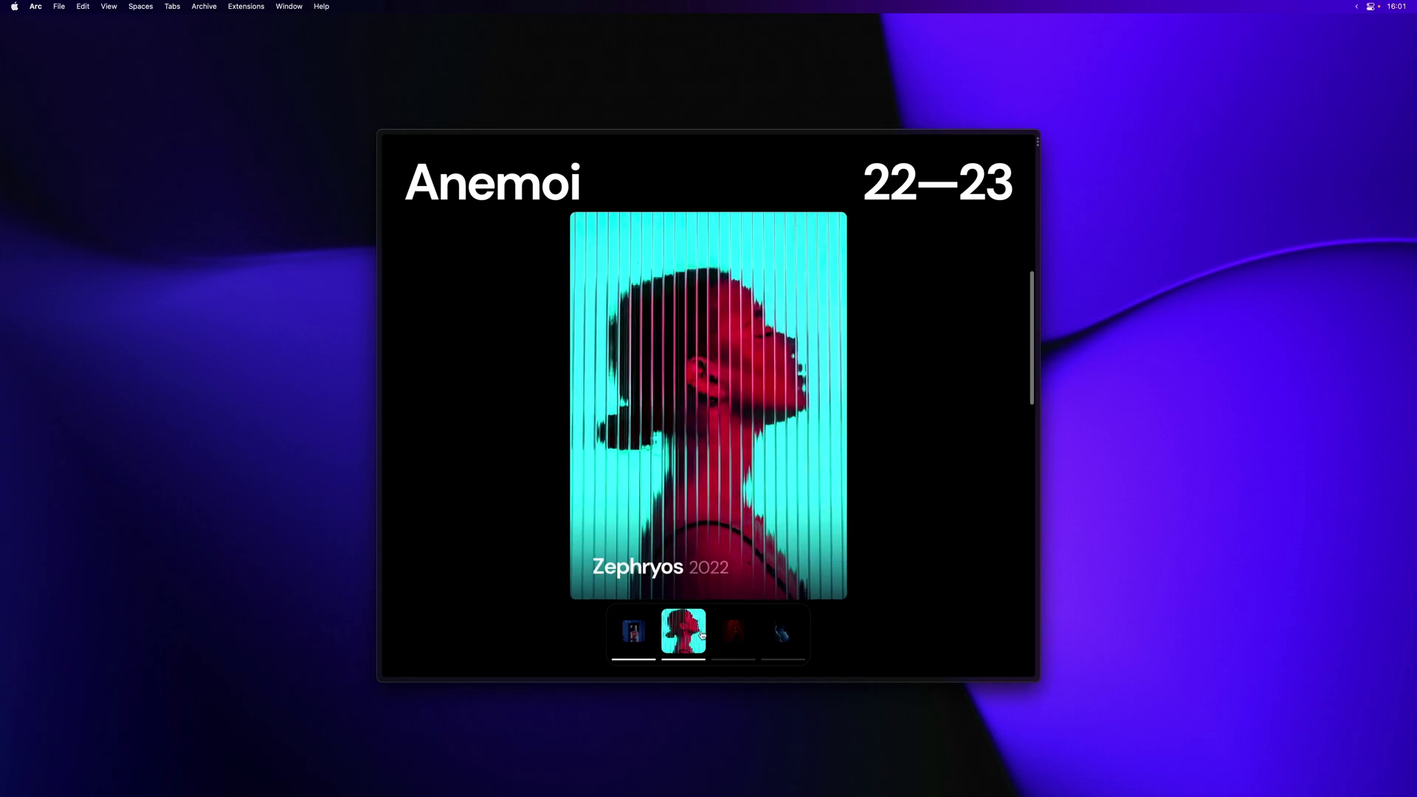
pyautogui.click(731, 636)
pyautogui.click(771, 639)
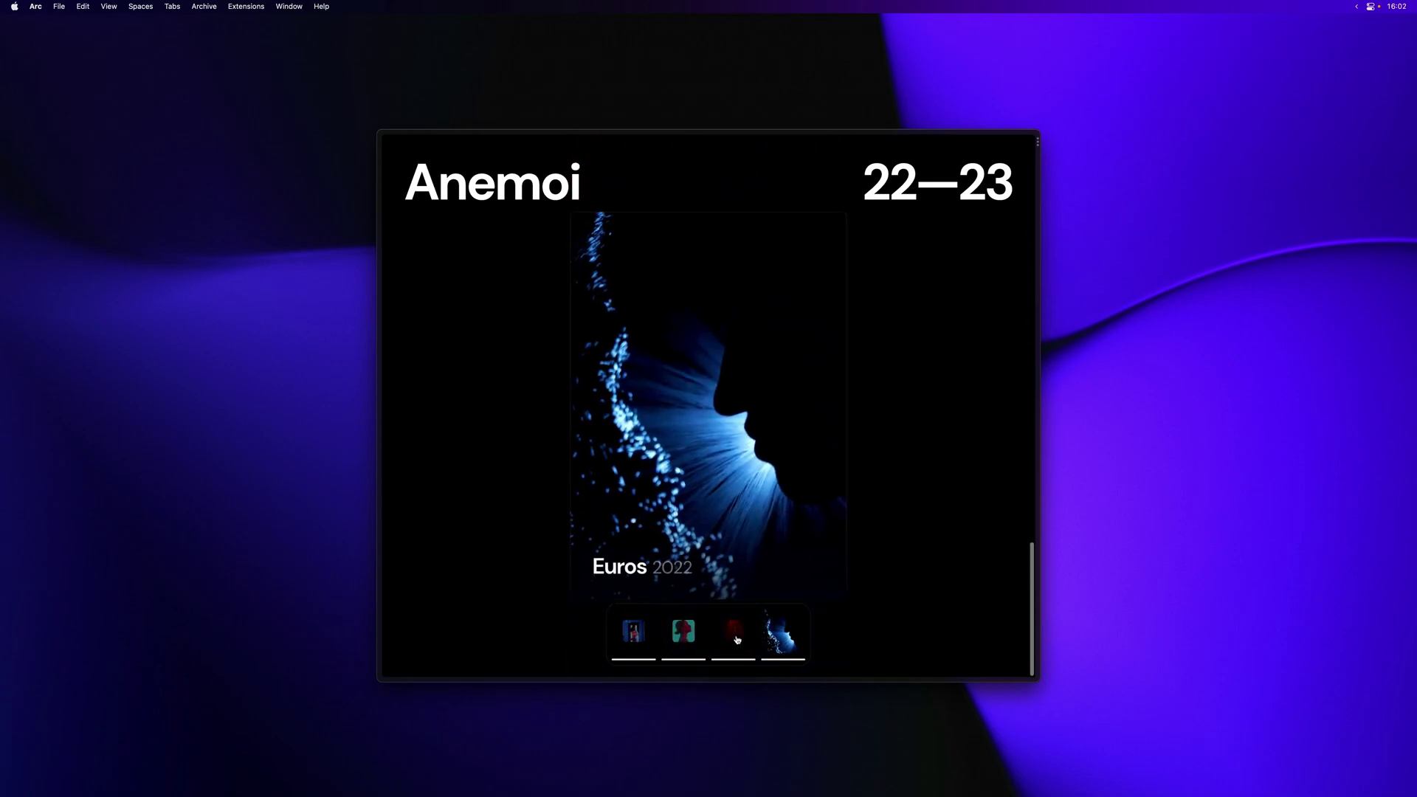
pyautogui.click(693, 640)
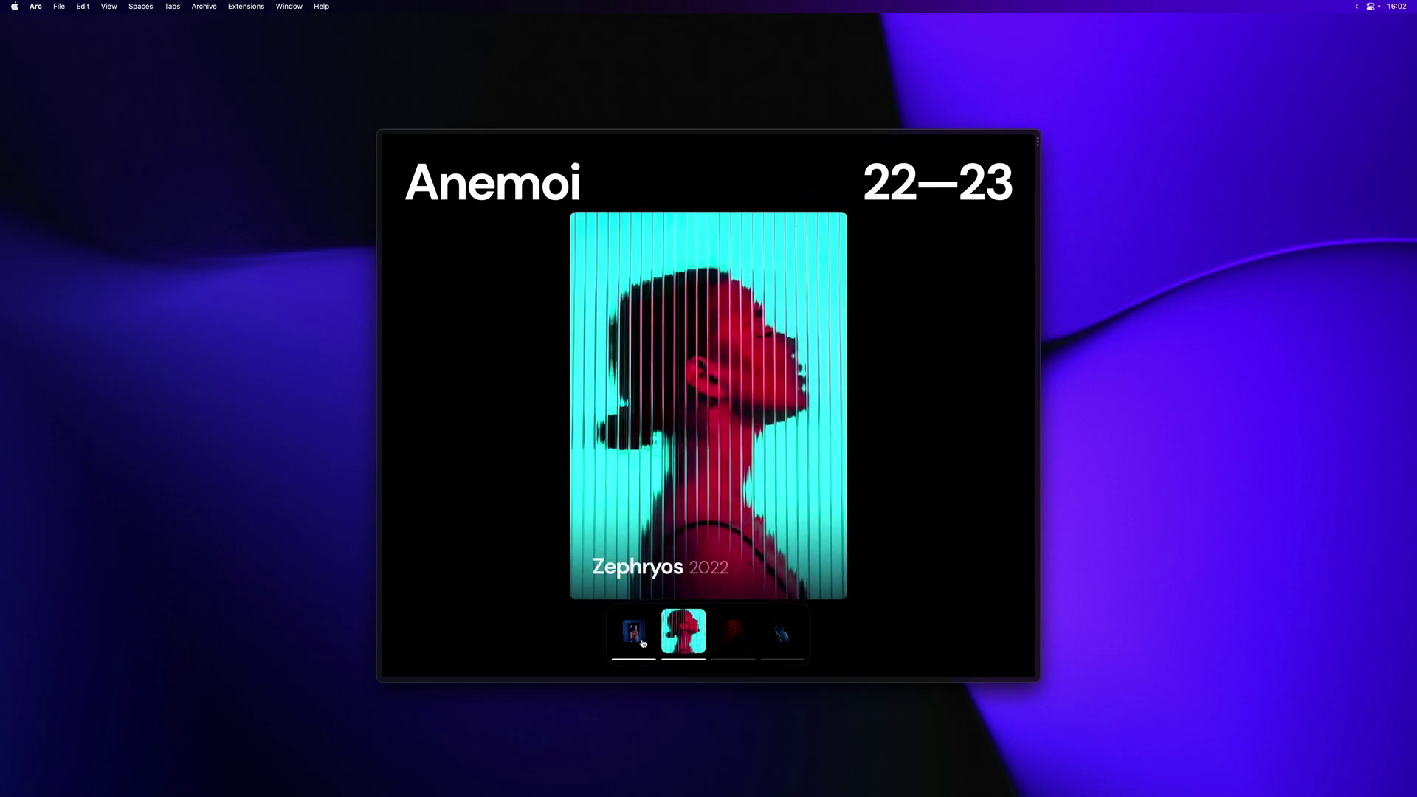
pyautogui.click(633, 643)
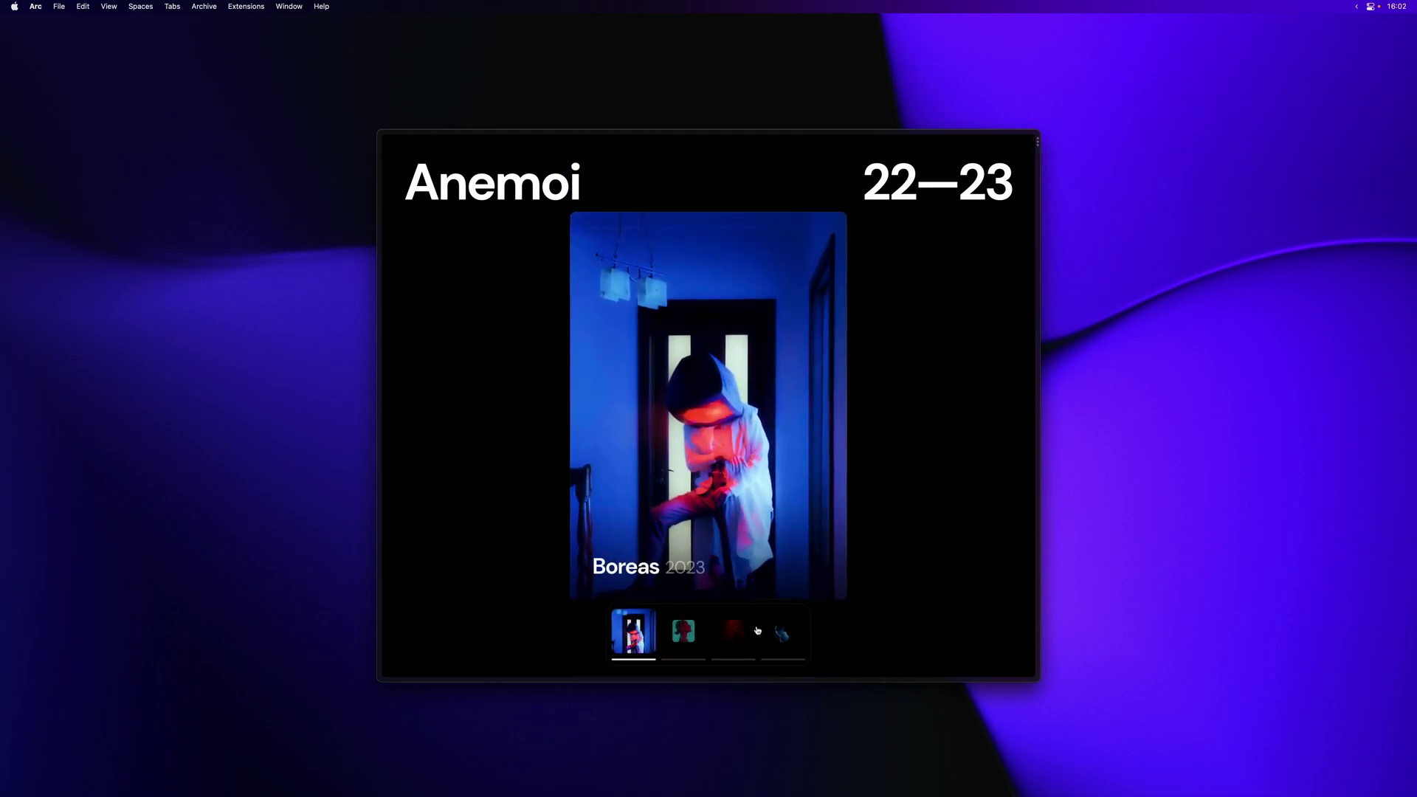